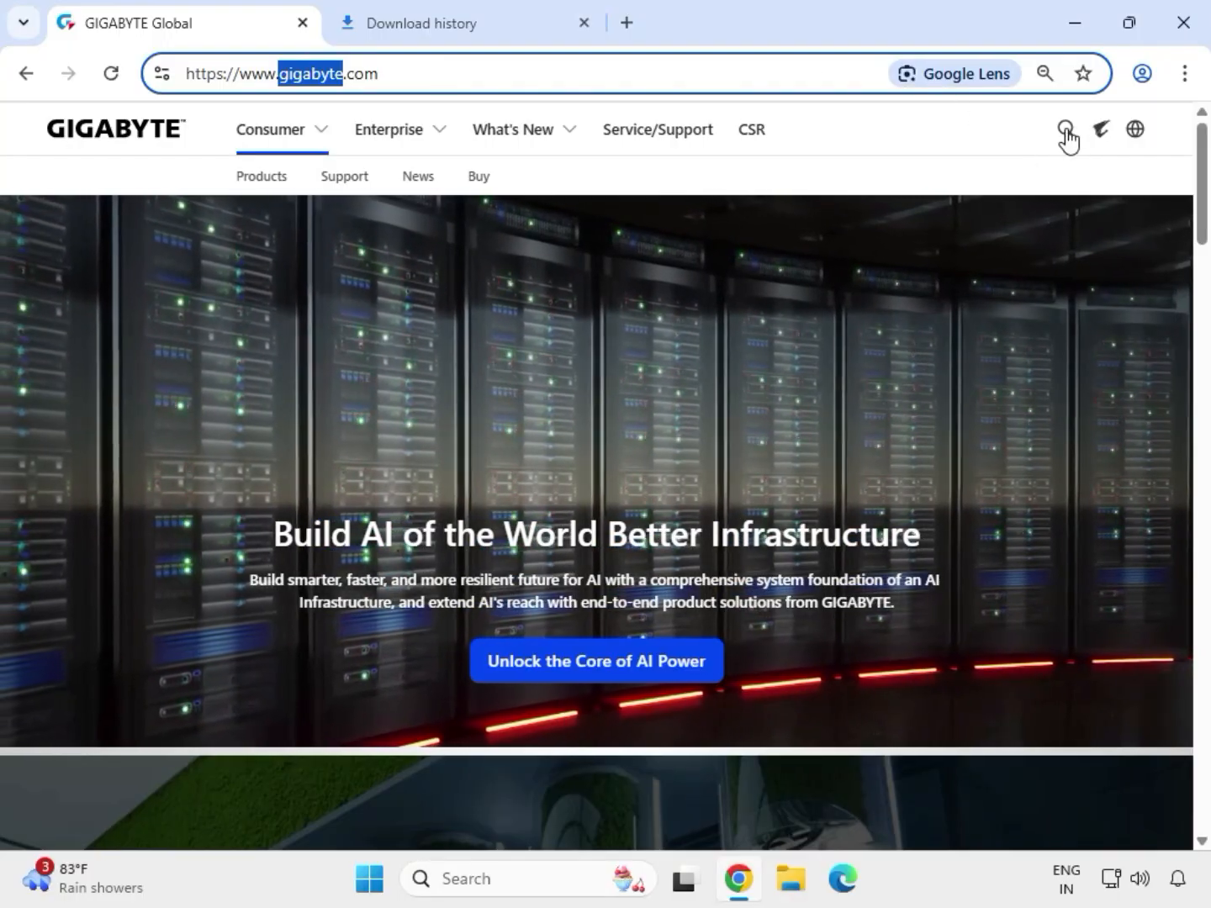
Search the GIGABYTE site for "H610M S2H V2 DDR4", filter to products, and open the rev. 1.0 motherboard page.
click(1065, 130)
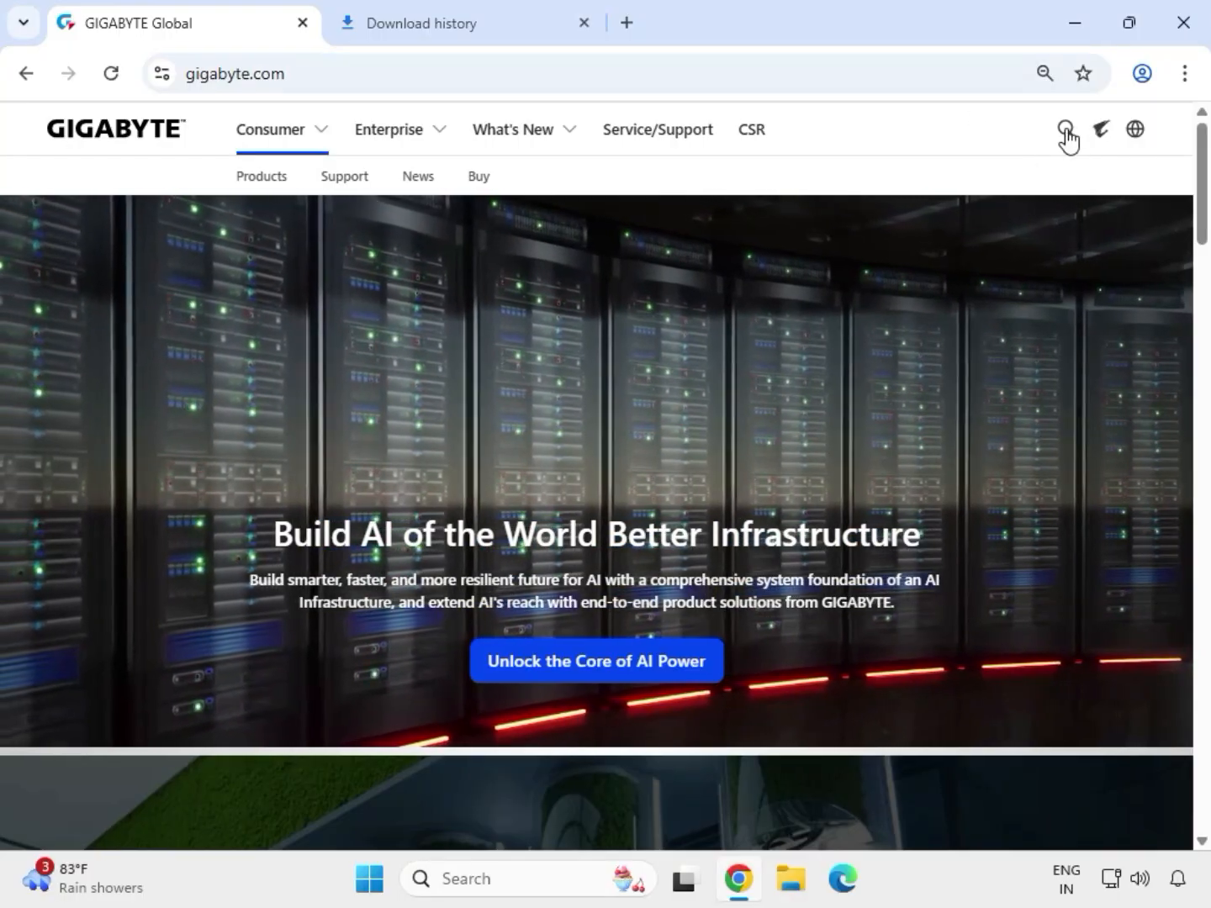
text(H610M S2H V2 DDR4)
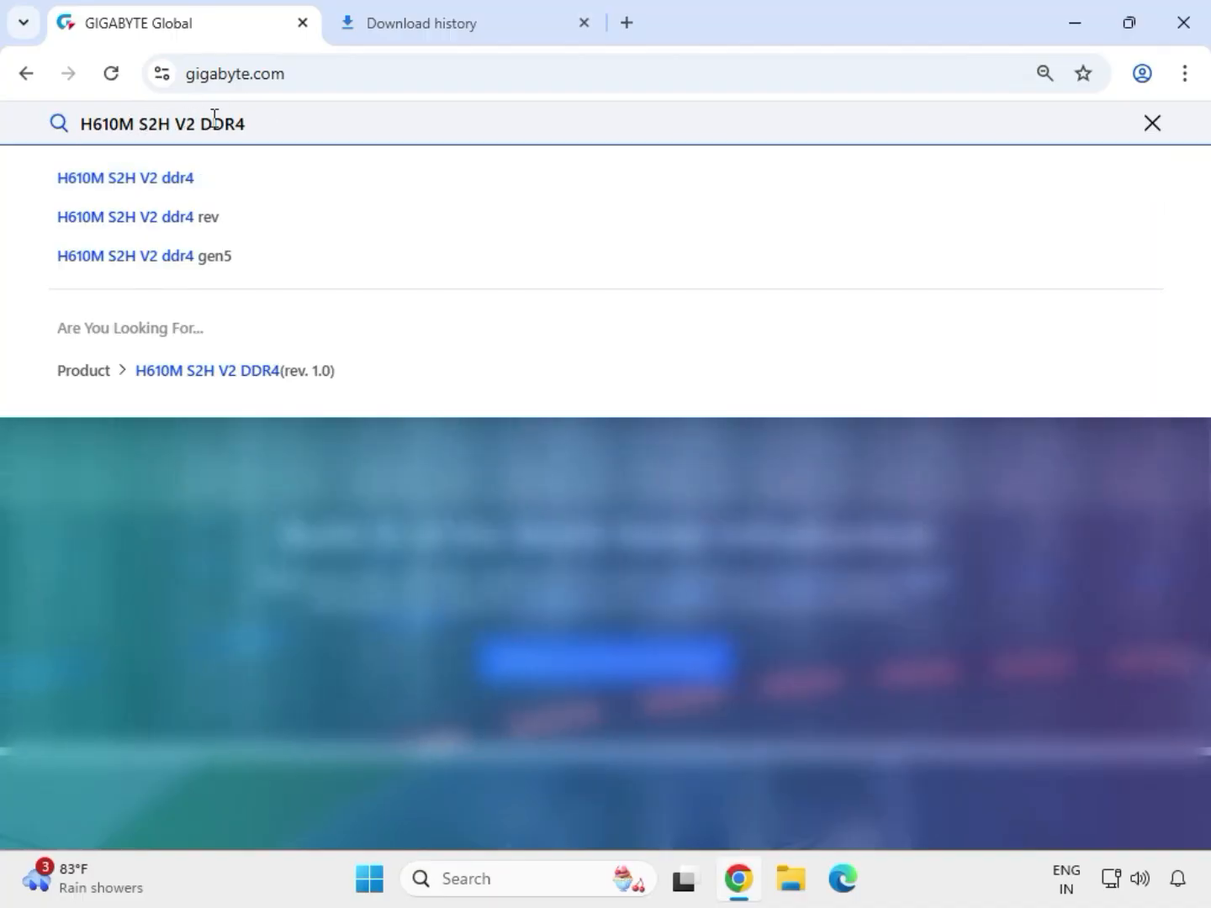
key(Return)
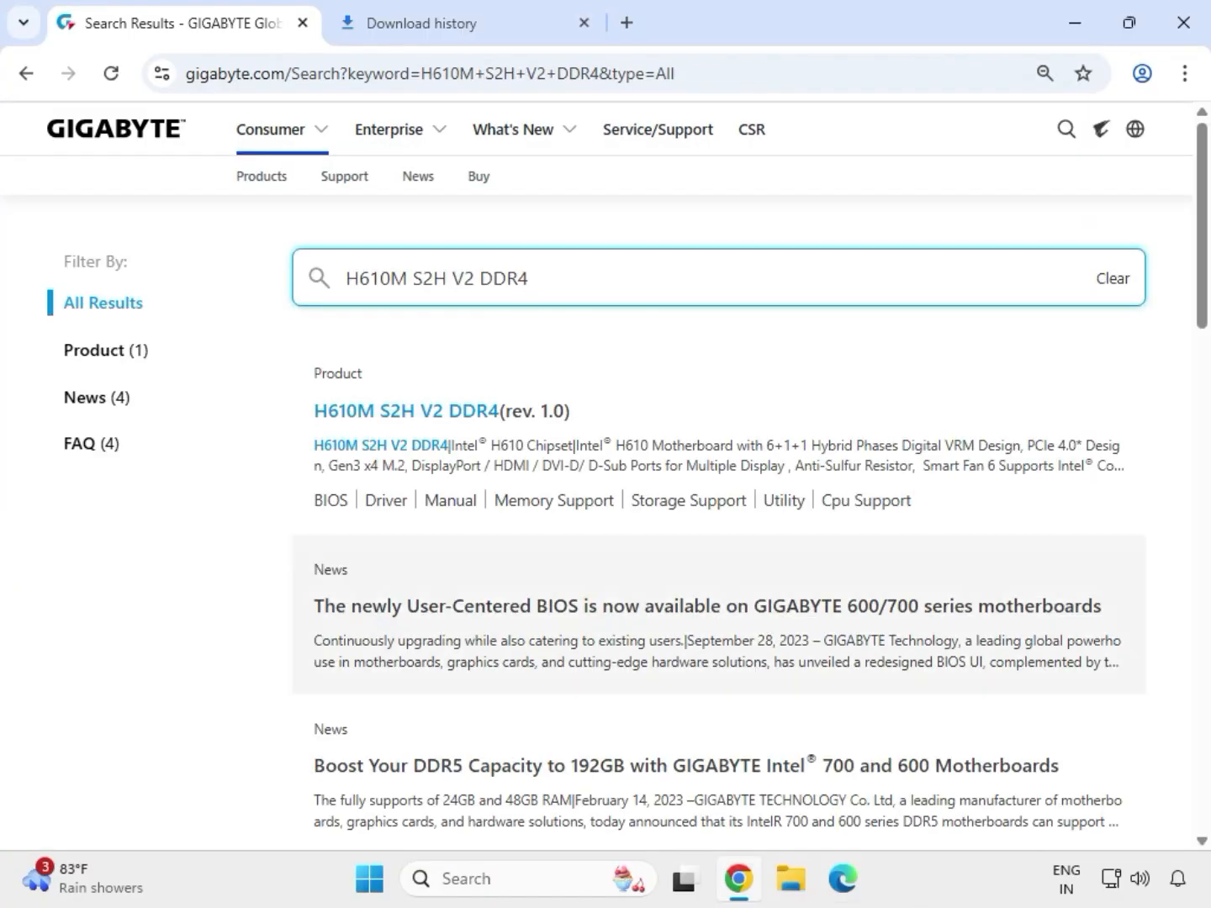
click(101, 351)
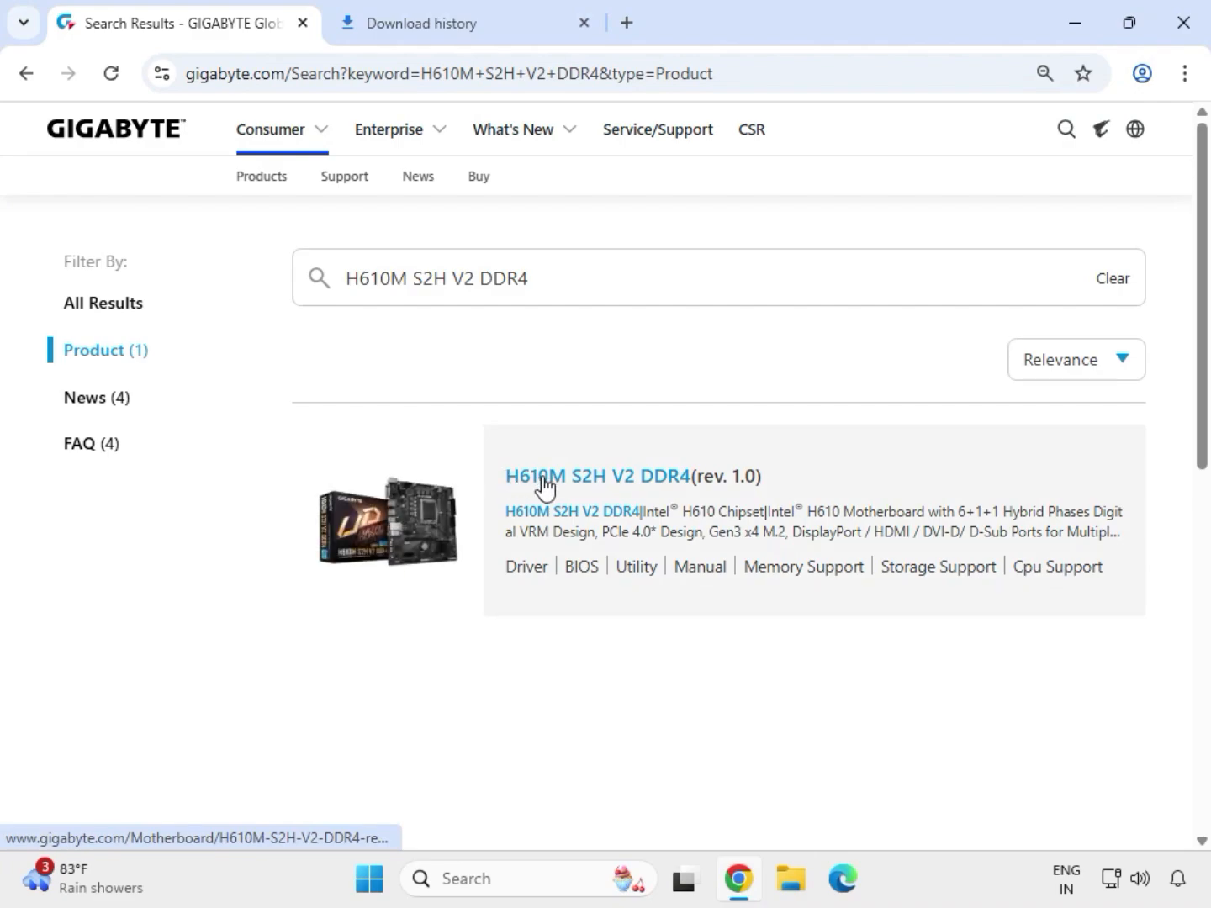
click(554, 486)
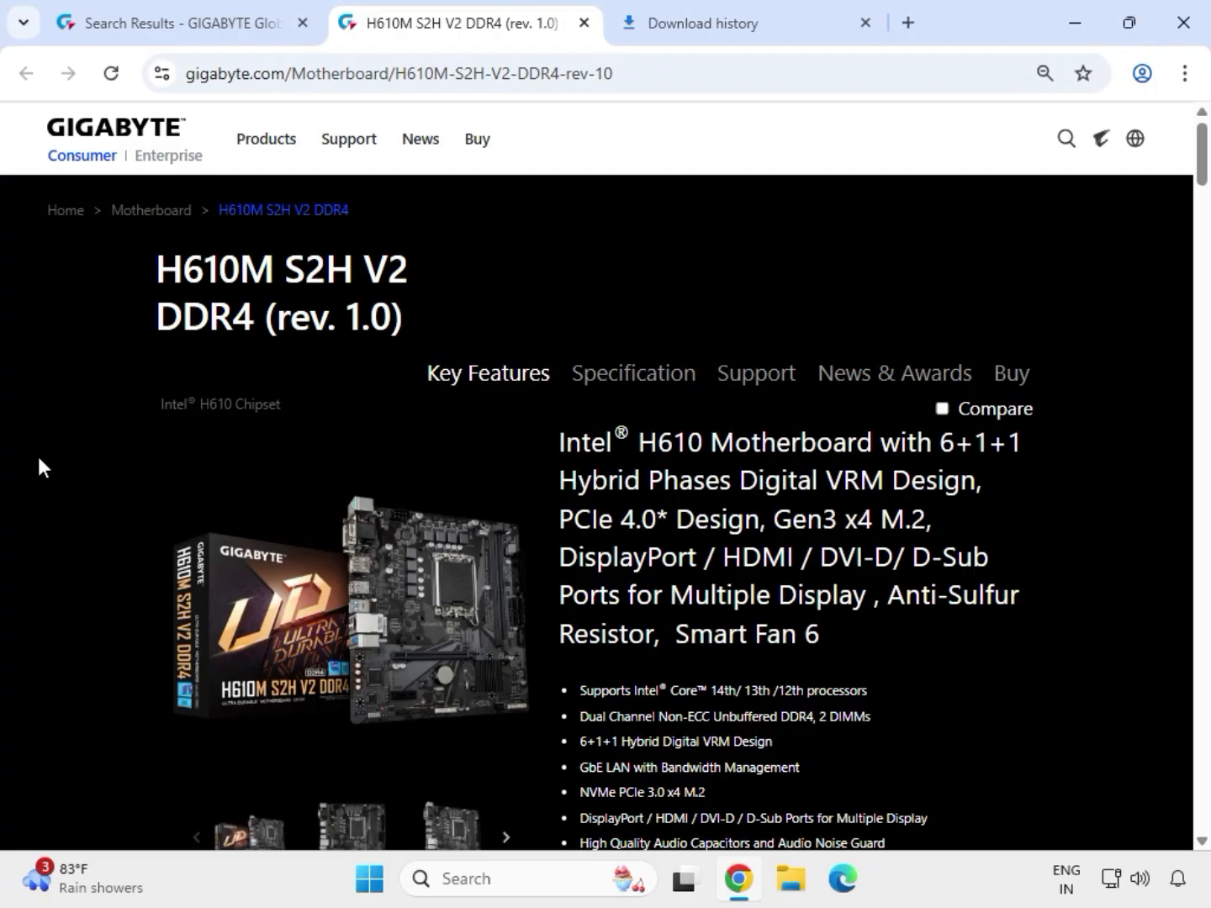
Open the motherboard's support downloads and set the driver OS to Windows 11 64bit.
click(762, 382)
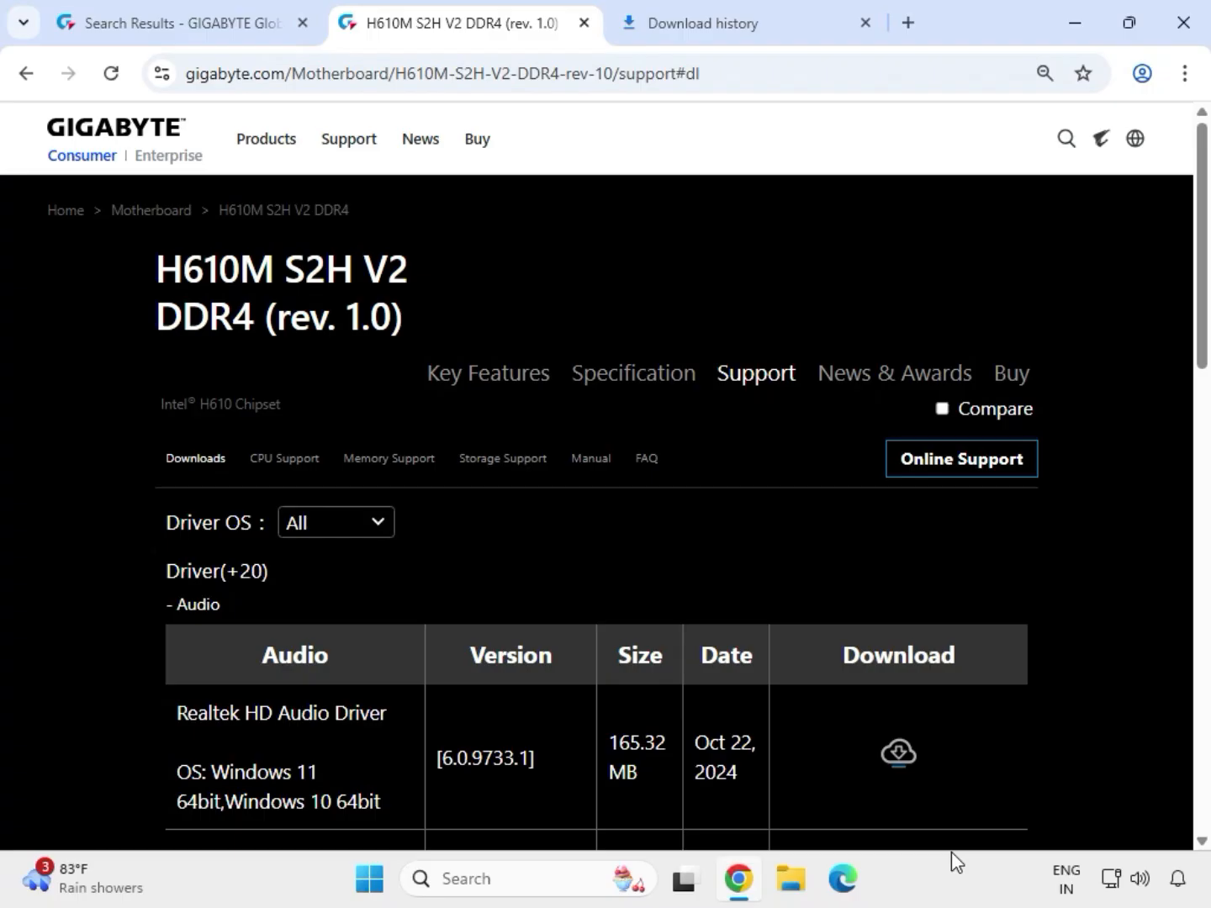
click(336, 525)
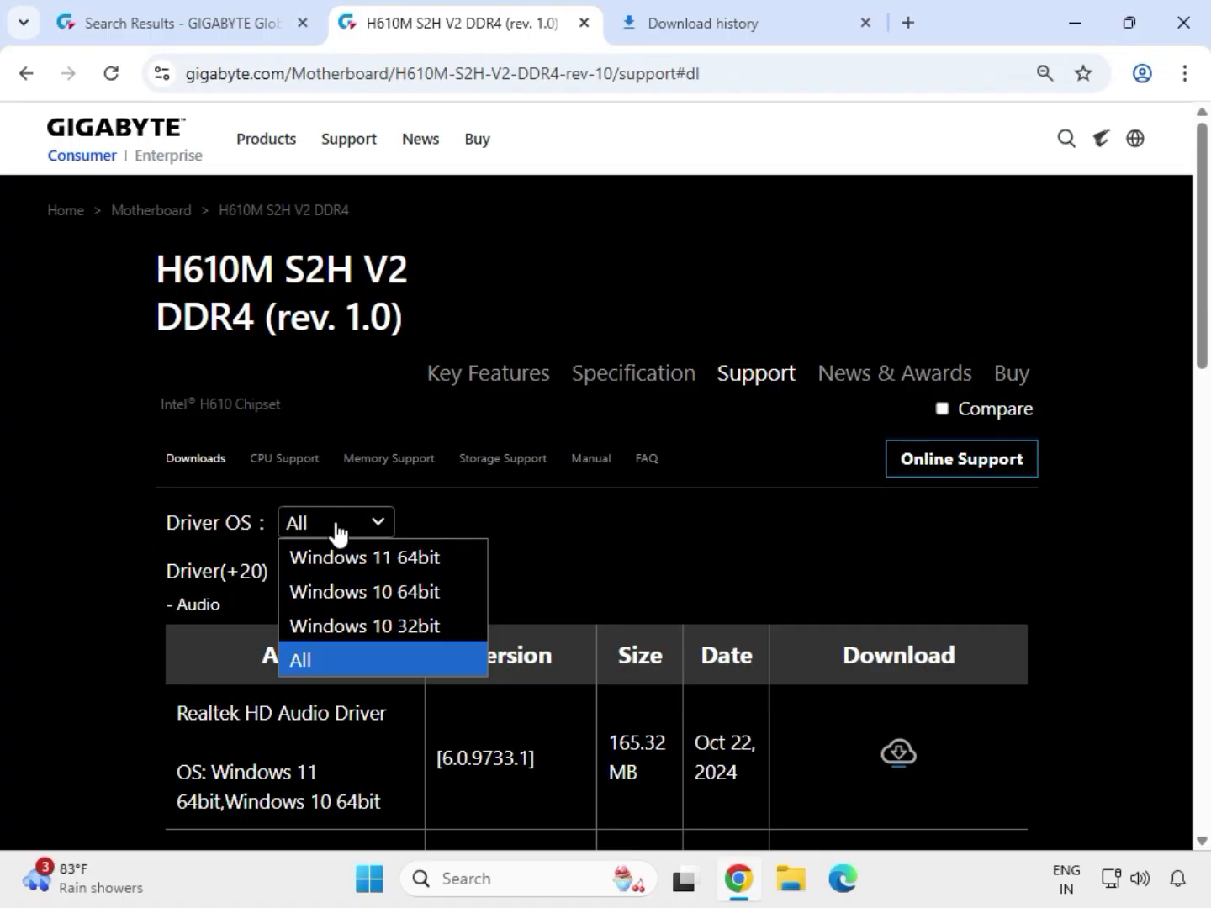
click(341, 555)
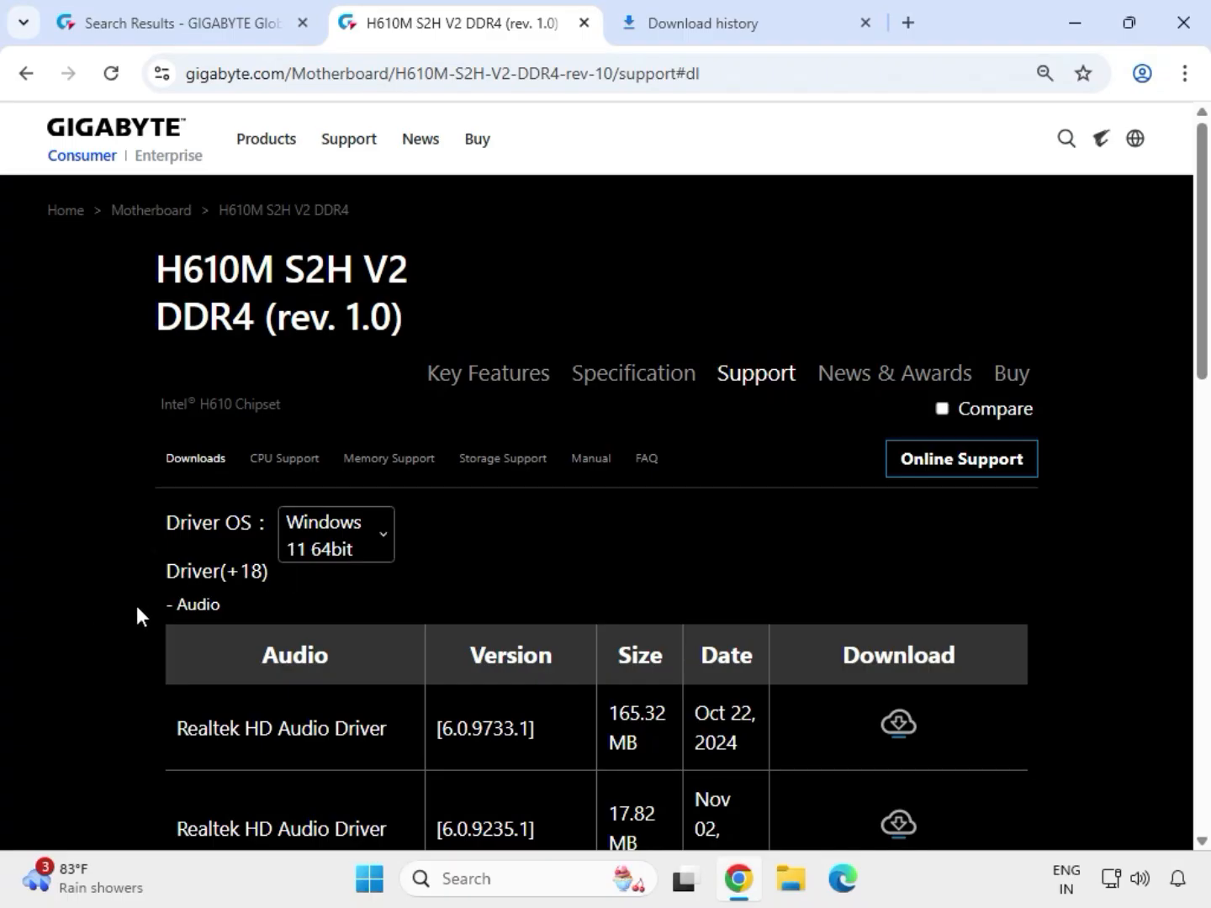
Download the Realtek HD Audio Driver version 6.0.9733.1 from the Audio section.
drag(175, 605, 229, 616)
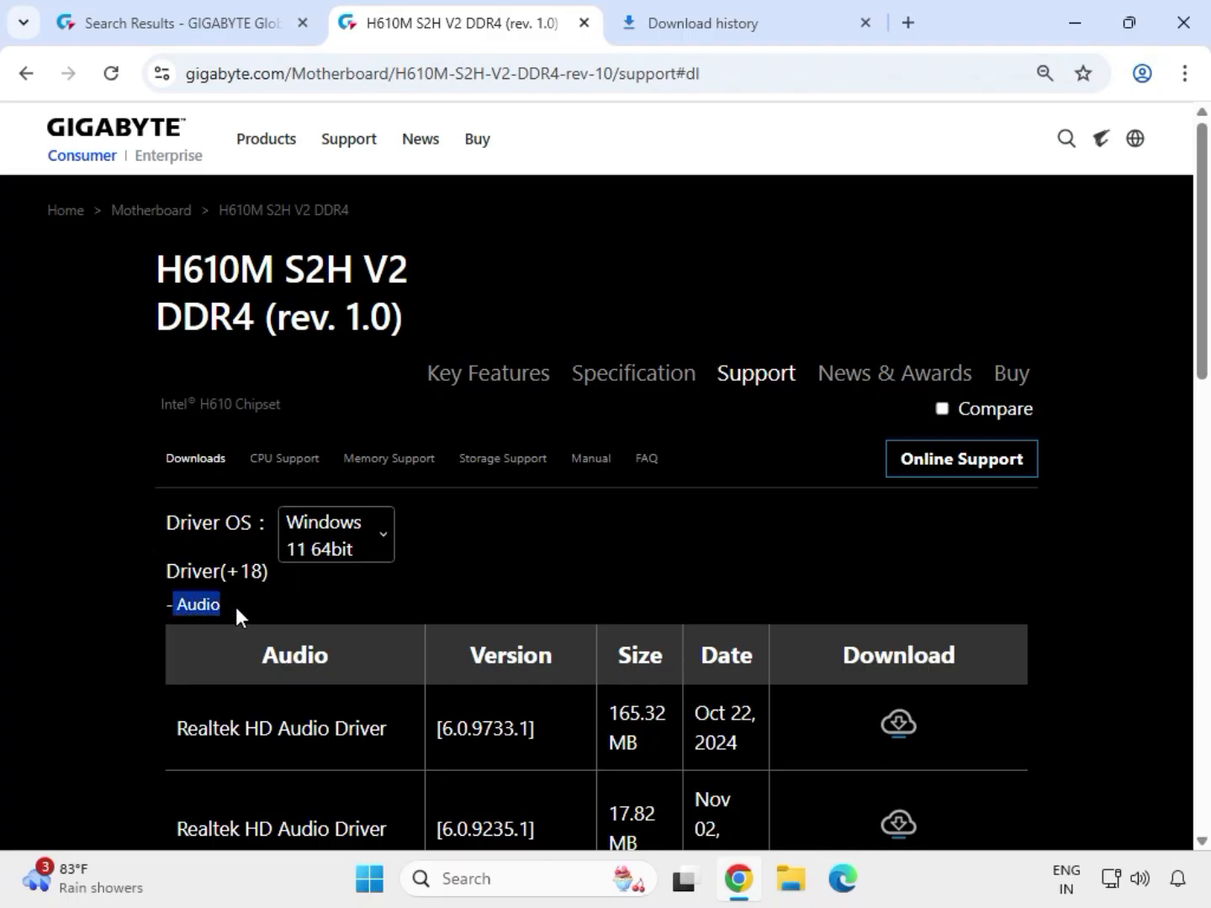
scroll(244, 626, down, 2)
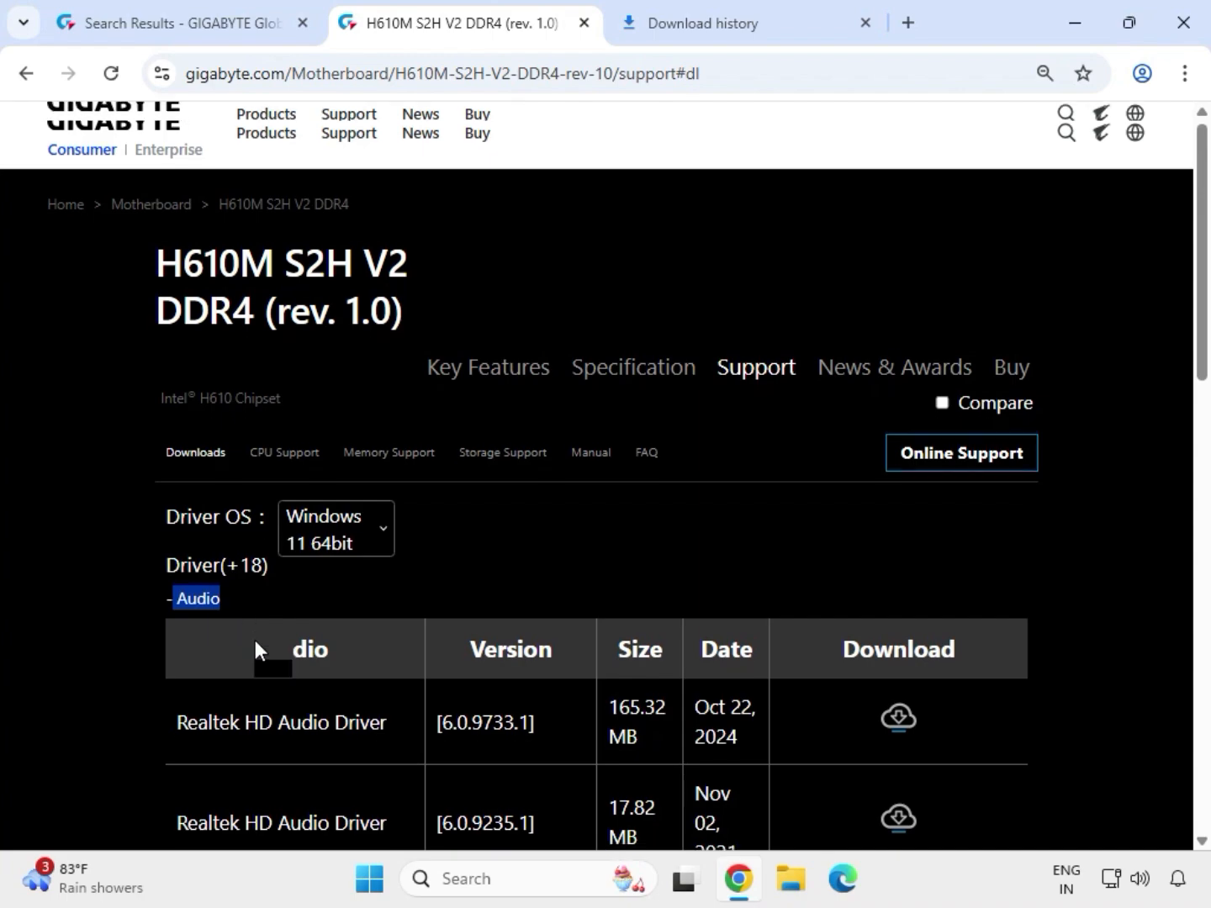
drag(174, 609, 523, 619)
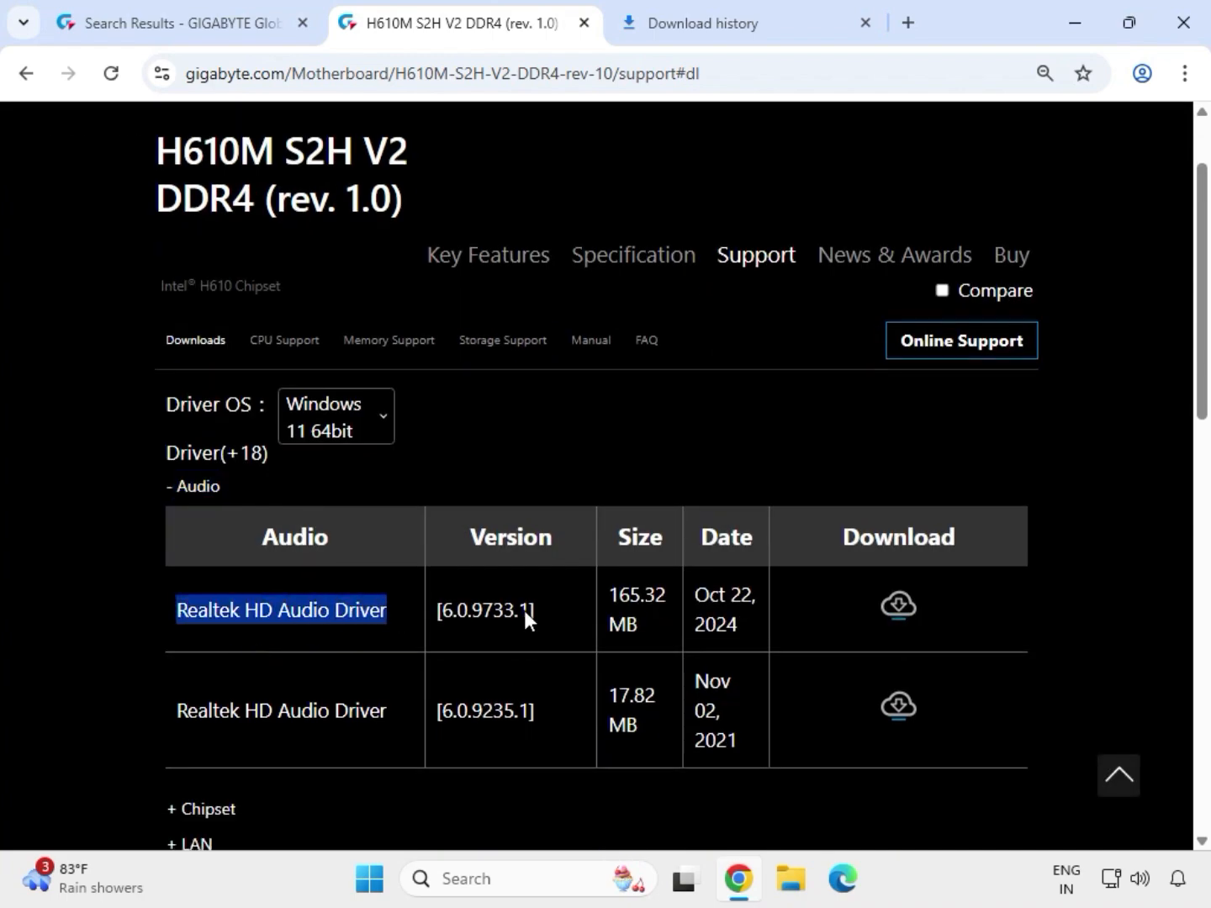
click(889, 607)
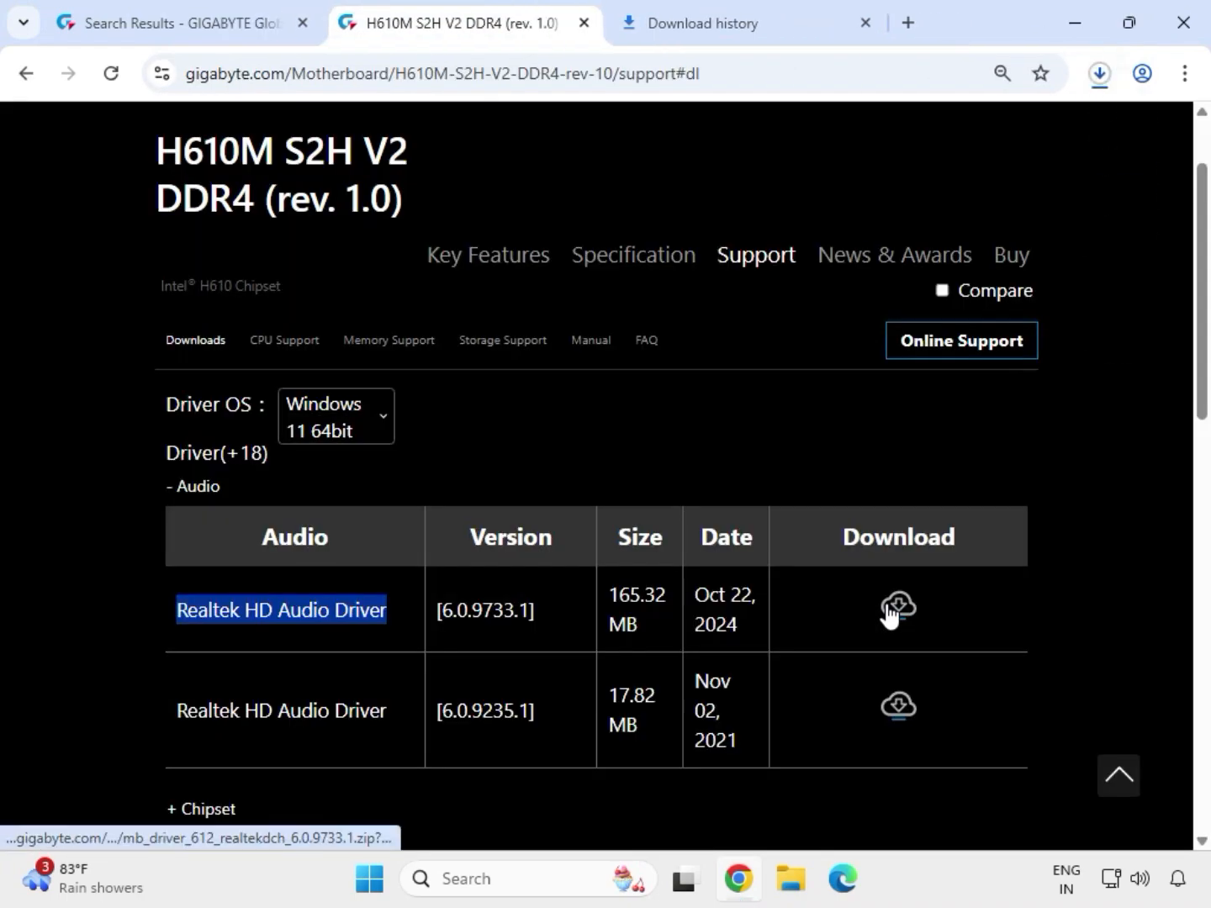
Expand the Chipset section and download the Intel Serial I/O driver 30.100.2221.20 dated Mar 03, 2025.
scroll(309, 705, down, 5)
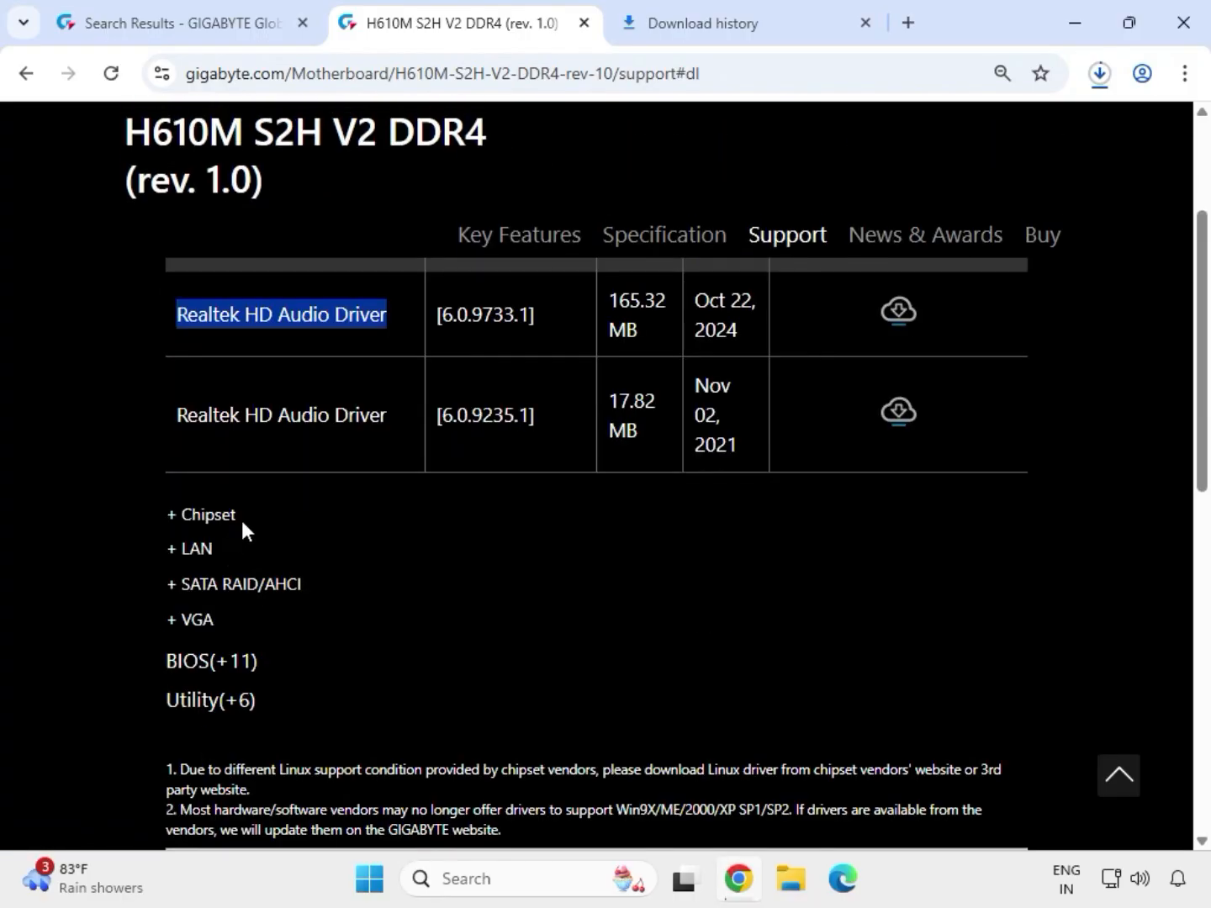
drag(242, 520, 178, 520)
click(188, 517)
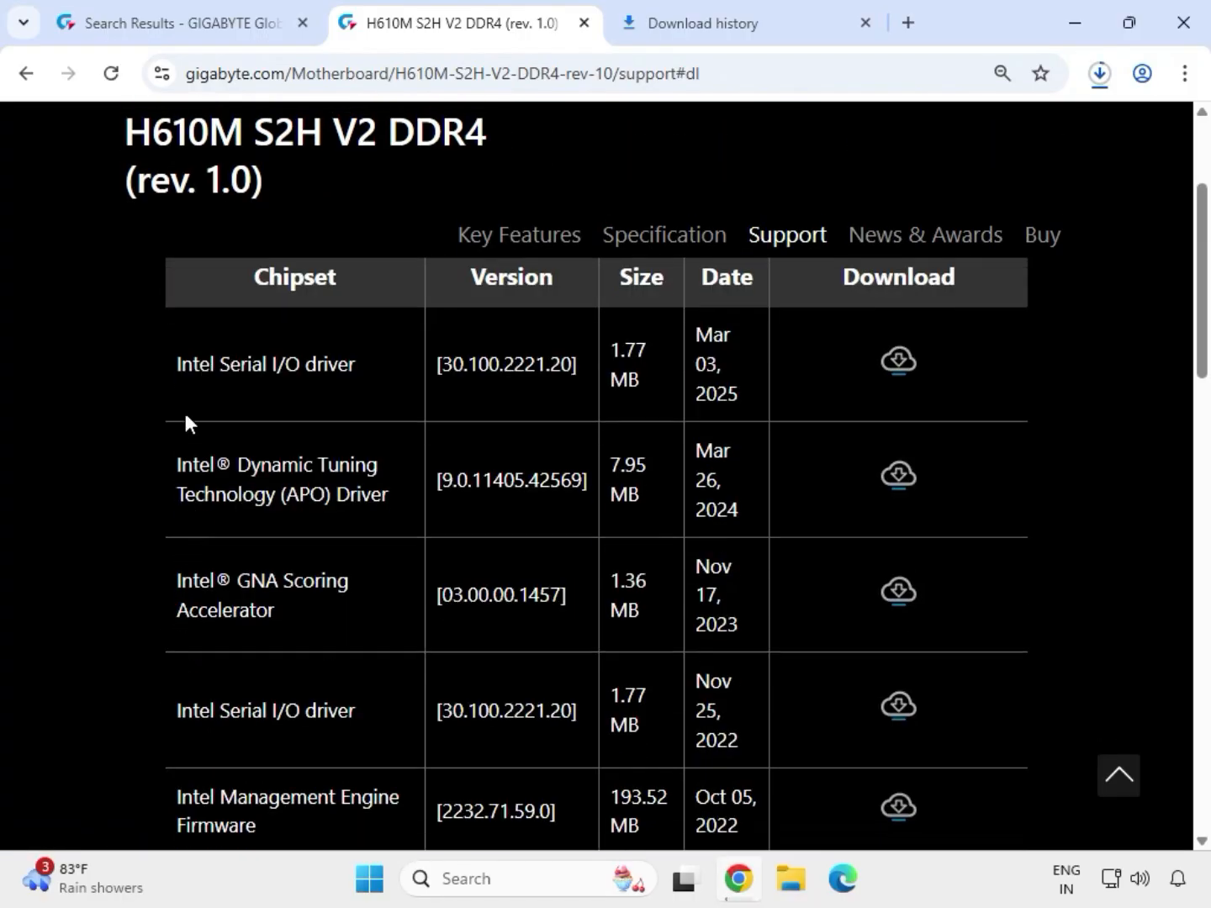
drag(170, 375, 357, 367)
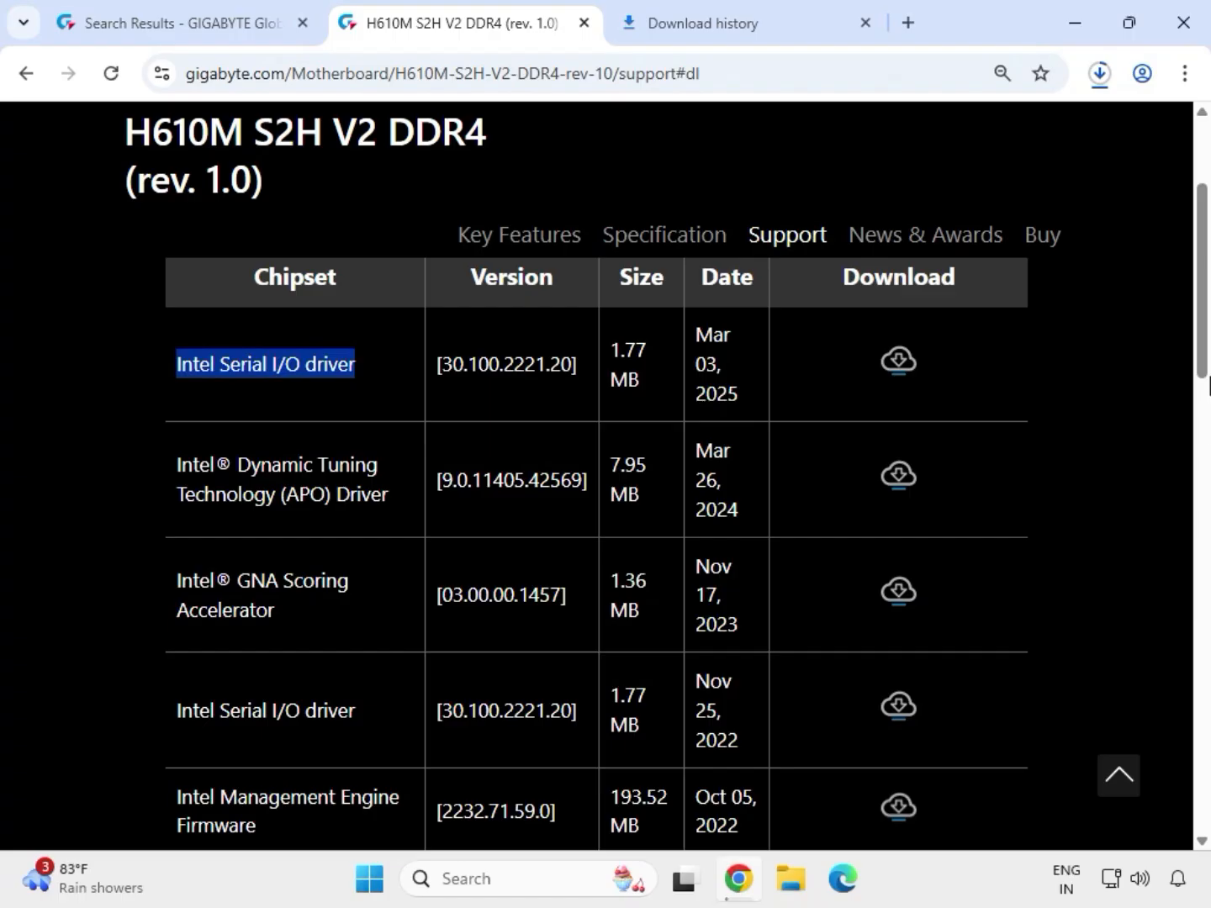
scroll(592, 338, up, 2)
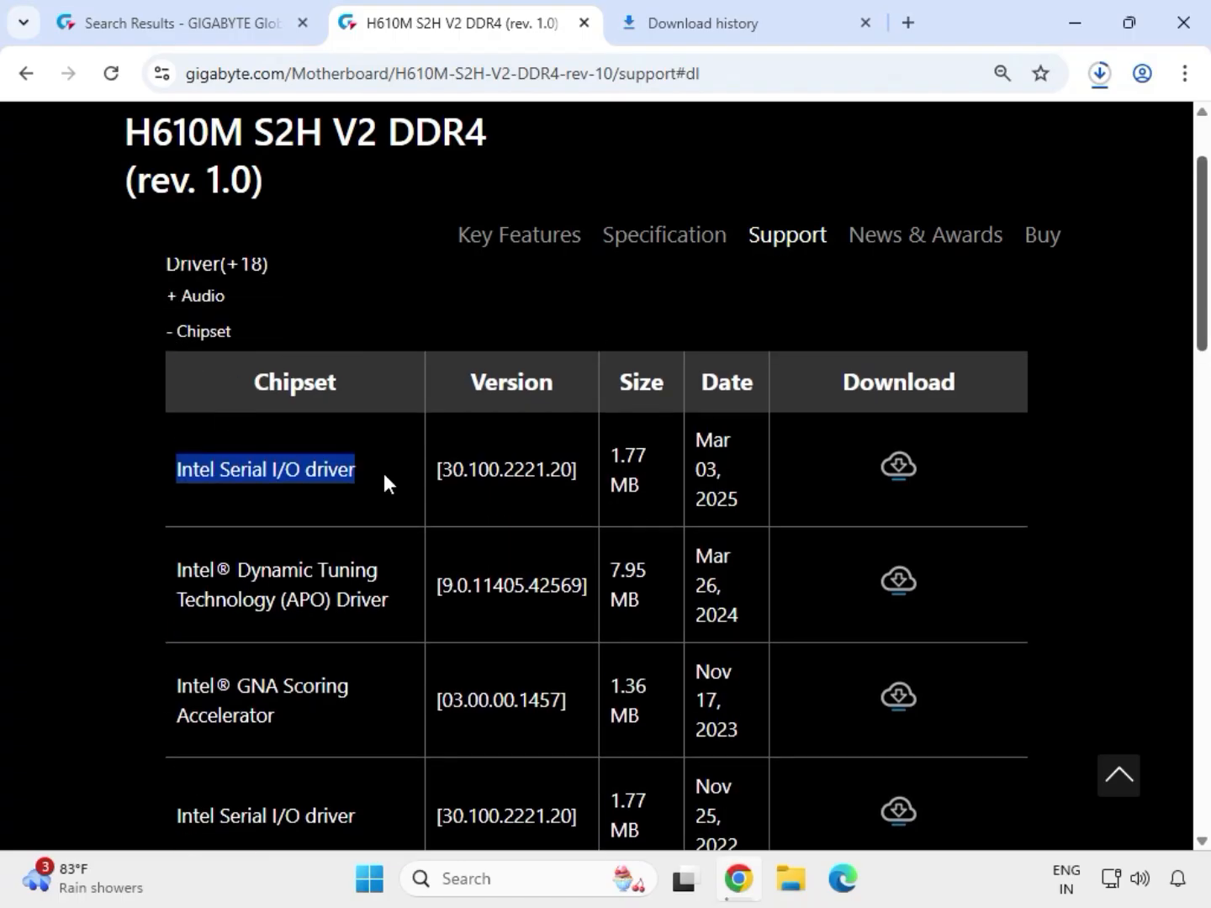
click(900, 476)
Download the Intel INF installation package version 10.1.19198.8339 from the Chipset section.
drag(1208, 301, 1198, 430)
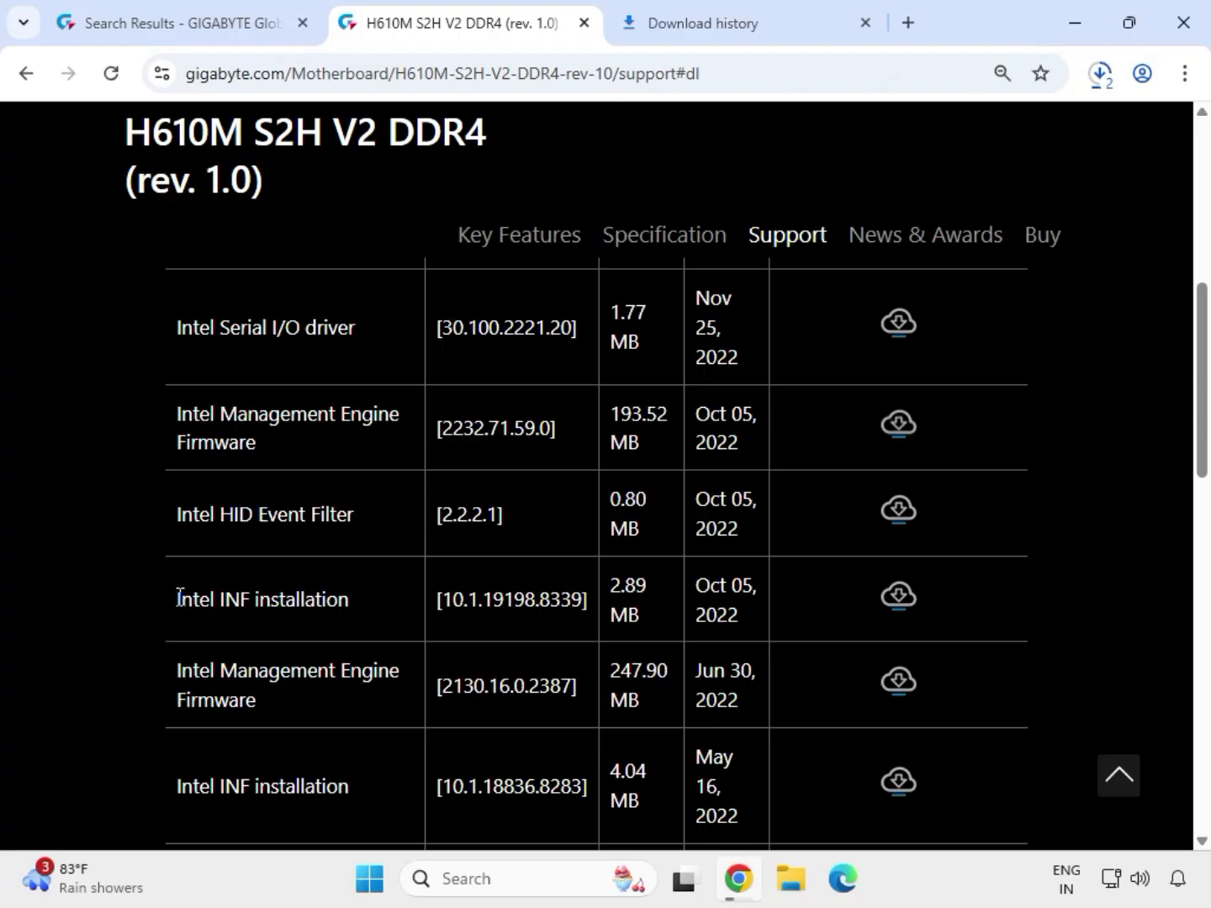
drag(179, 598, 377, 601)
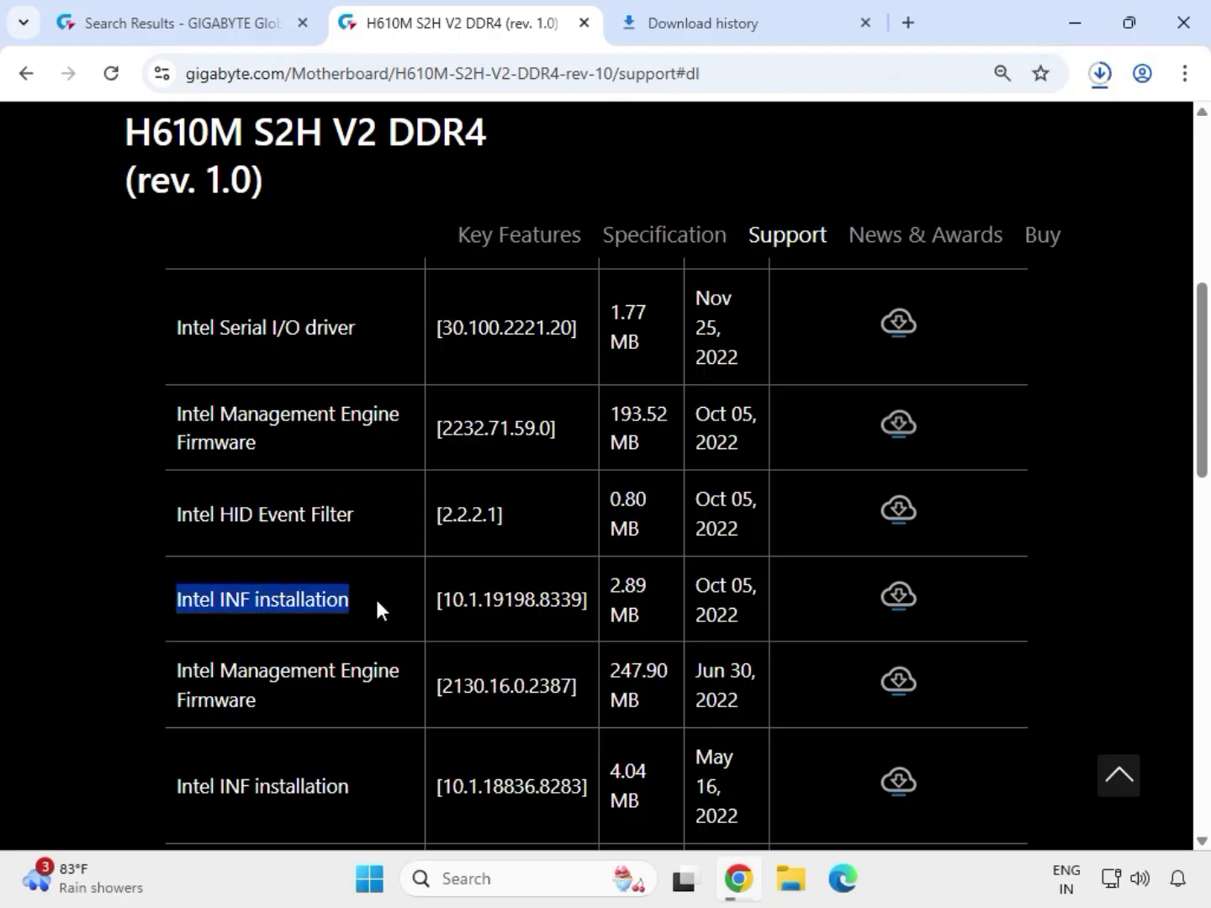
click(901, 595)
Expand the LAN section and download the Realtek LAN Driver version 11.24.0318.2025.
drag(1207, 450, 1170, 609)
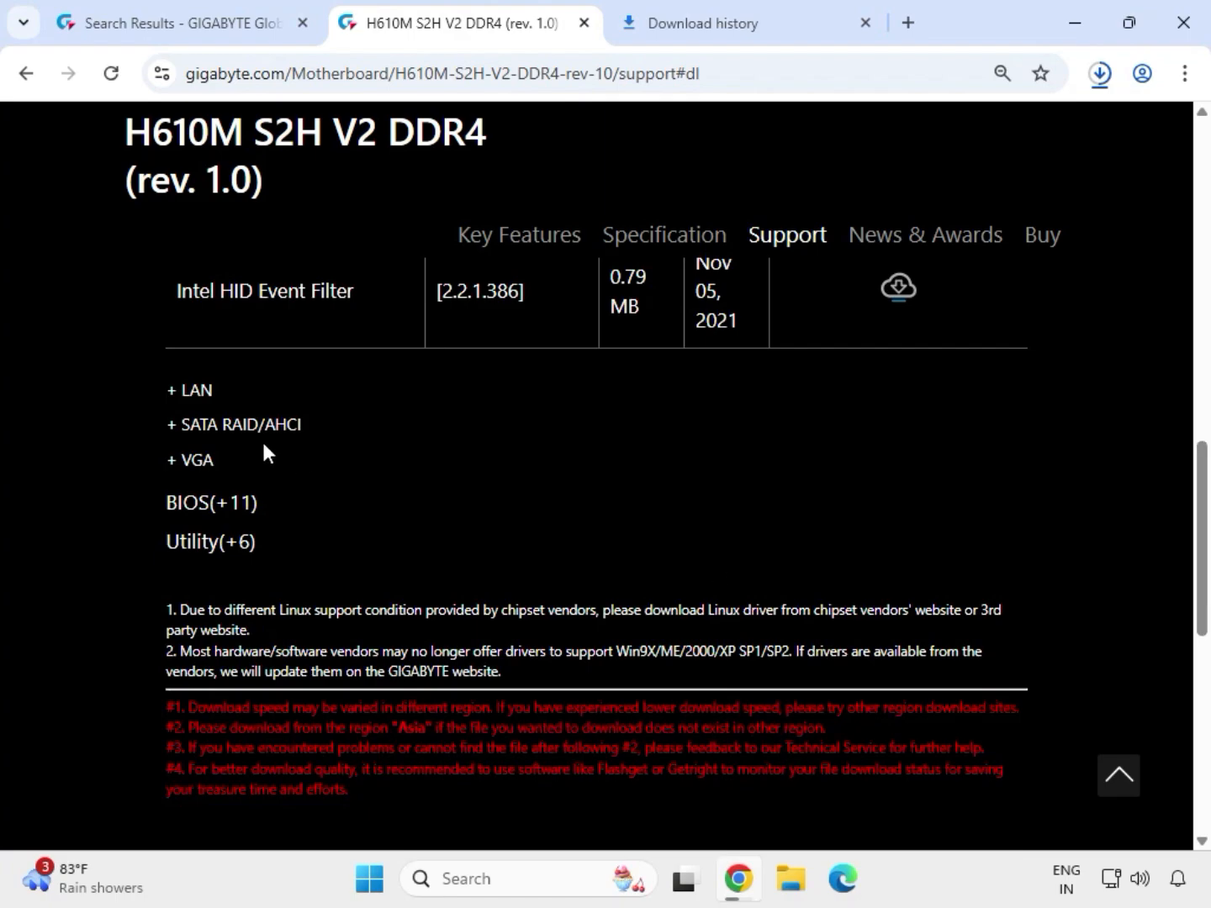
double_click(186, 390)
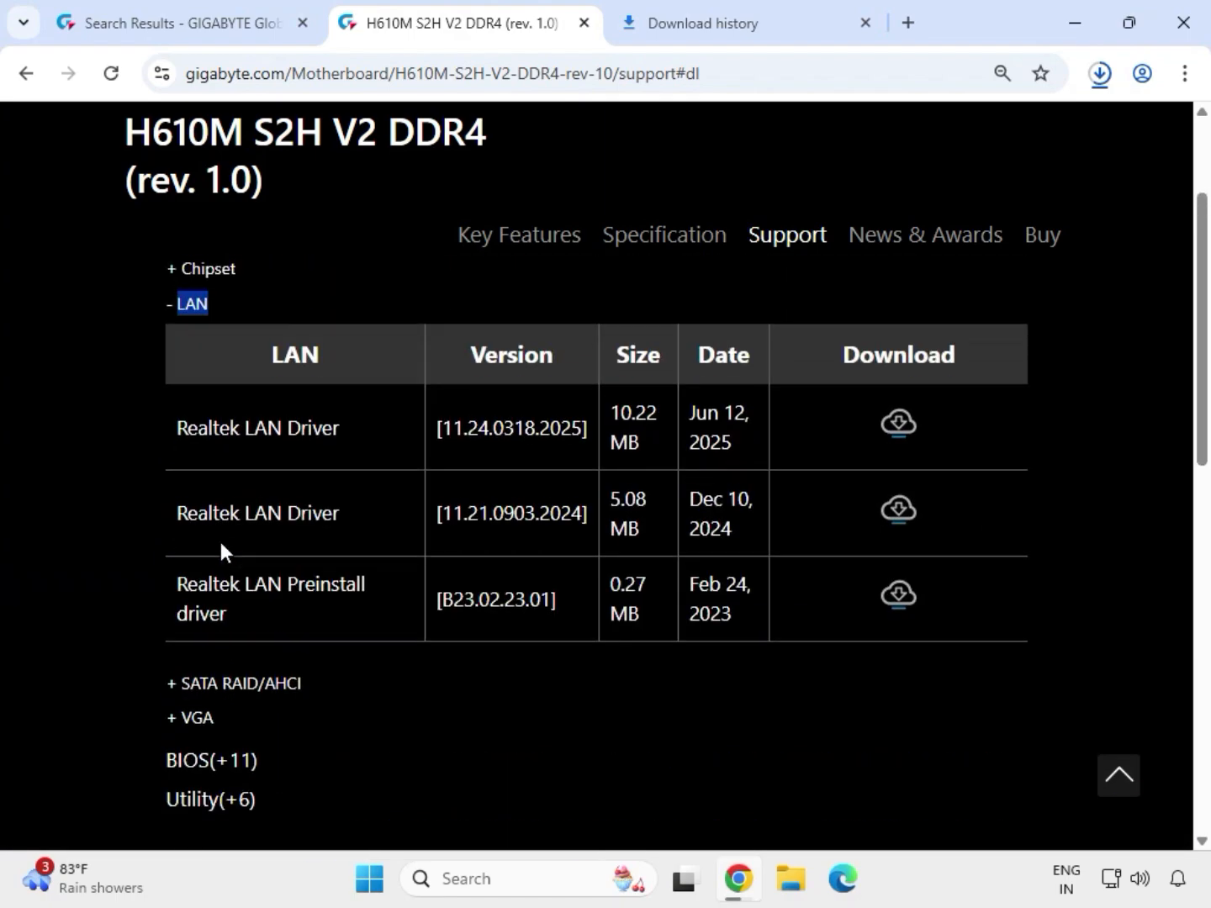
drag(175, 427, 395, 427)
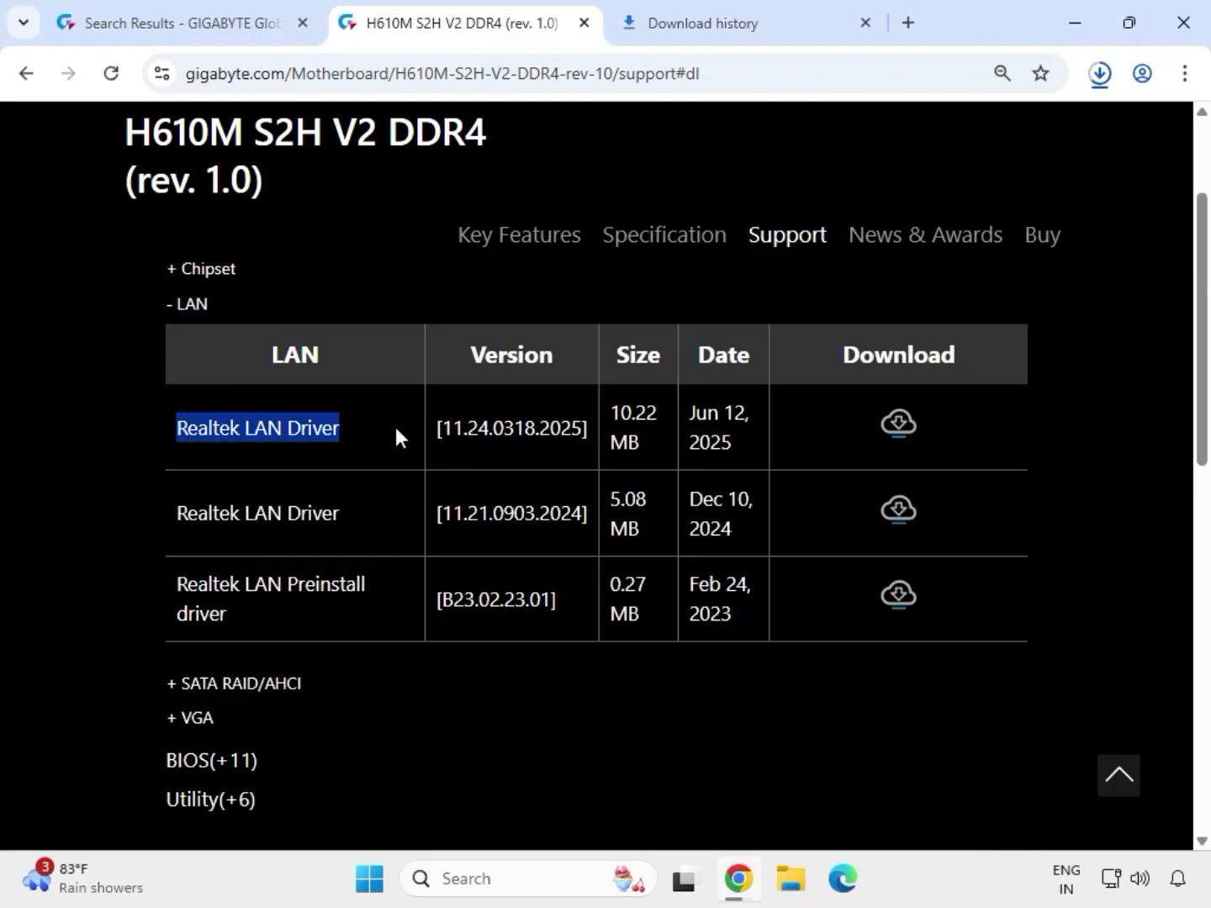
click(889, 425)
Expand the VGA section and download the Intel Graphic Driver version 32.0.101.5542.
double_click(194, 719)
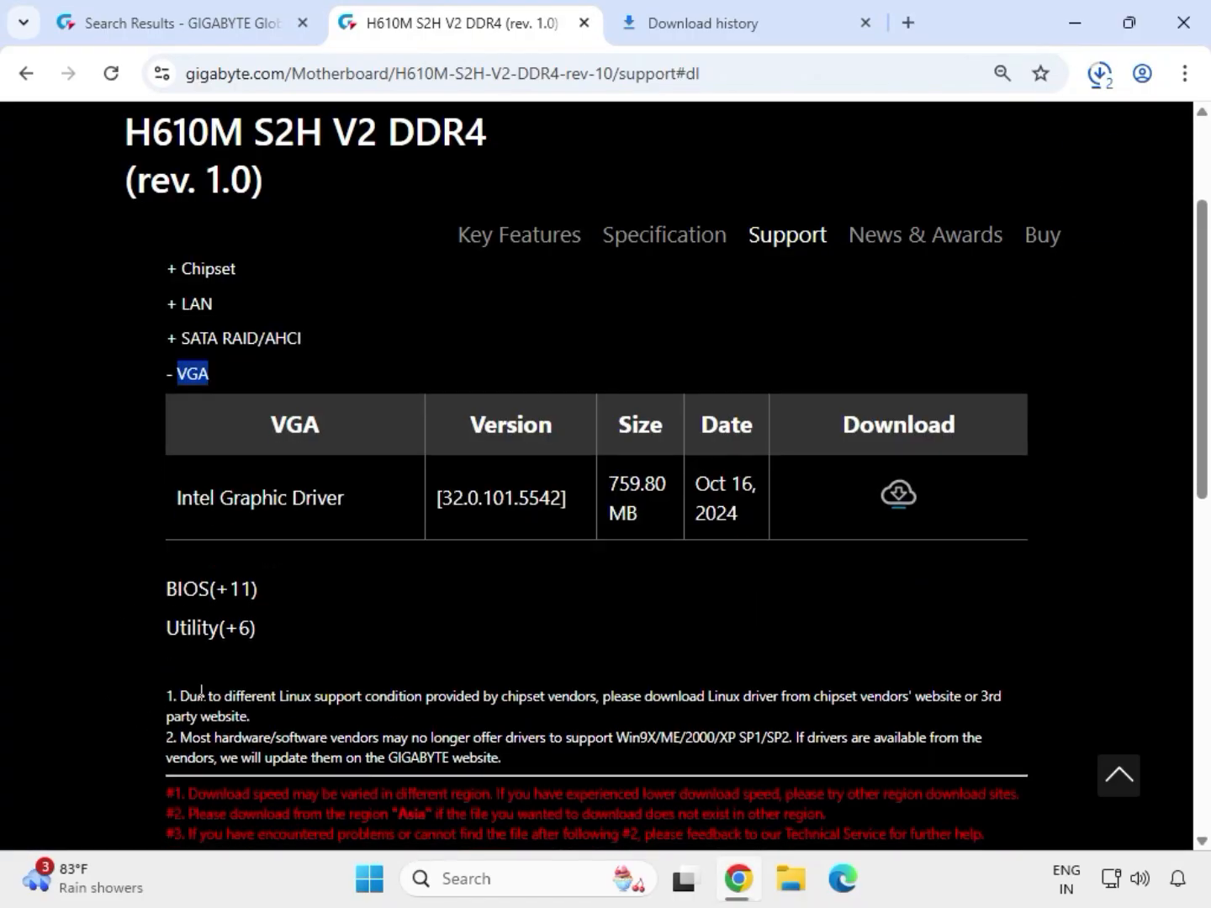
drag(173, 498, 370, 503)
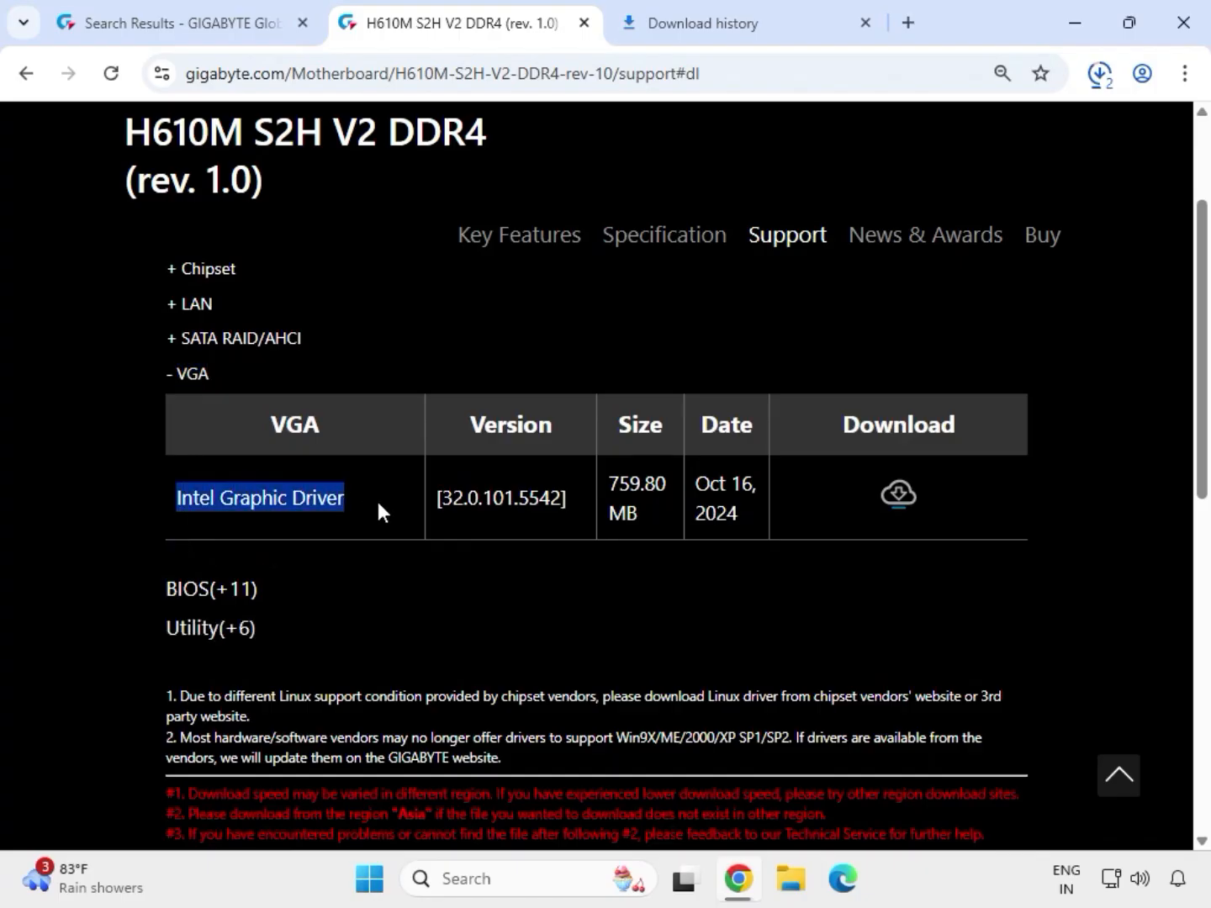
click(910, 495)
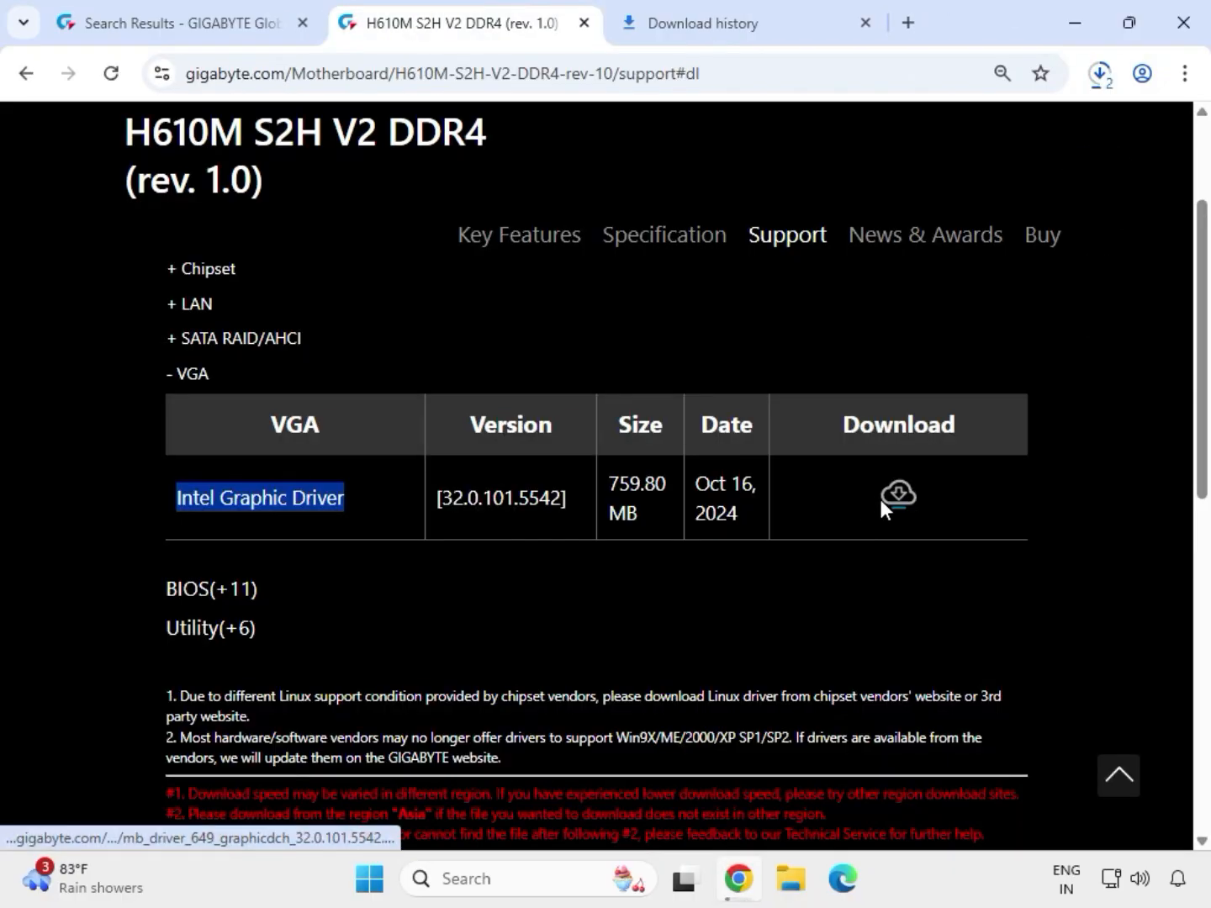
Check the recent downloads and switch to File Explorer to show the driver archives in the Downloads folder.
click(1101, 80)
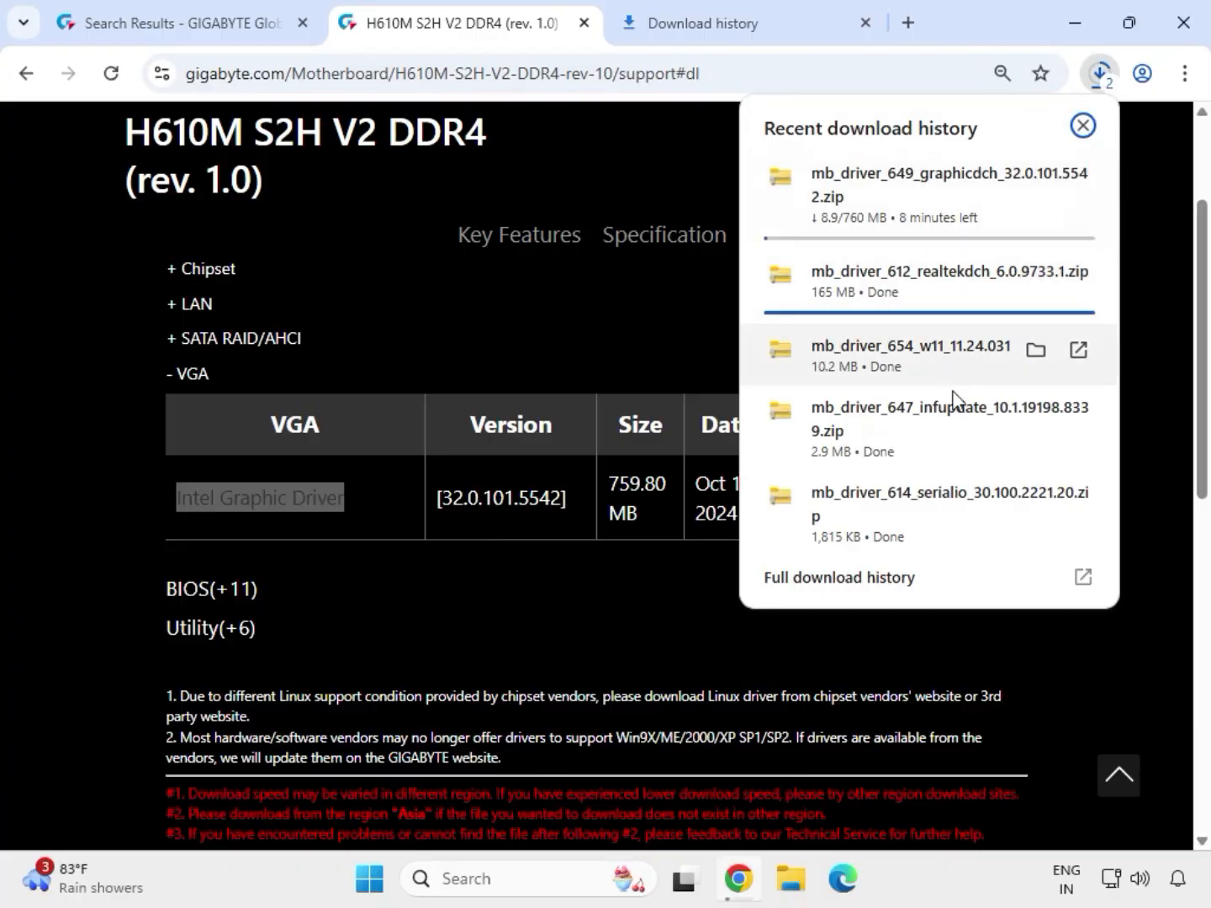
click(1035, 338)
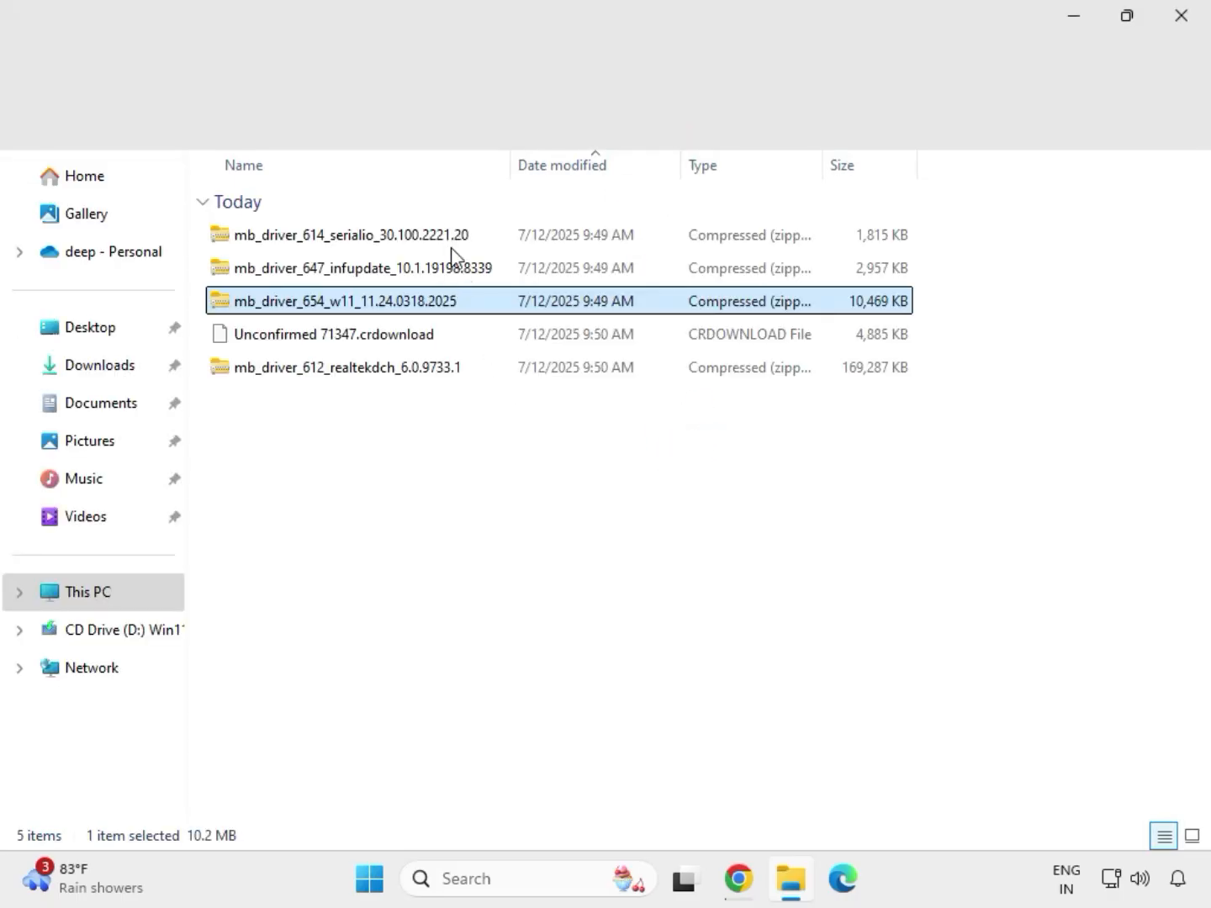
drag(530, 437, 450, 243)
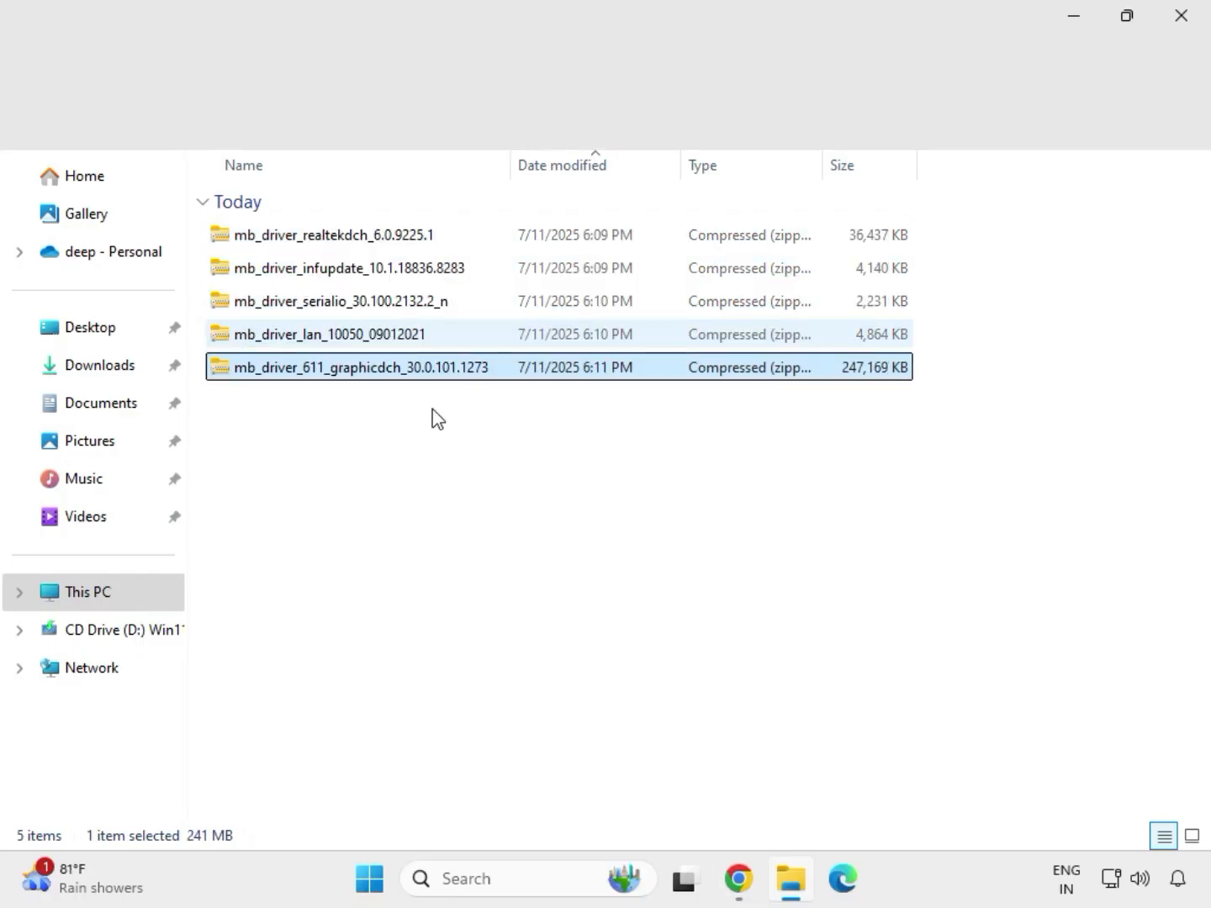
drag(430, 413, 375, 222)
Extract the mb_driver_611_graphicdch_30.0.101.1273 archive to its default folder in Downloads and close the extracted files' window.
click(423, 370)
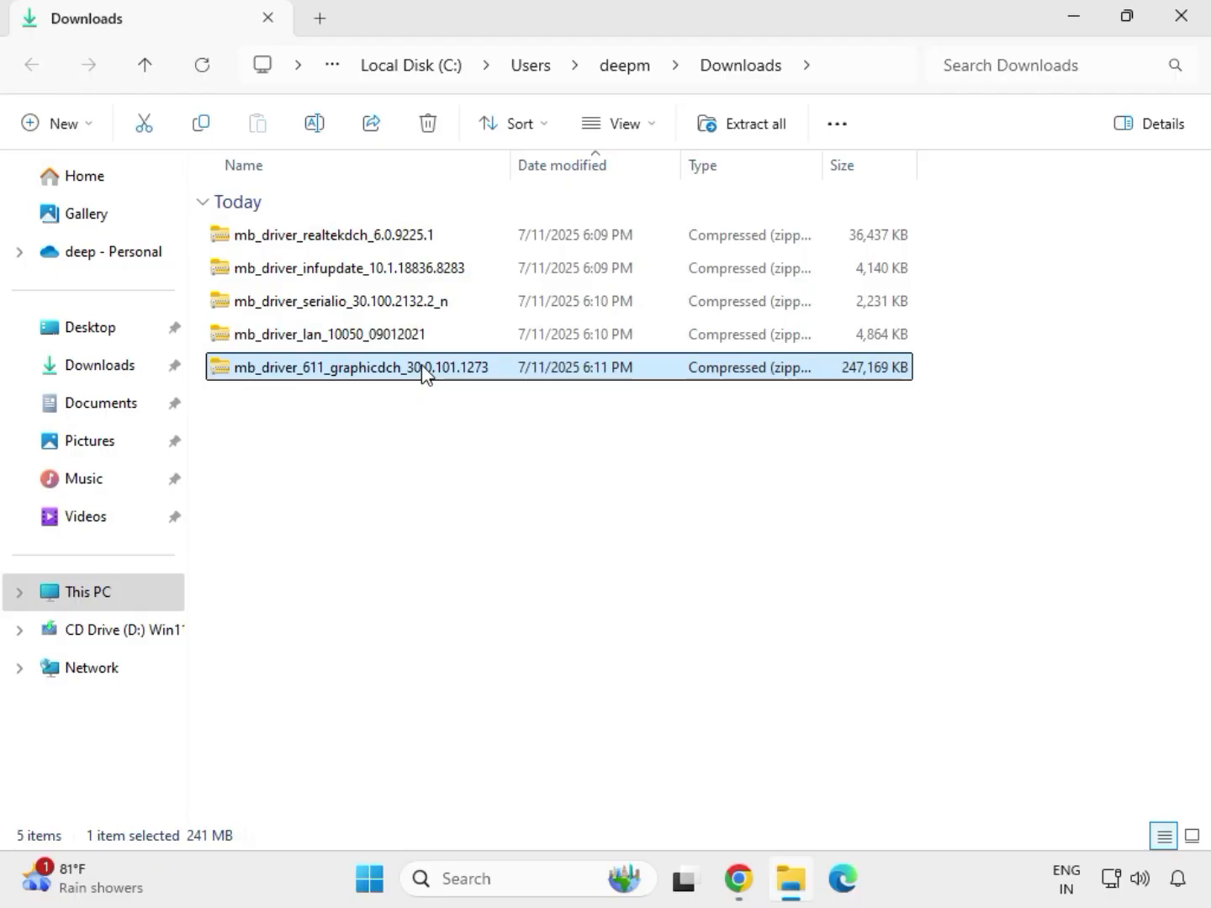
right_click(422, 371)
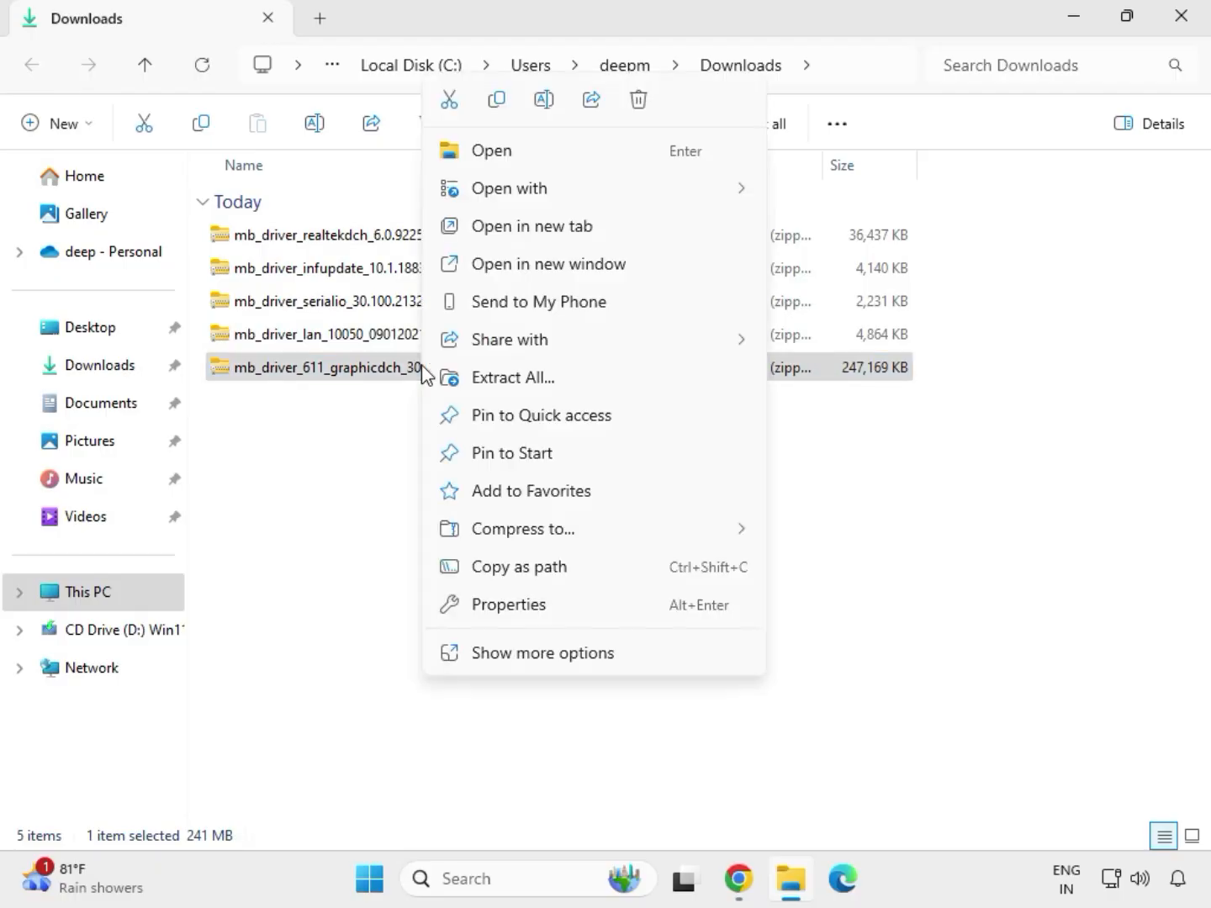
click(544, 661)
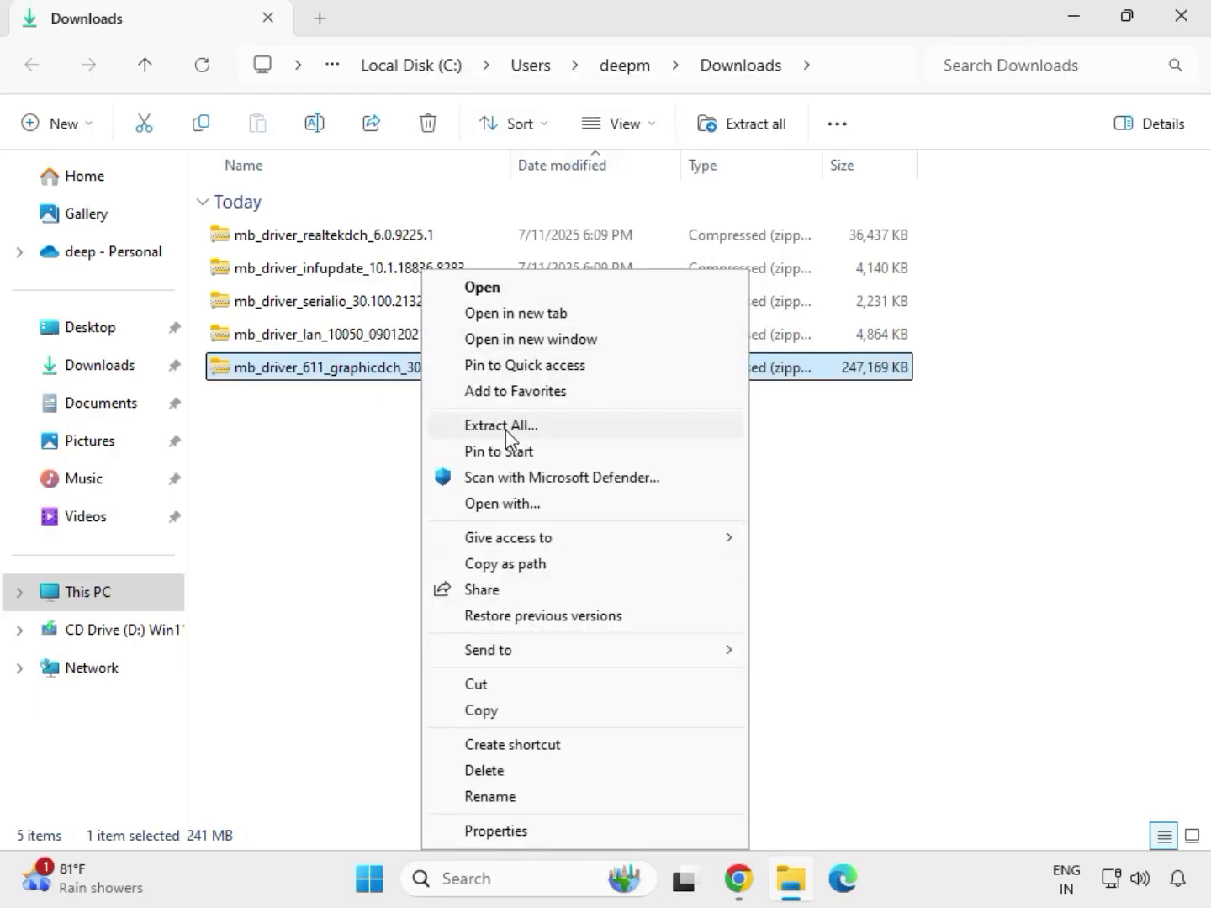
click(507, 427)
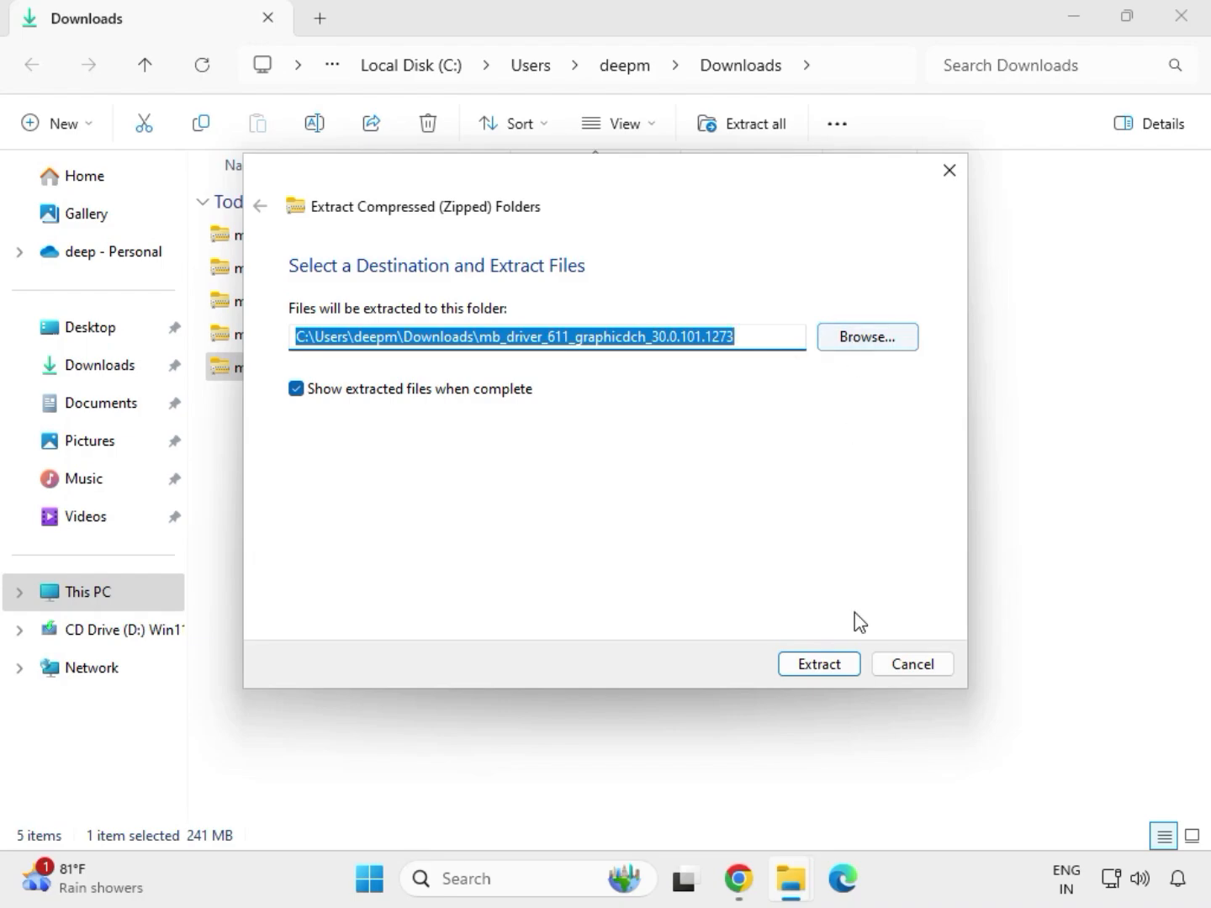
click(820, 663)
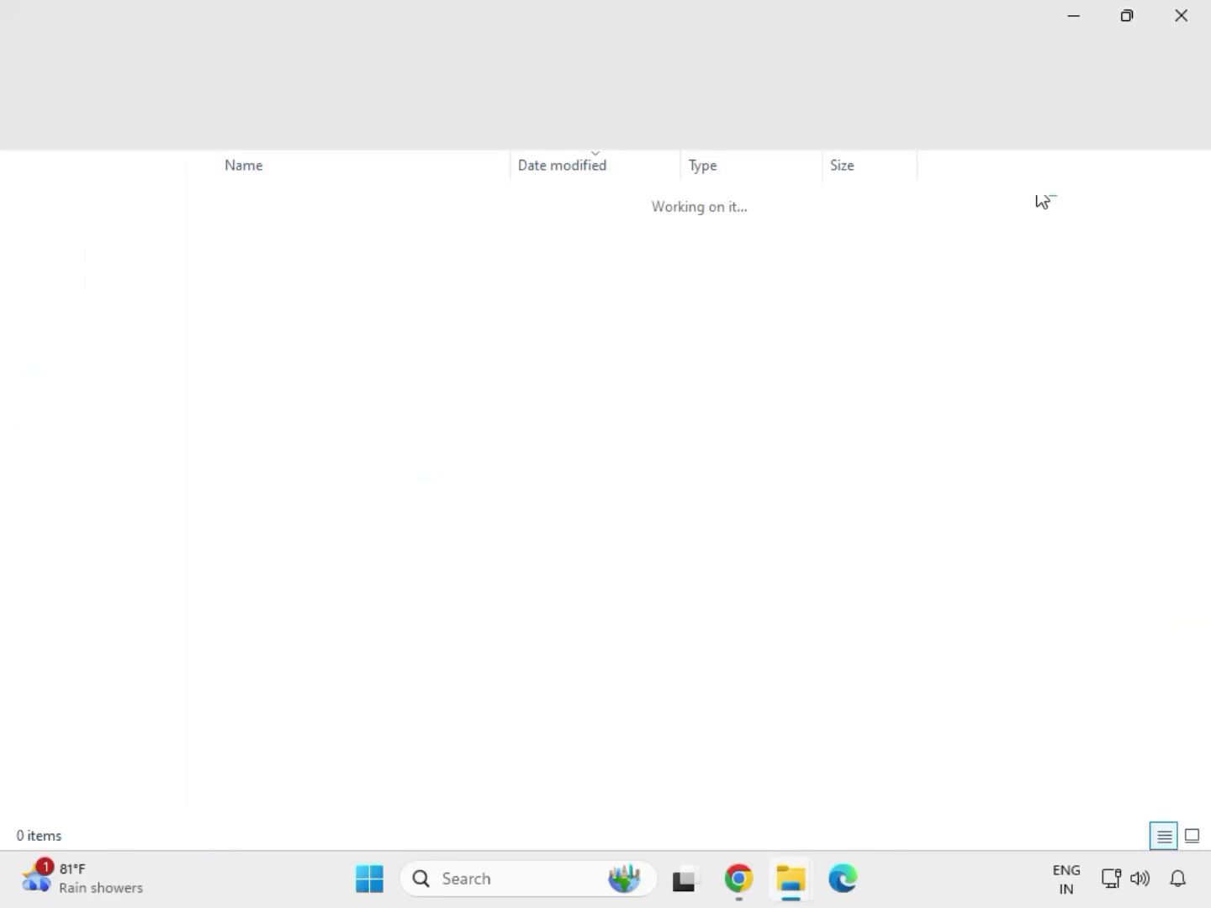
click(1181, 28)
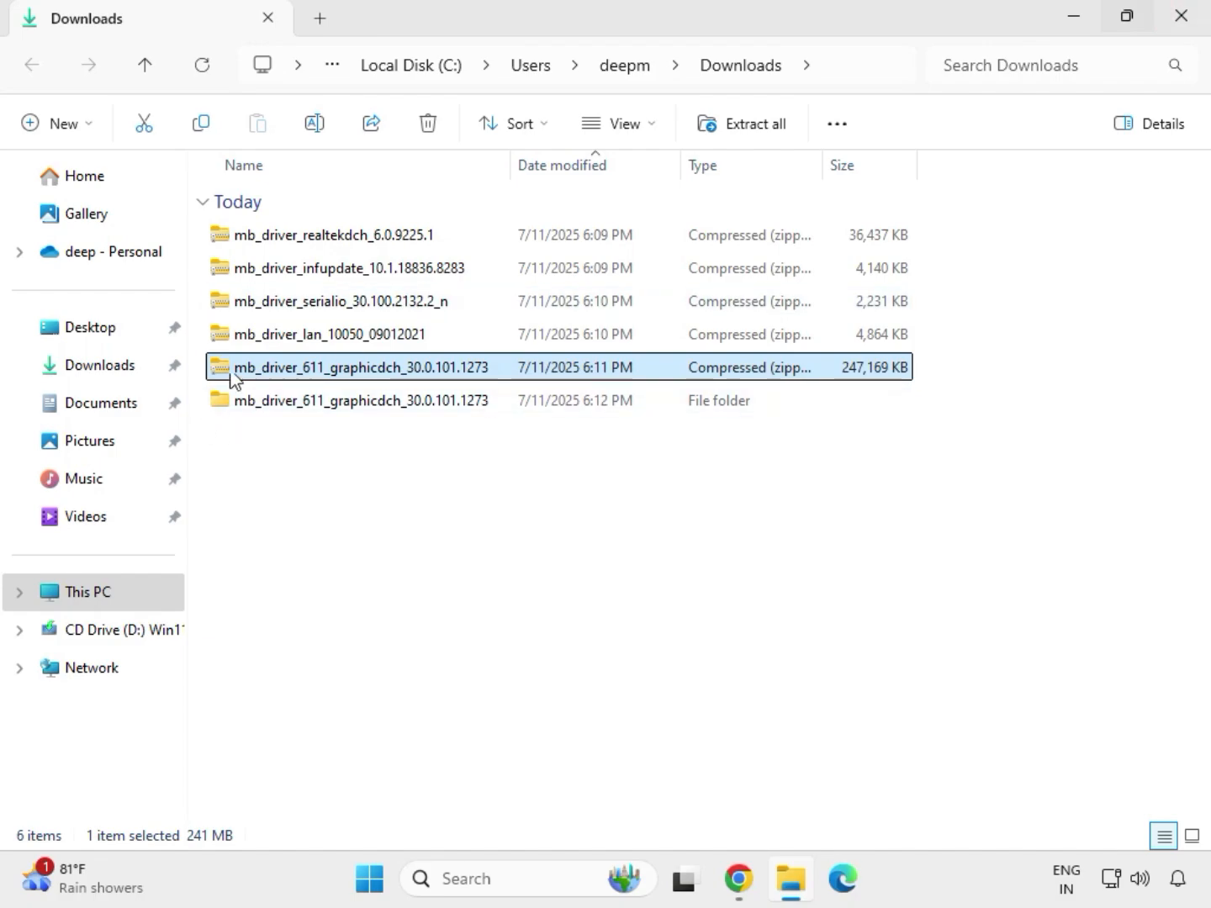
Extract the mb_driver_lan_10050_09012021 archive to its default folder in Downloads and close the extracted files' window.
click(307, 338)
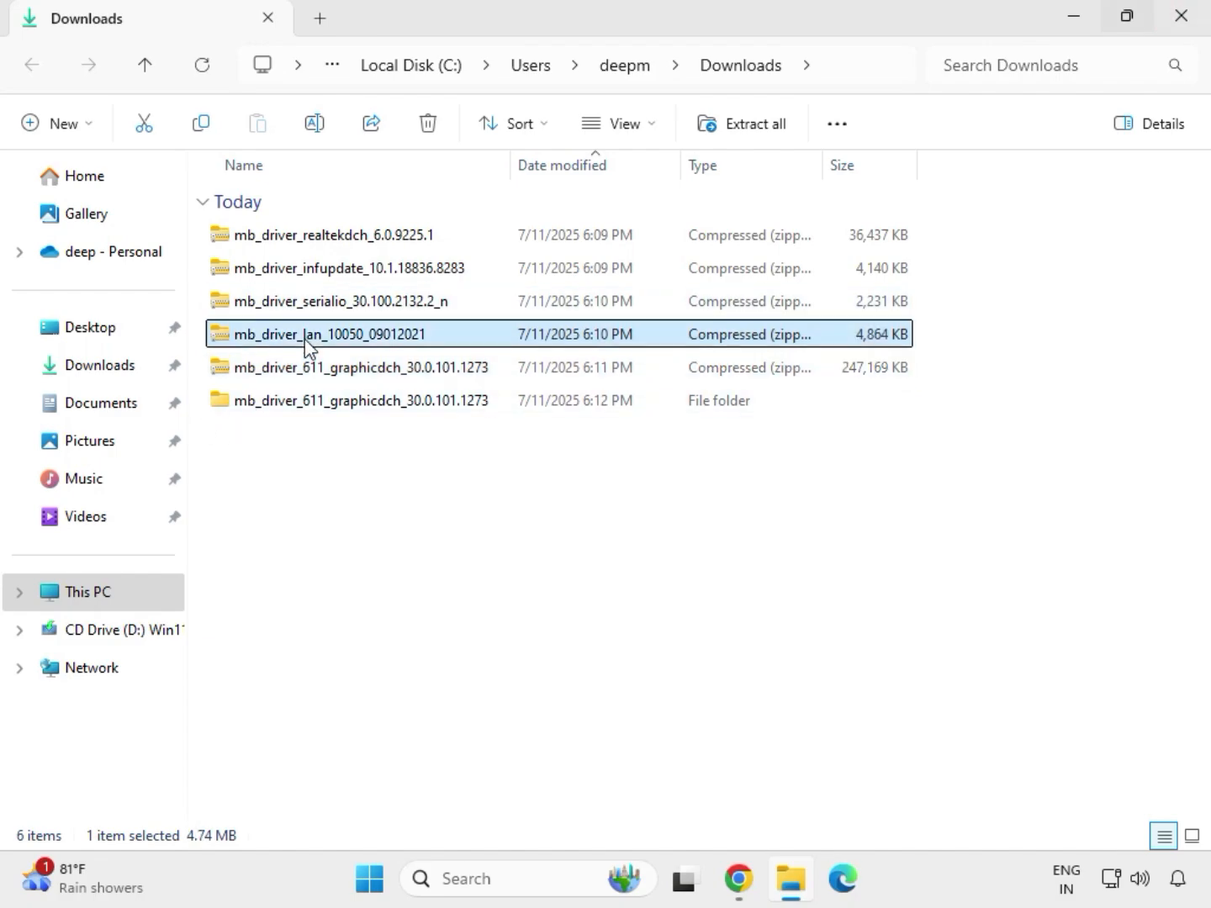
right_click(305, 338)
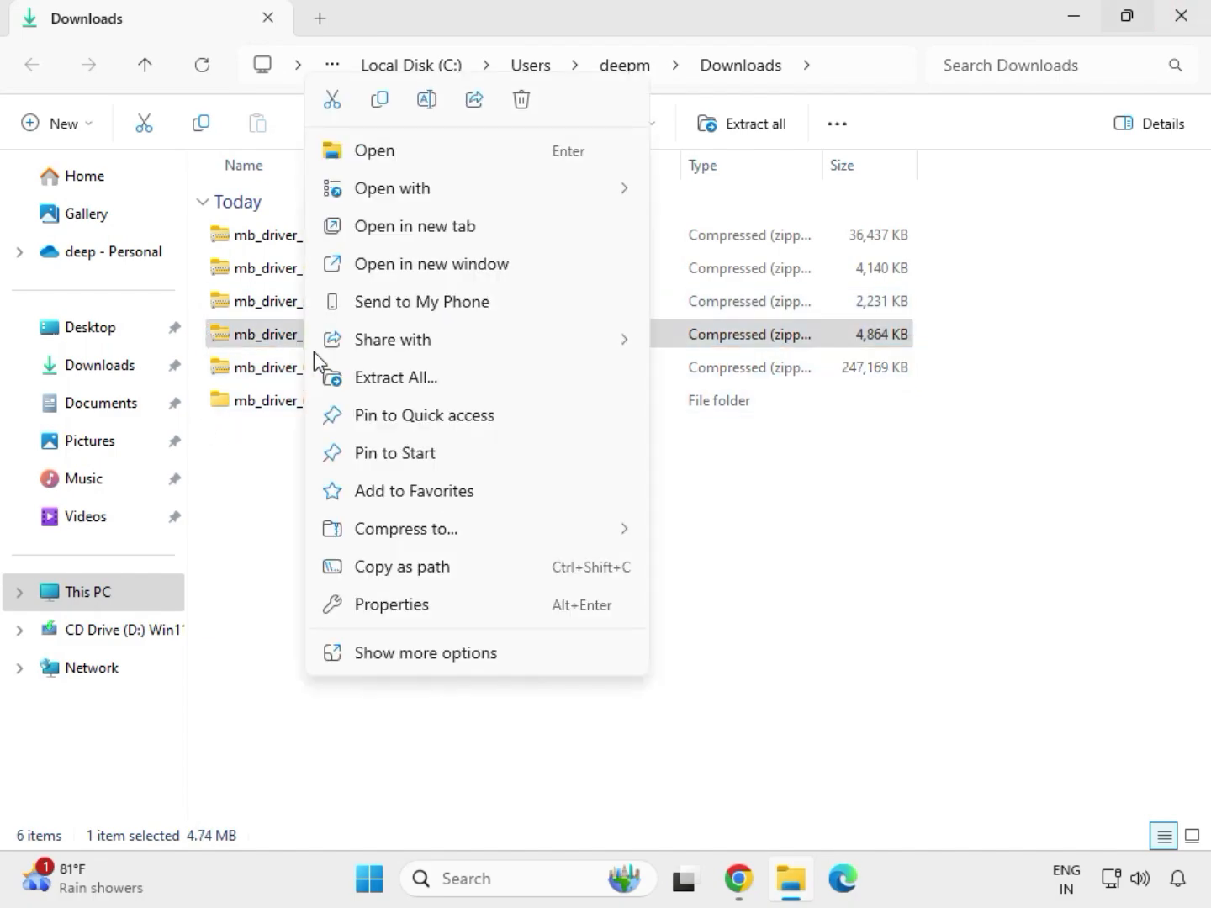
click(404, 654)
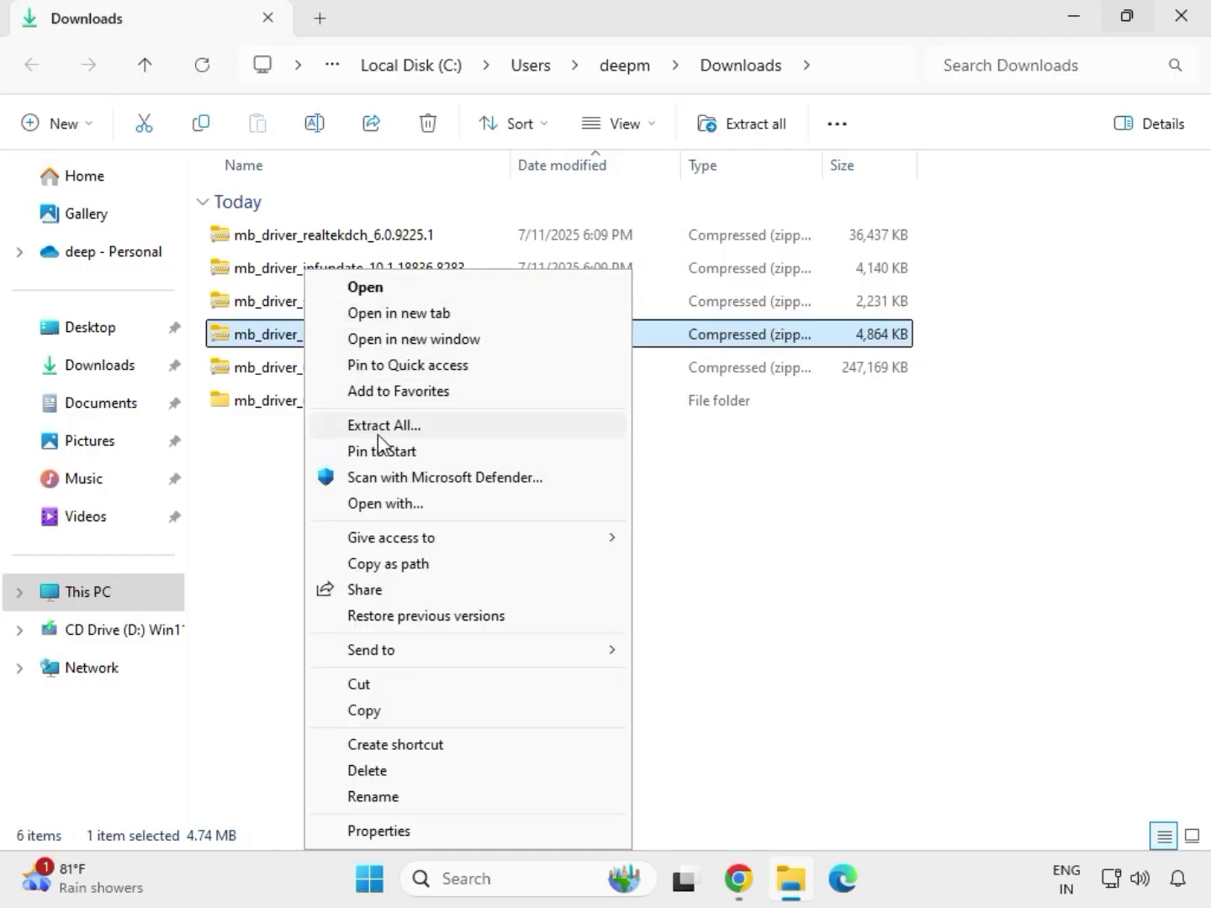
click(380, 427)
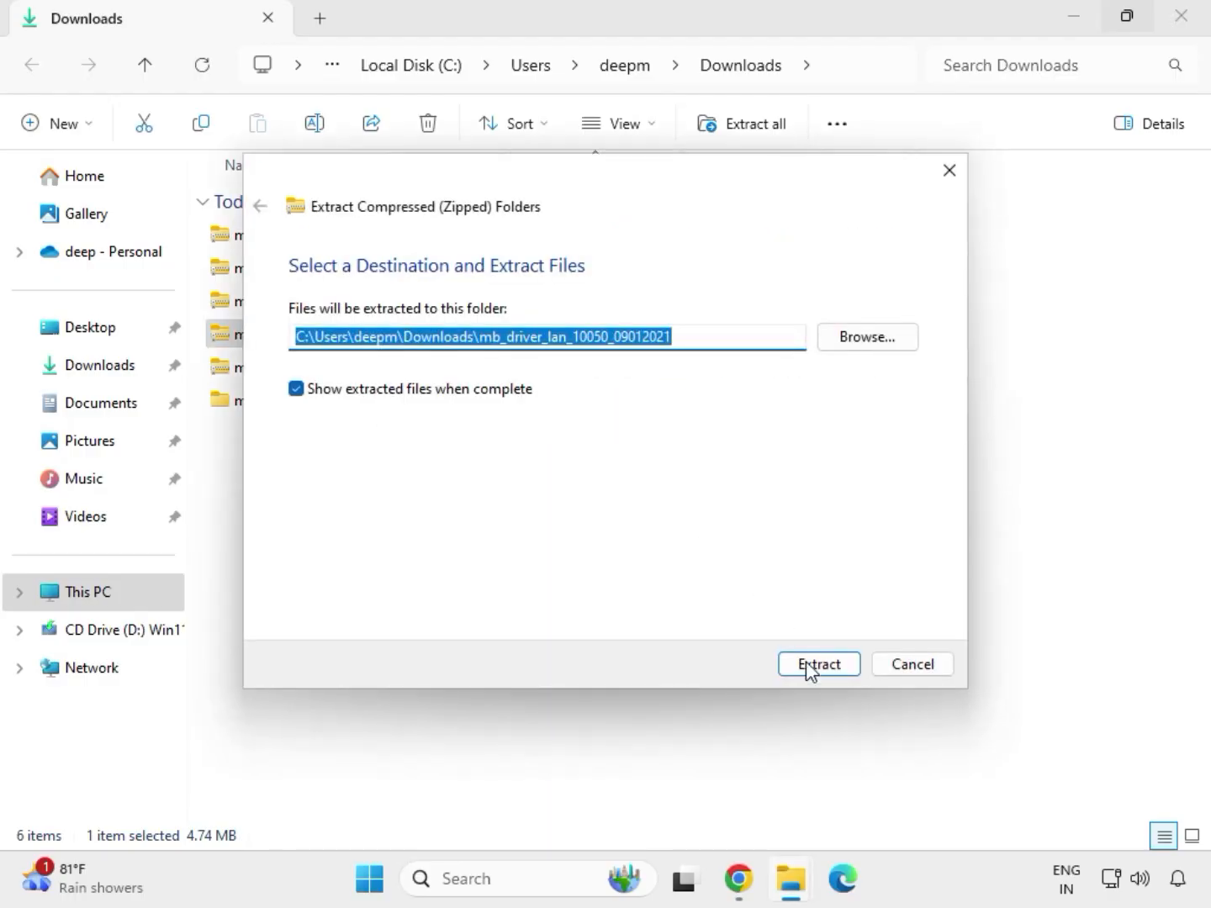
click(811, 669)
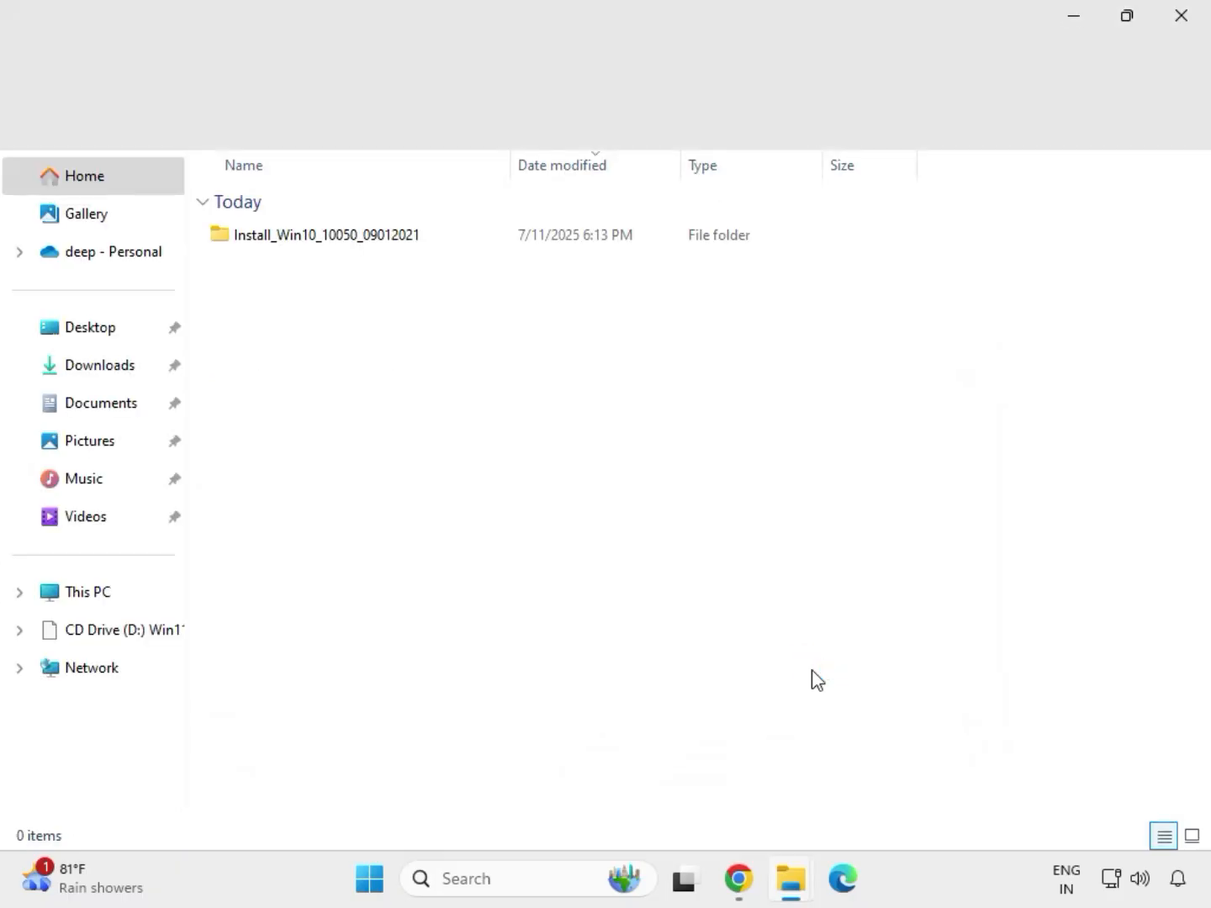
click(1182, 18)
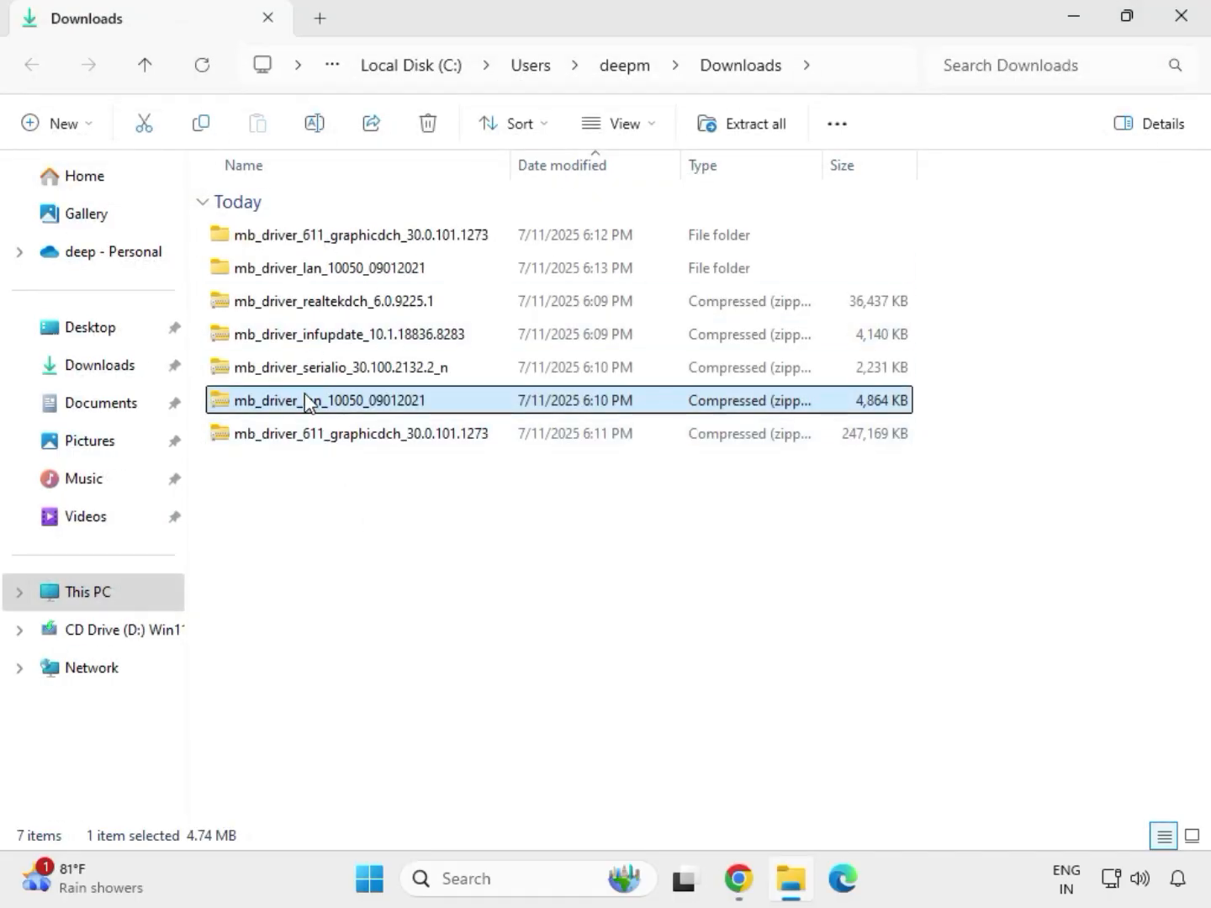
Extract the mb_driver_serialio_30.100.2132.2_n archive to its default folder in Downloads and close the extracted files' window.
click(301, 370)
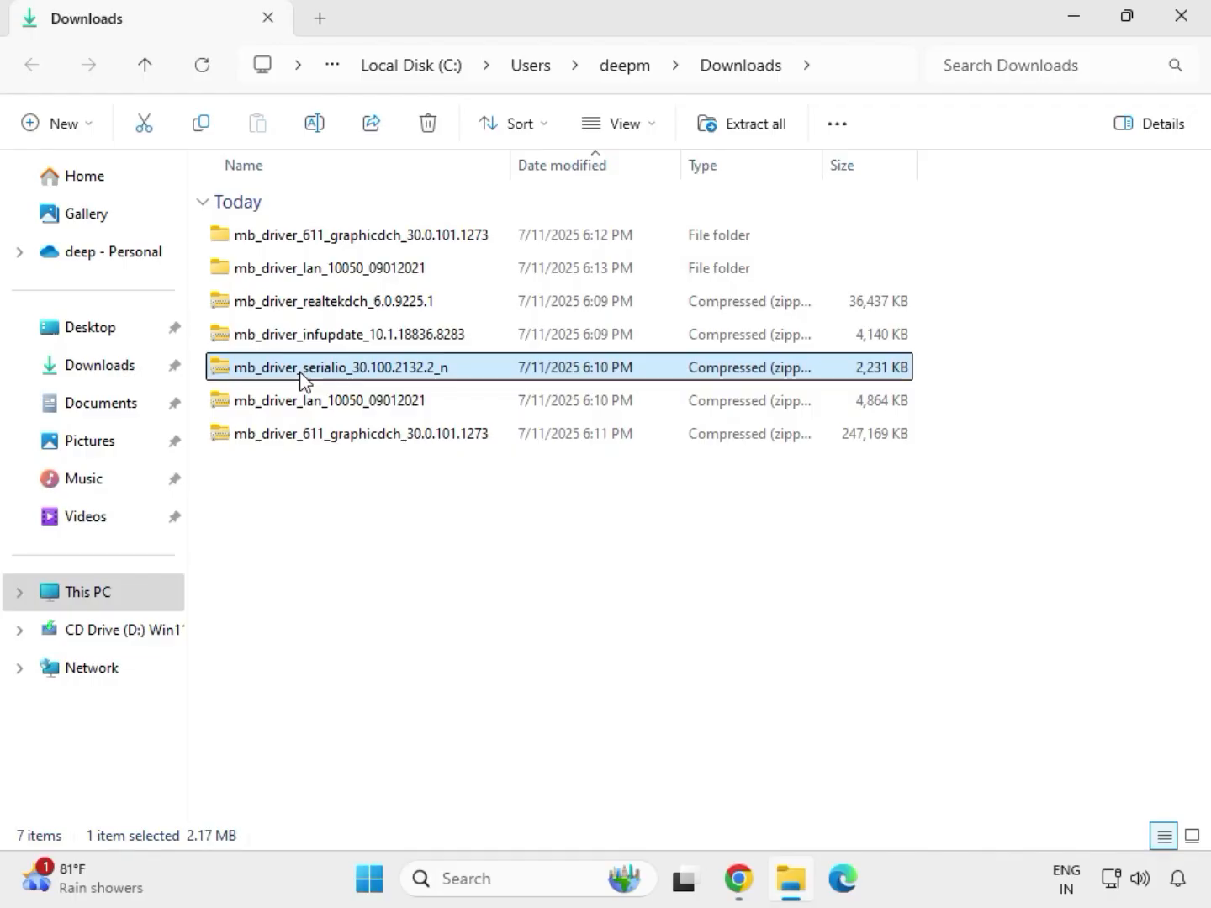
right_click(302, 380)
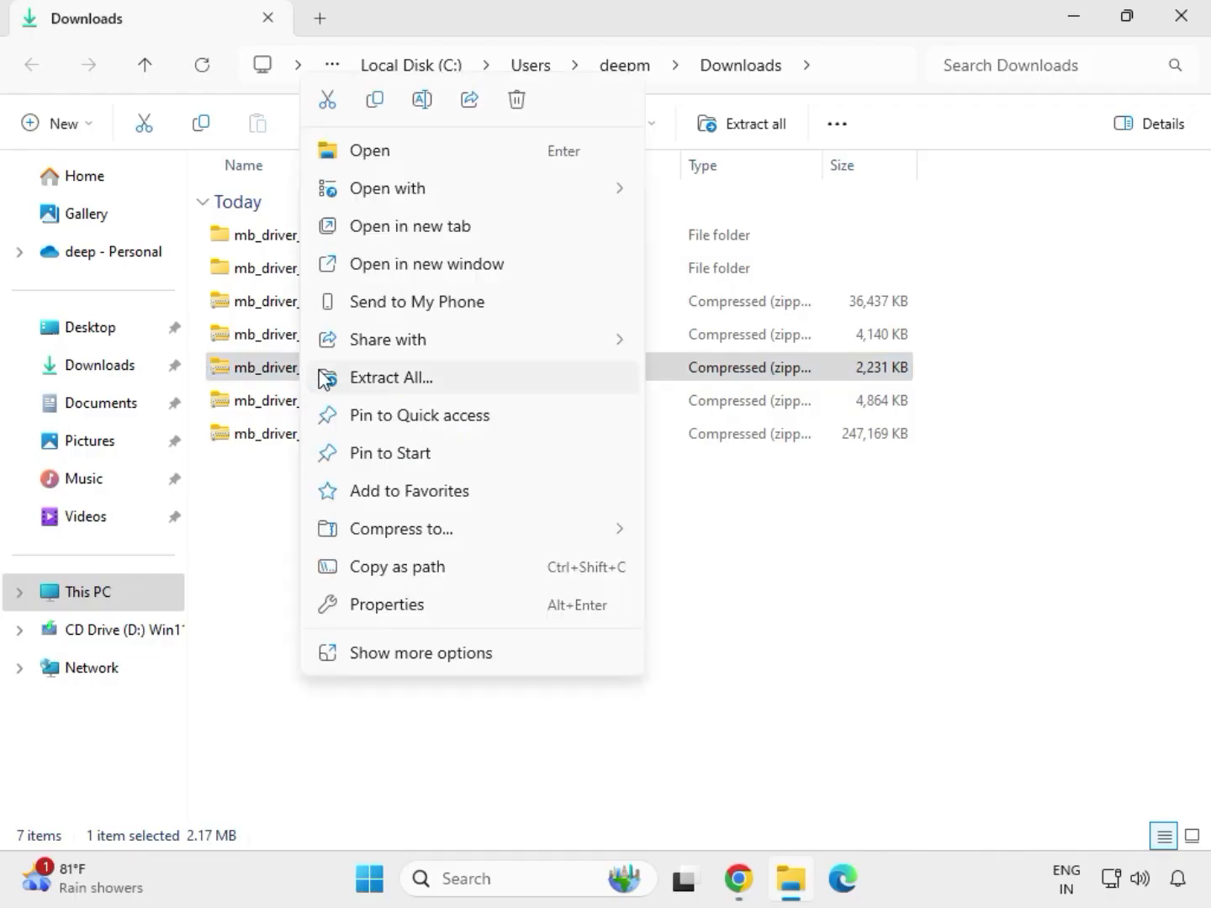
click(370, 380)
click(810, 663)
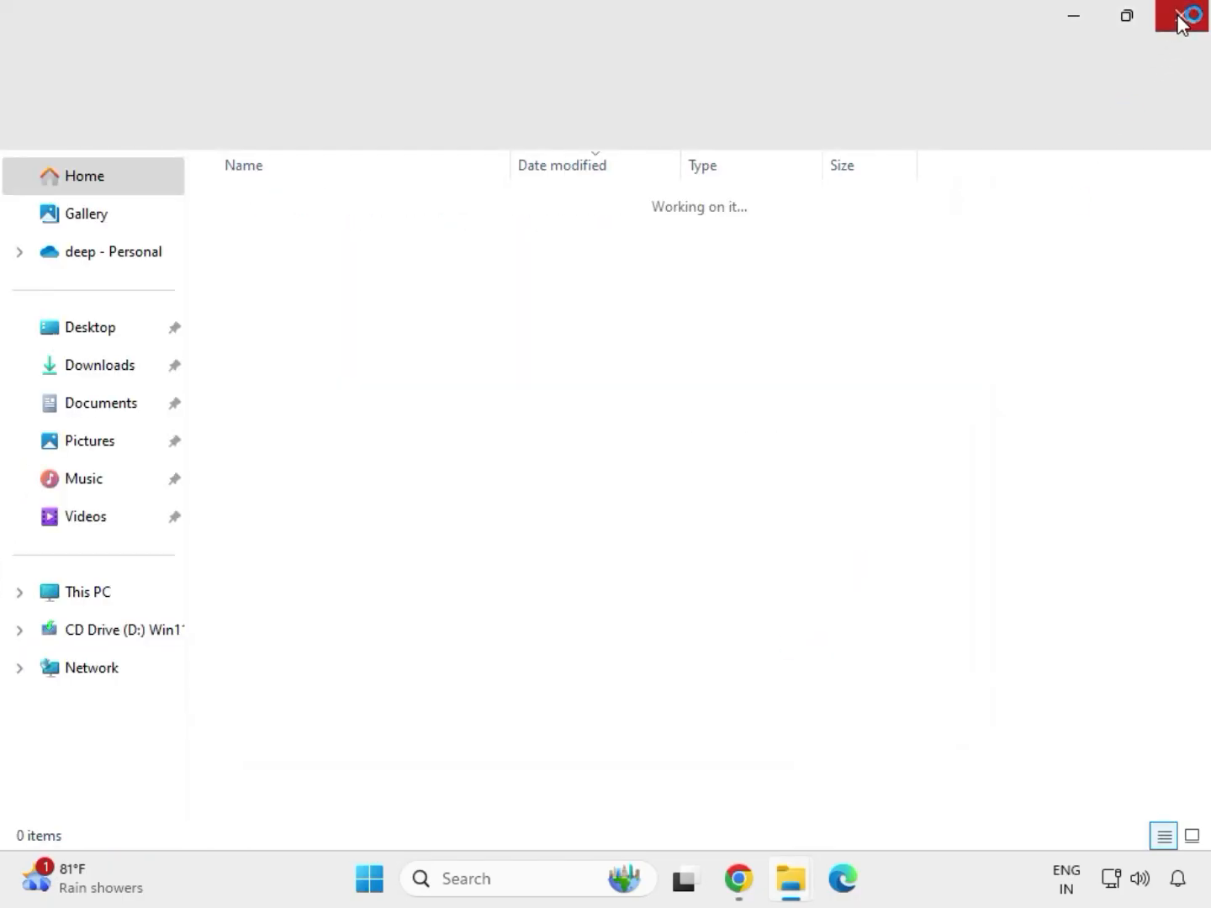
click(1181, 21)
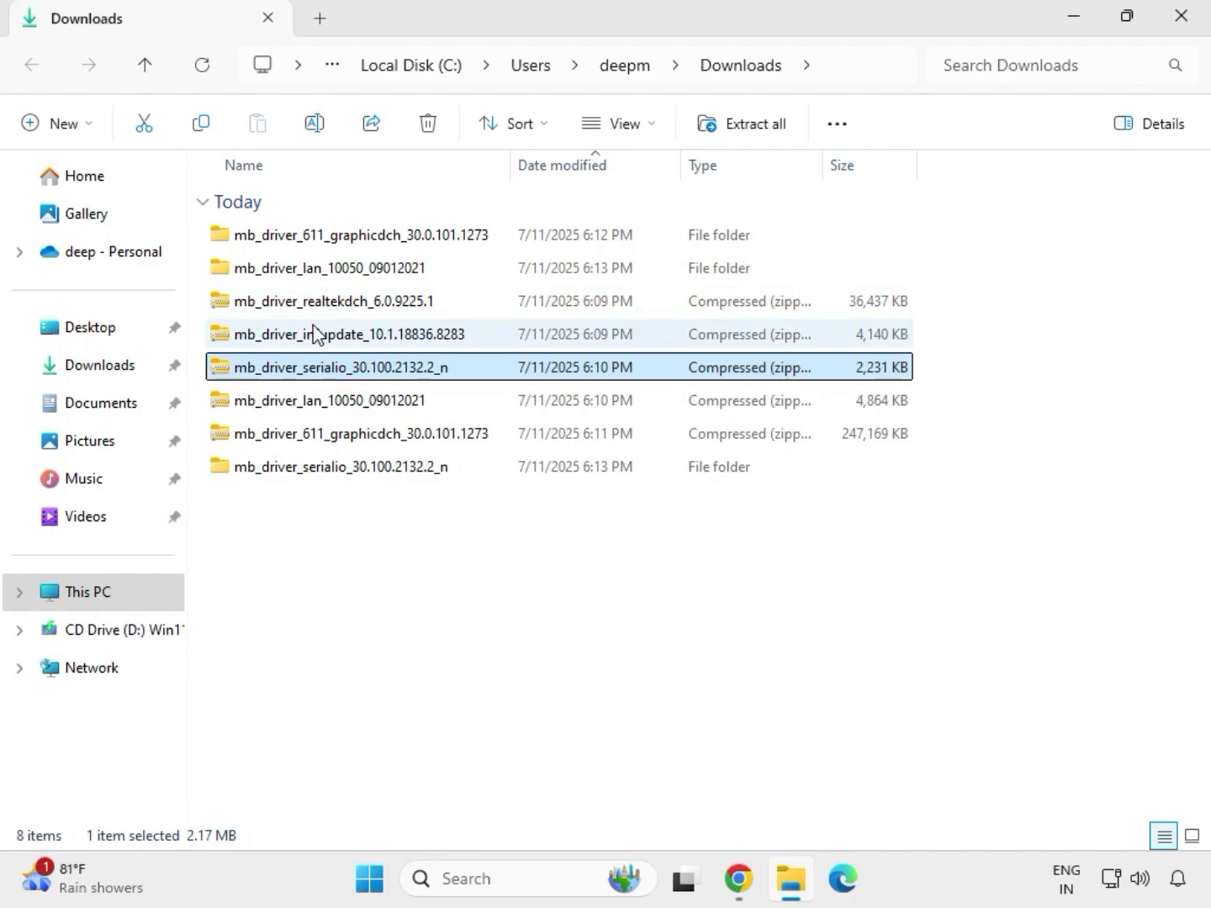
Extract the mb_driver_infupdate_10.1.18836.8283 archive to its default folder in Downloads and close the extracted files' window.
click(313, 336)
right_click(312, 337)
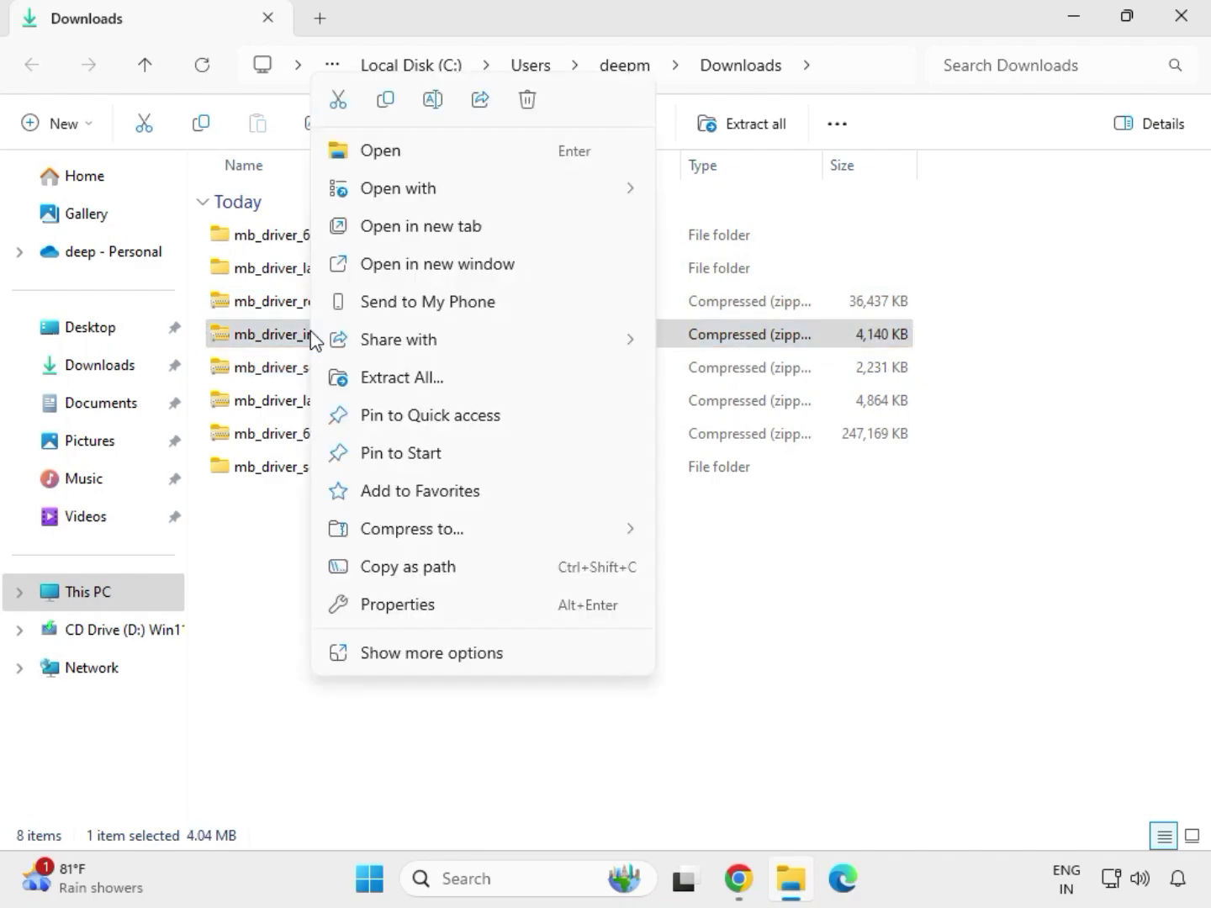
click(425, 378)
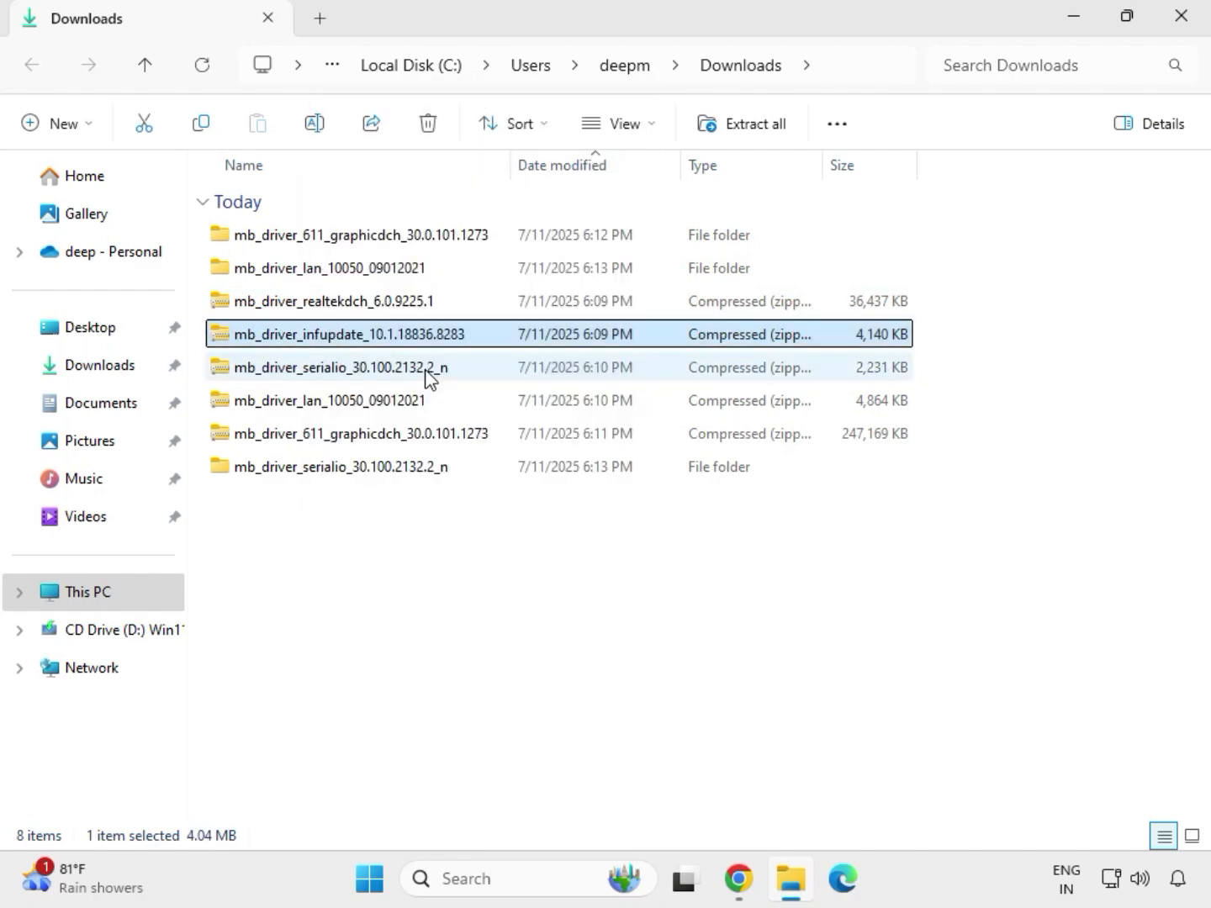
click(805, 672)
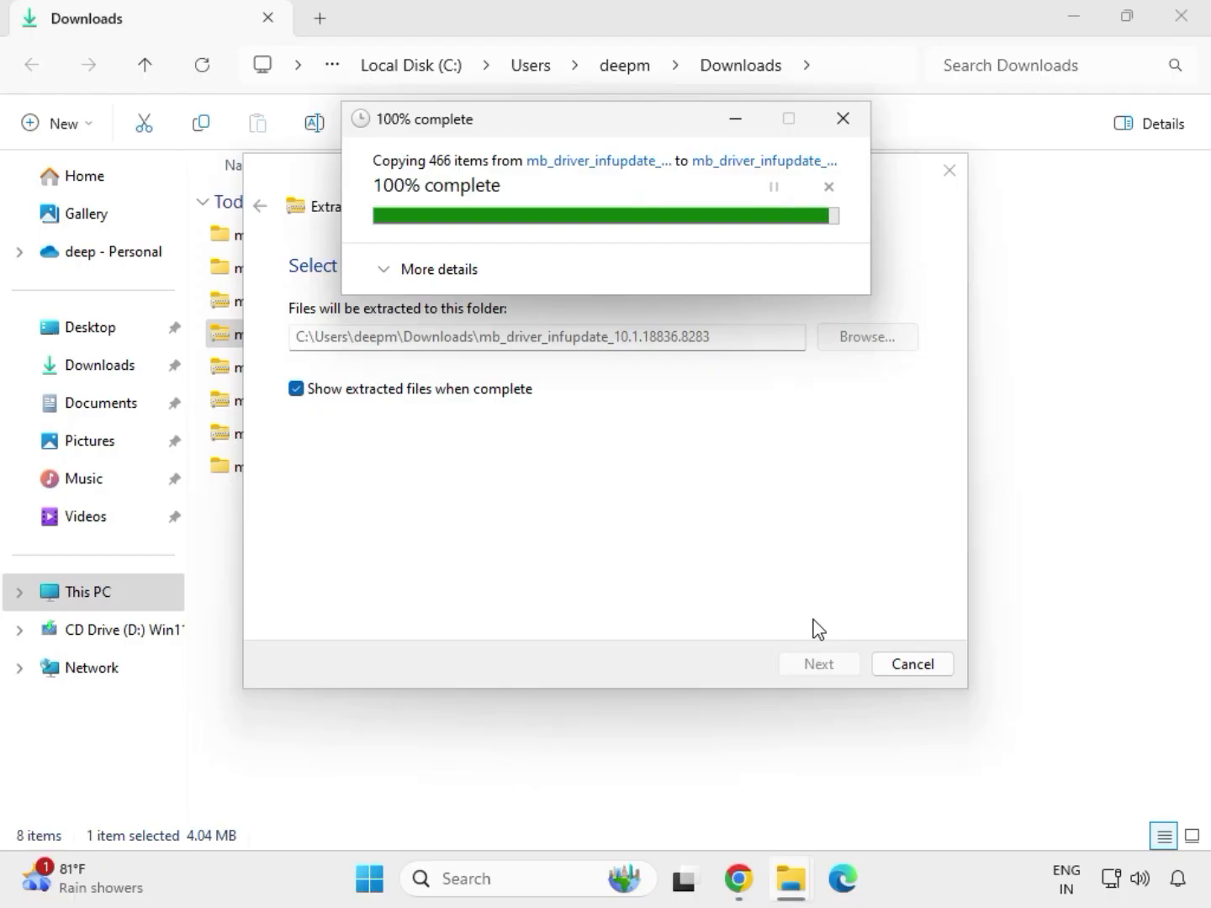
click(1182, 17)
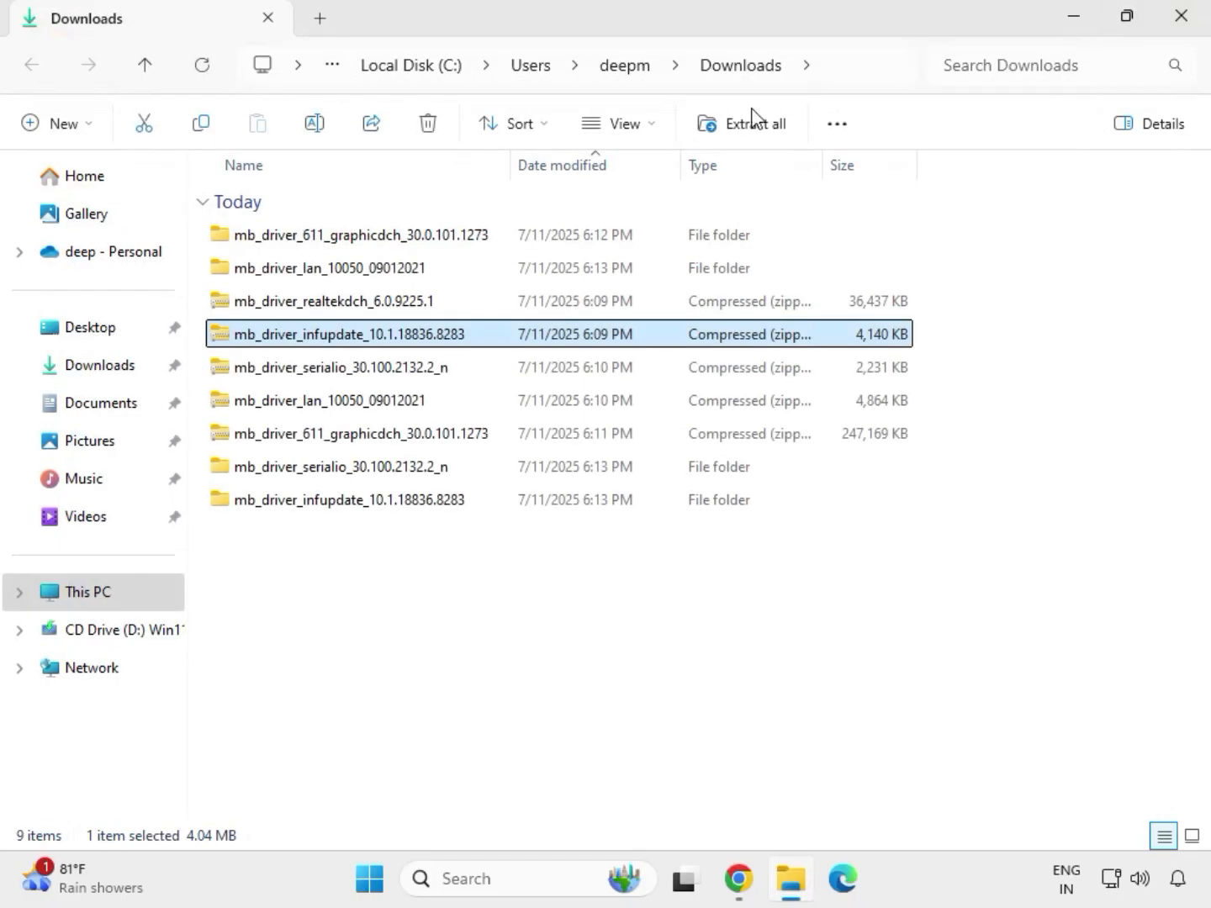
Extract the mb_driver_realtekdch_6.0.9225.1 archive to its default folder in Downloads and close the extracted files' window.
click(325, 302)
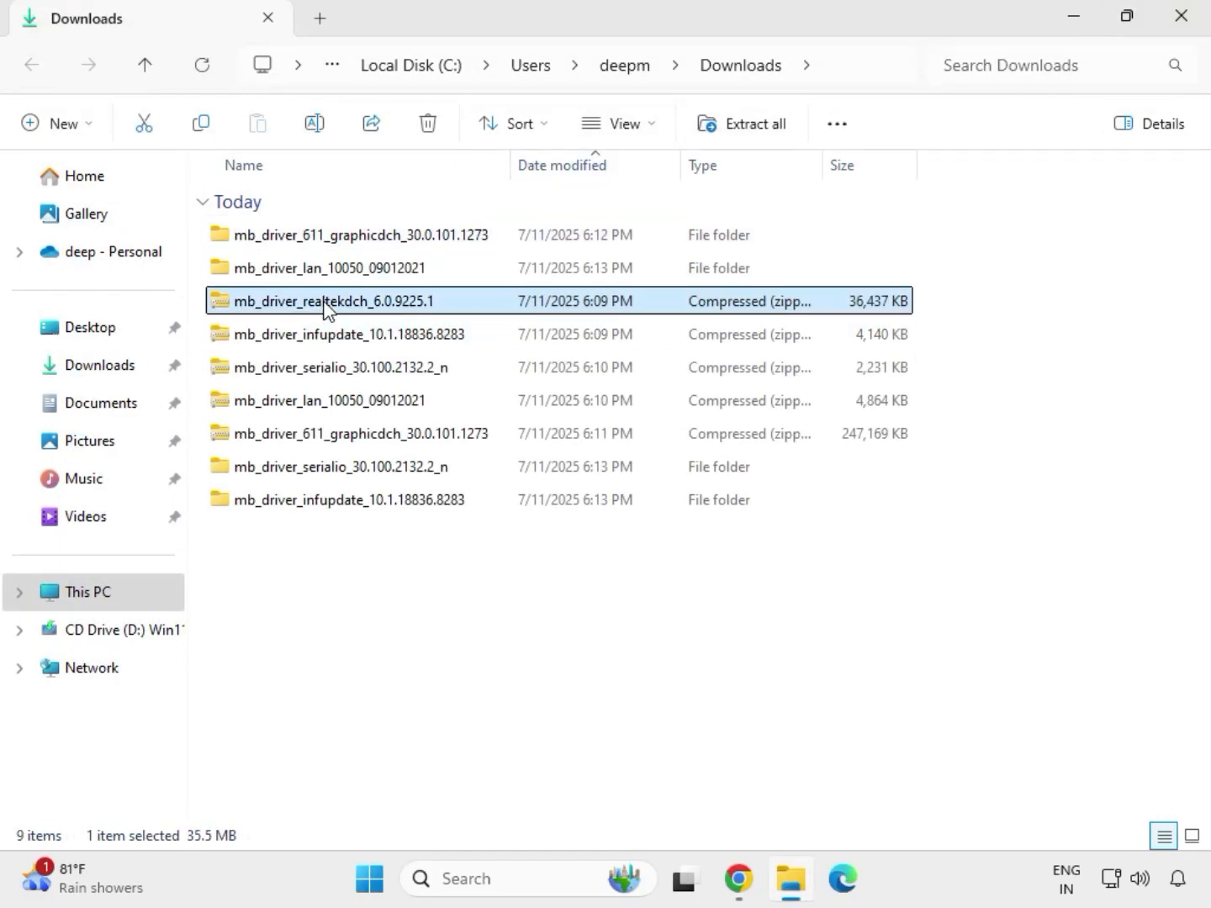
right_click(325, 303)
click(398, 380)
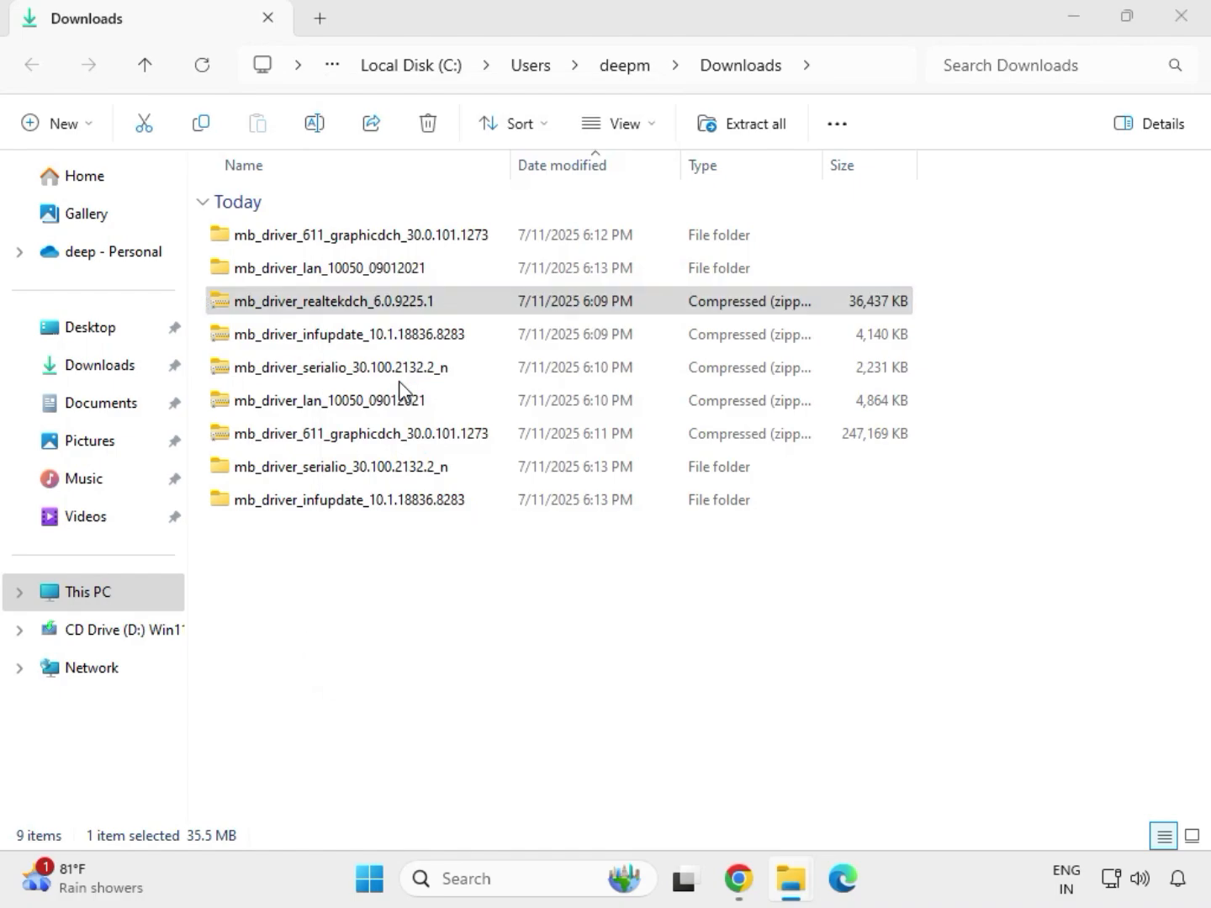
click(782, 663)
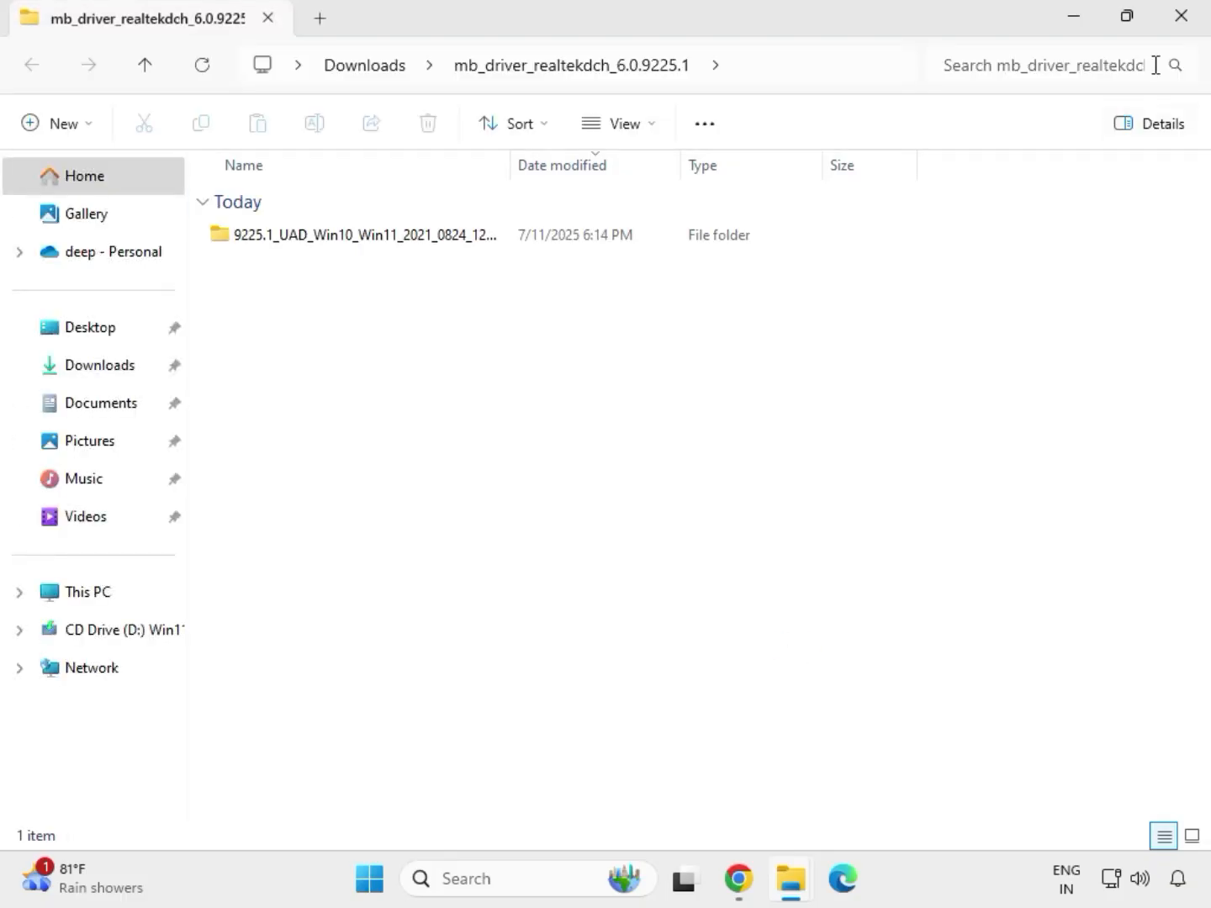
click(1181, 26)
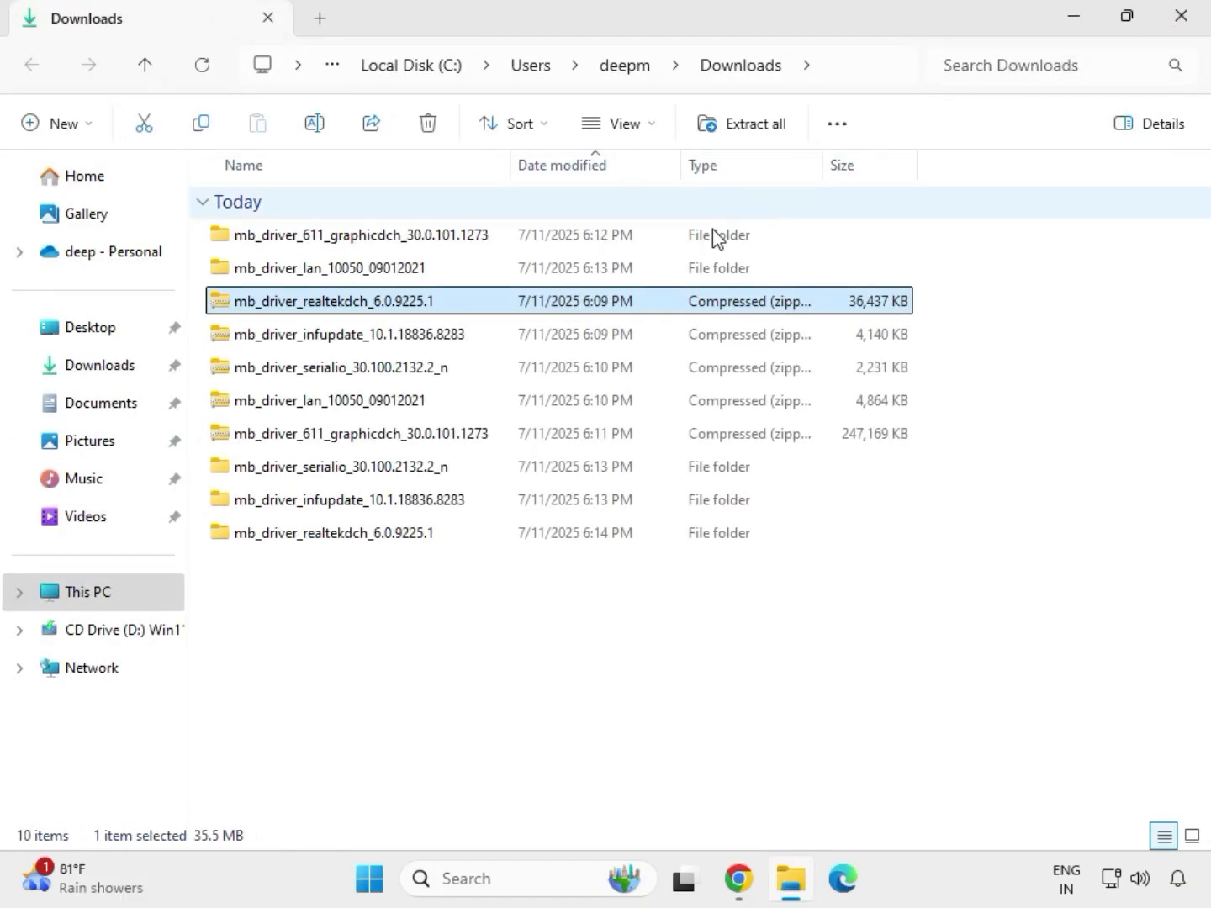
Clear the file selection and refresh the Downloads folder so the extracted folders are regrouped.
click(571, 666)
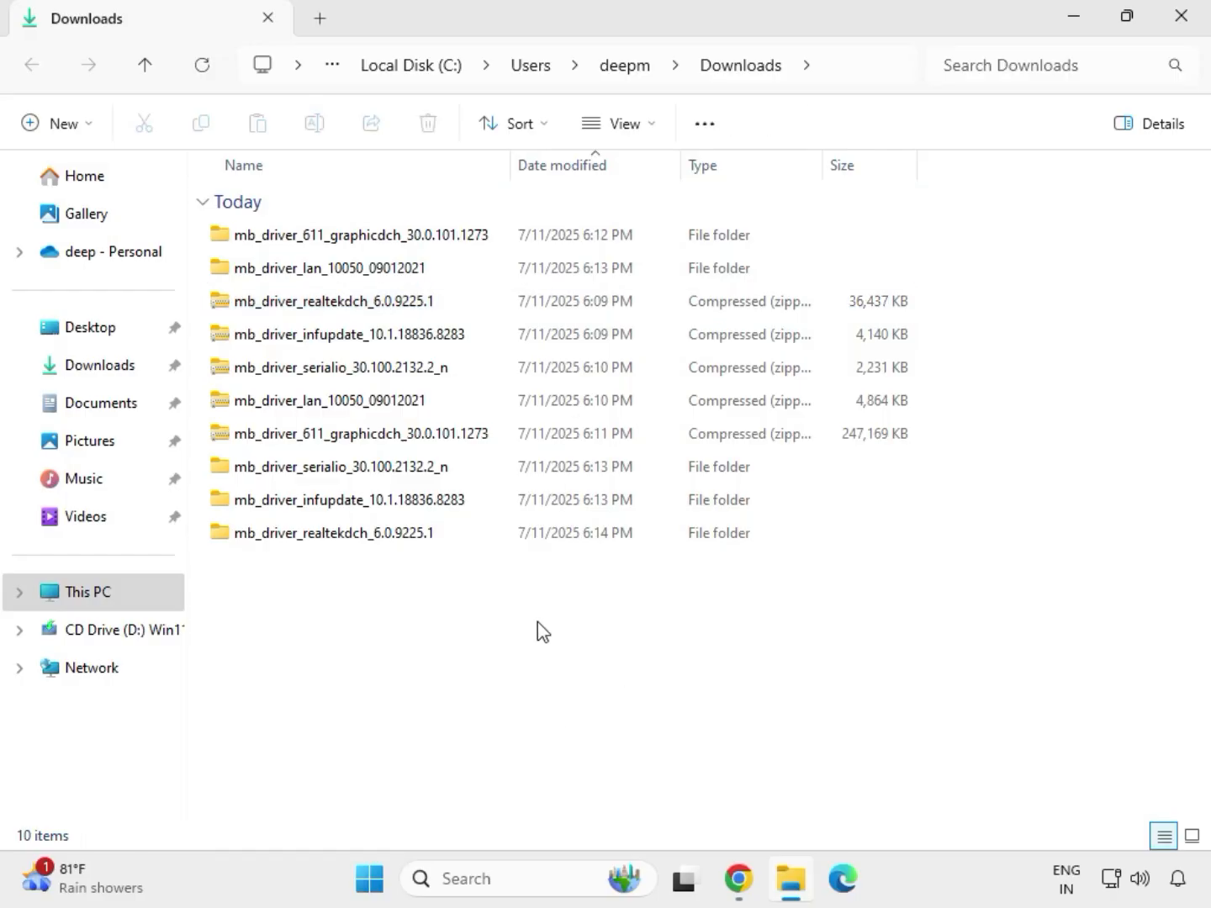
right_click(507, 618)
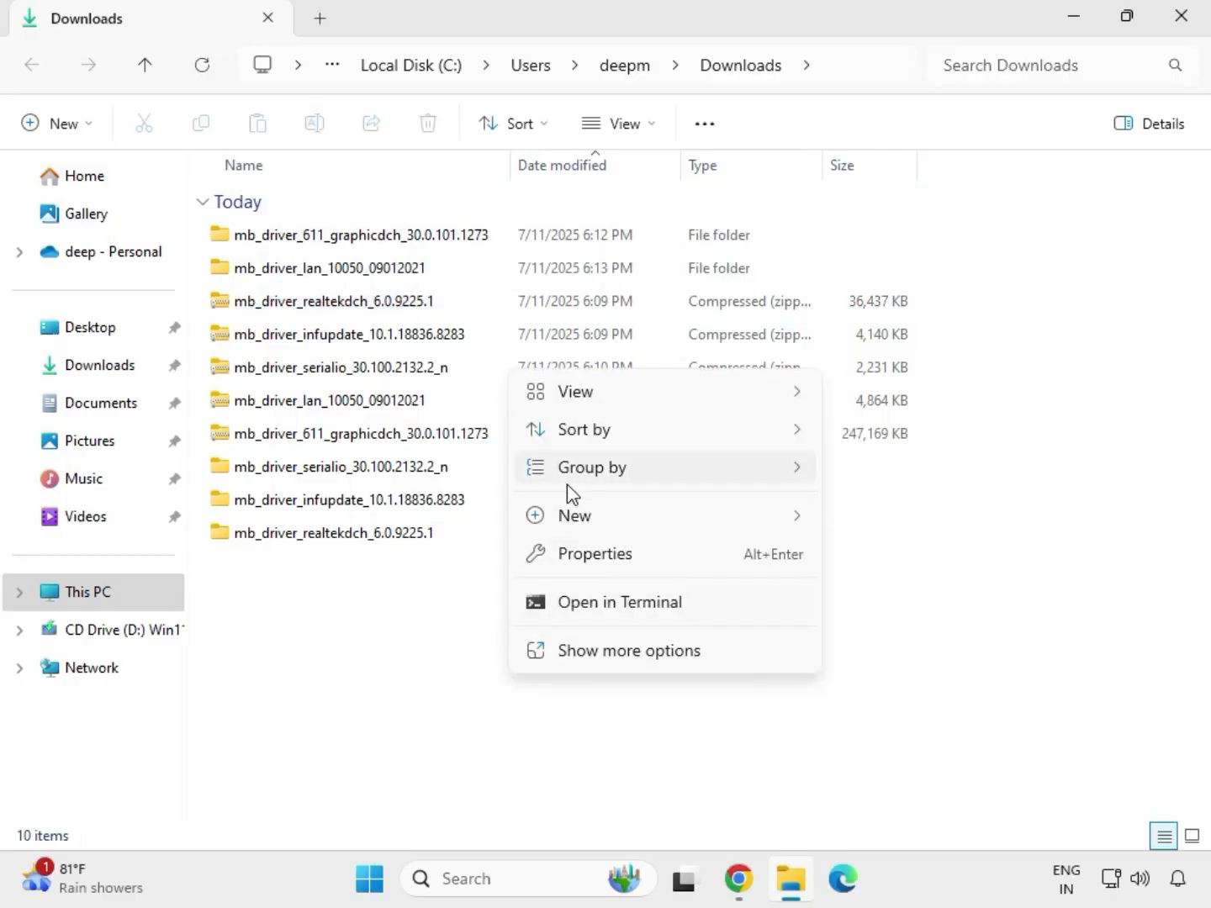
key(Escape)
right_click(480, 600)
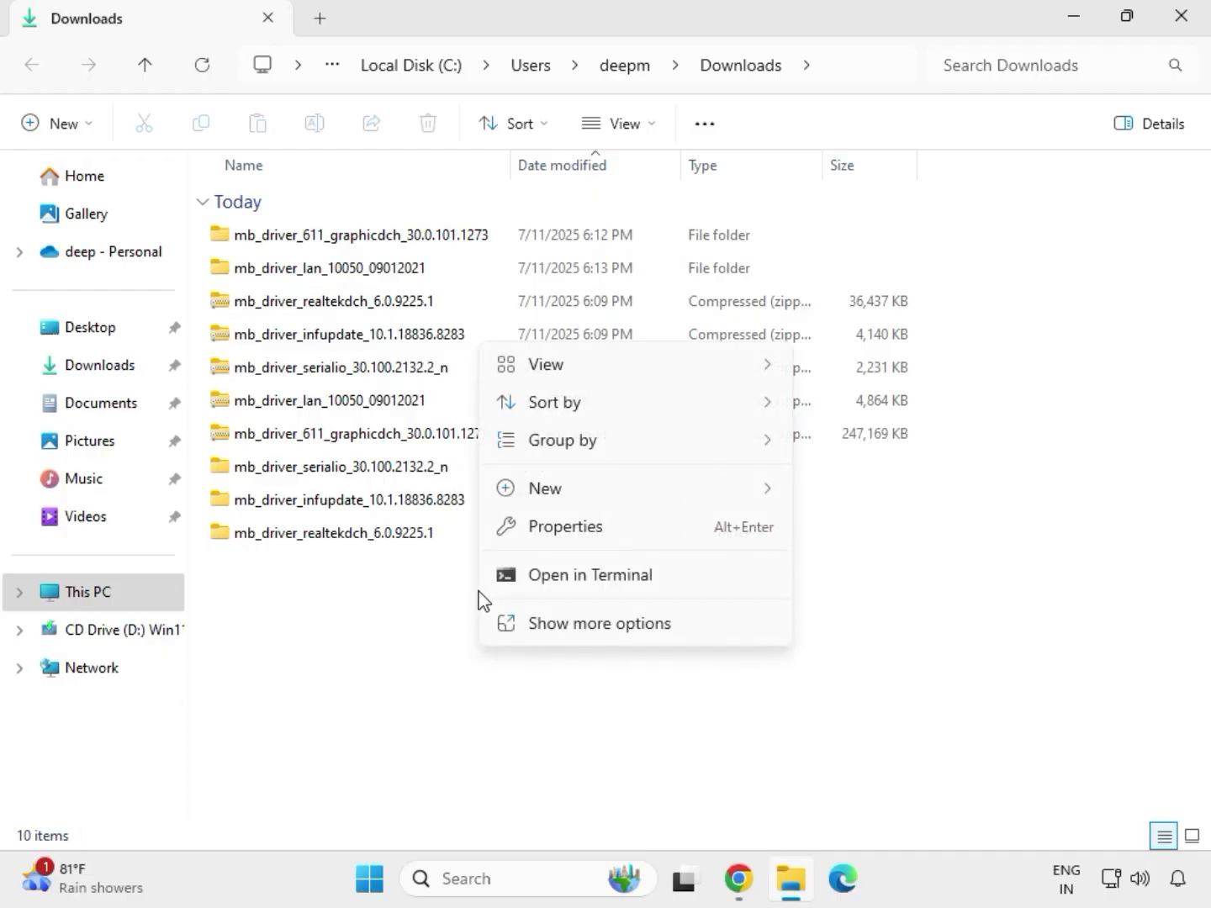
click(553, 618)
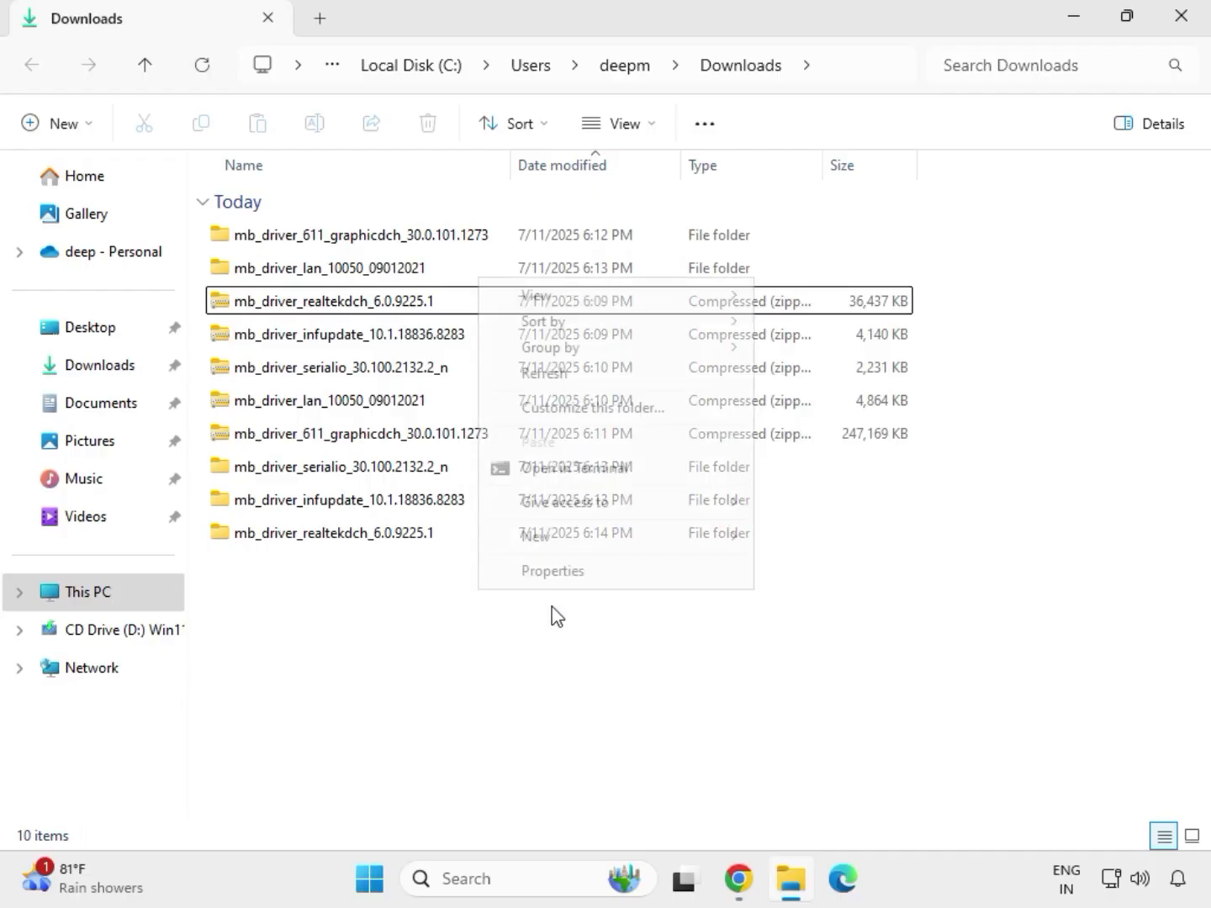
click(558, 374)
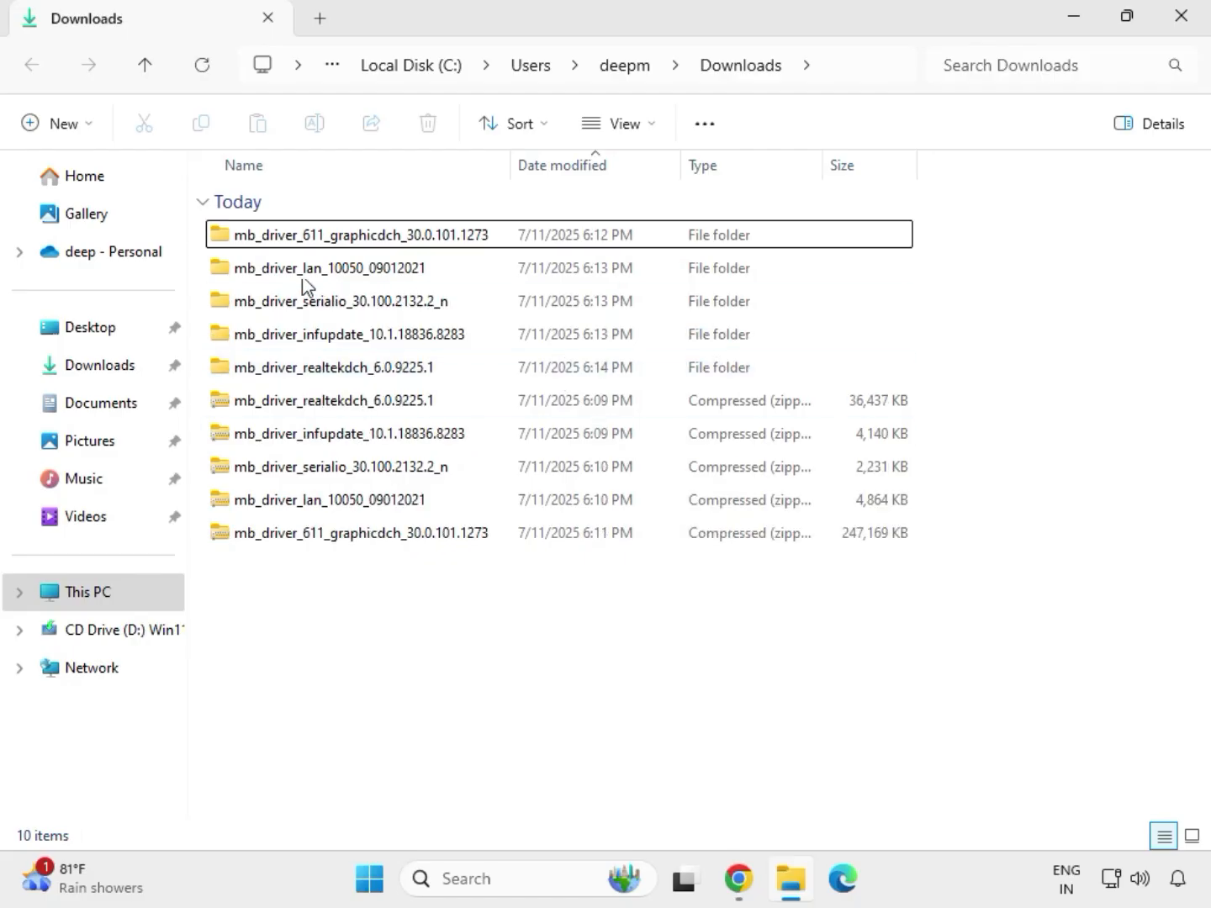
Open the extracted mb_driver_611_graphicdch_30.0.101.1273 folder and run its installer as administrator, allowing it to make changes to the device.
drag(930, 379, 601, 244)
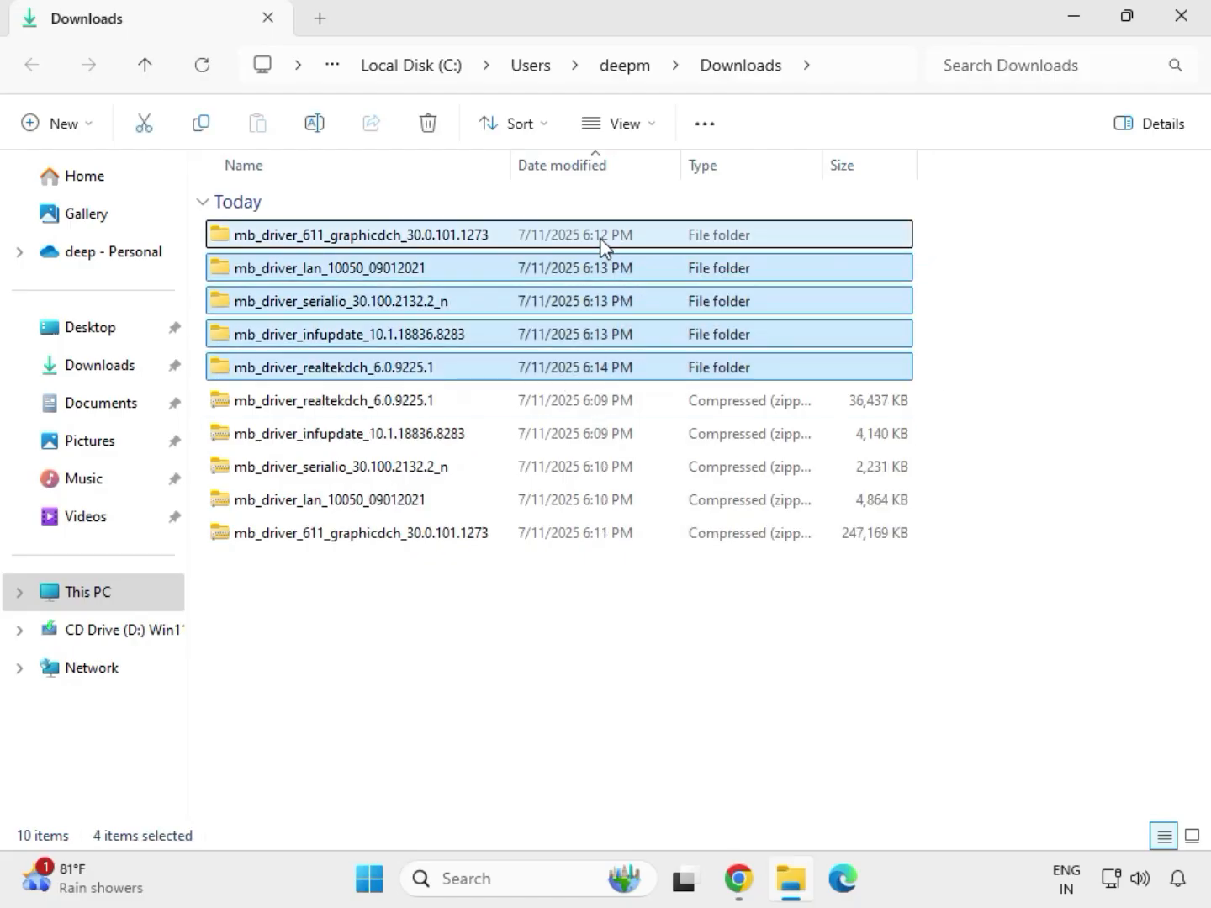
click(354, 243)
double_click(386, 243)
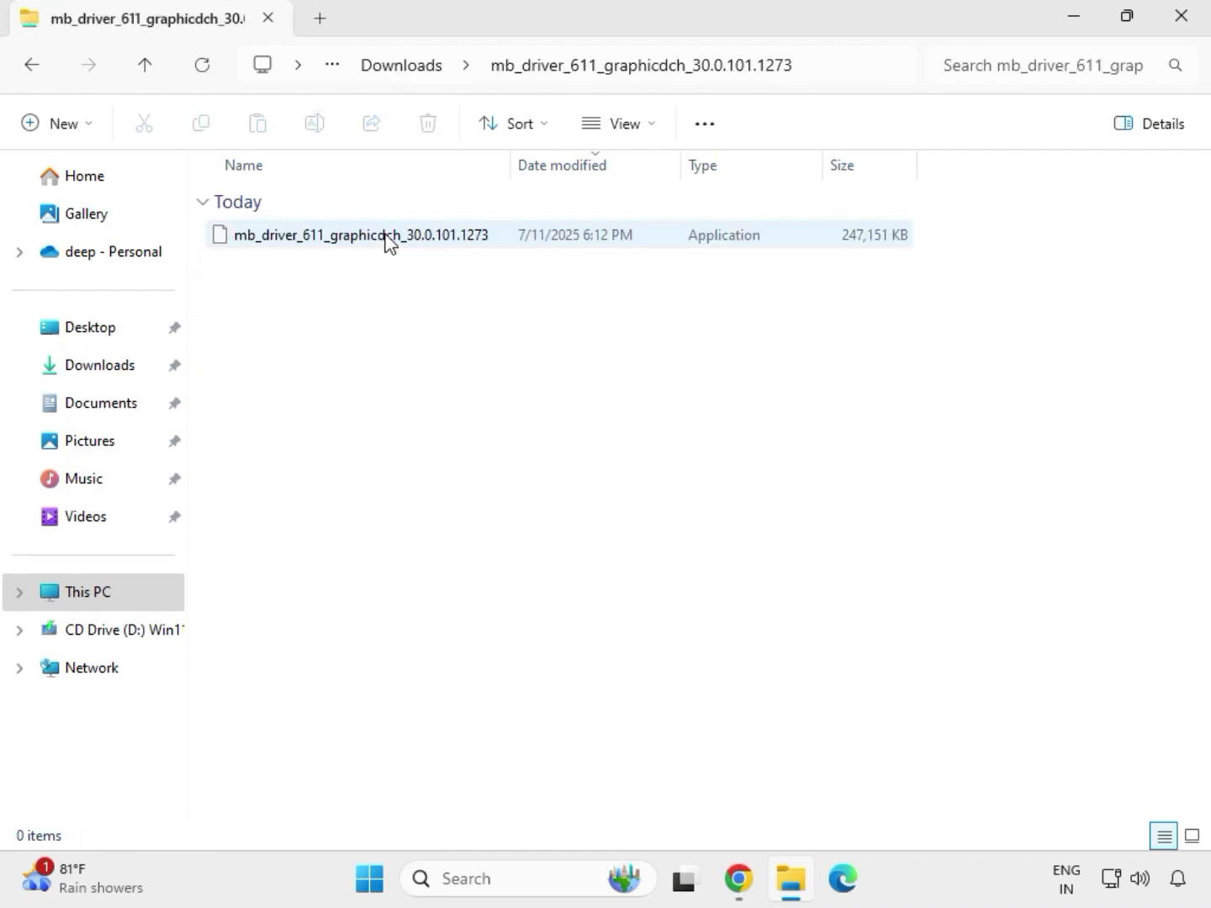
click(338, 245)
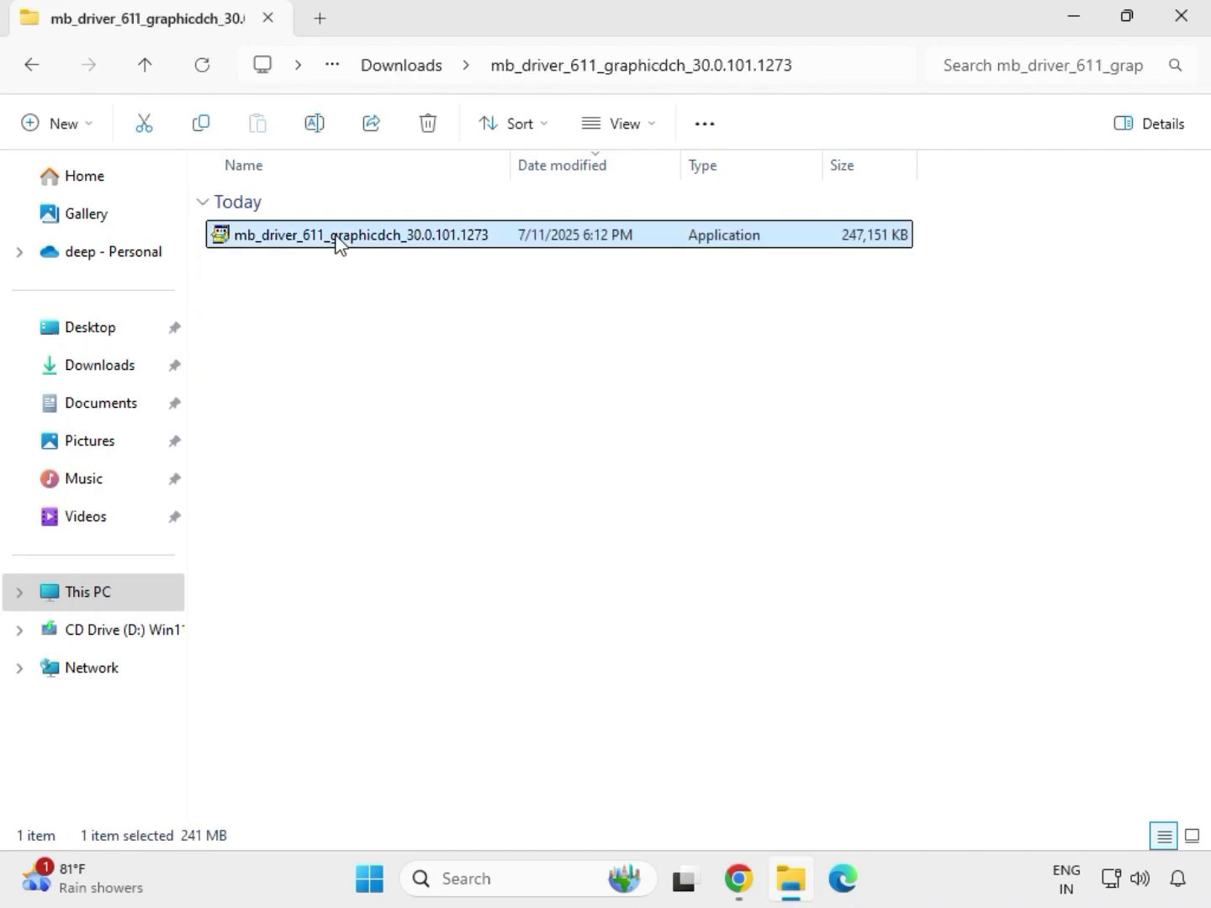
right_click(343, 246)
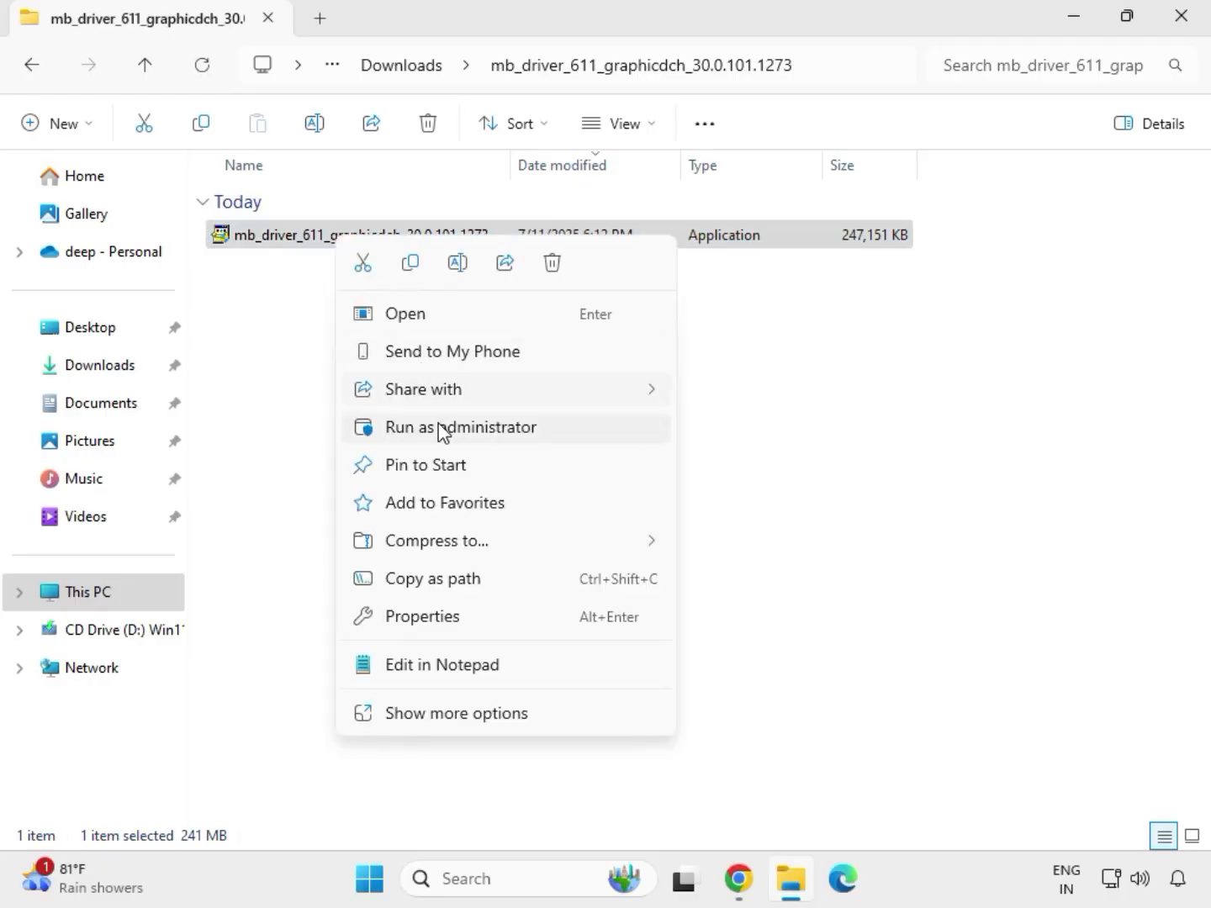
click(442, 431)
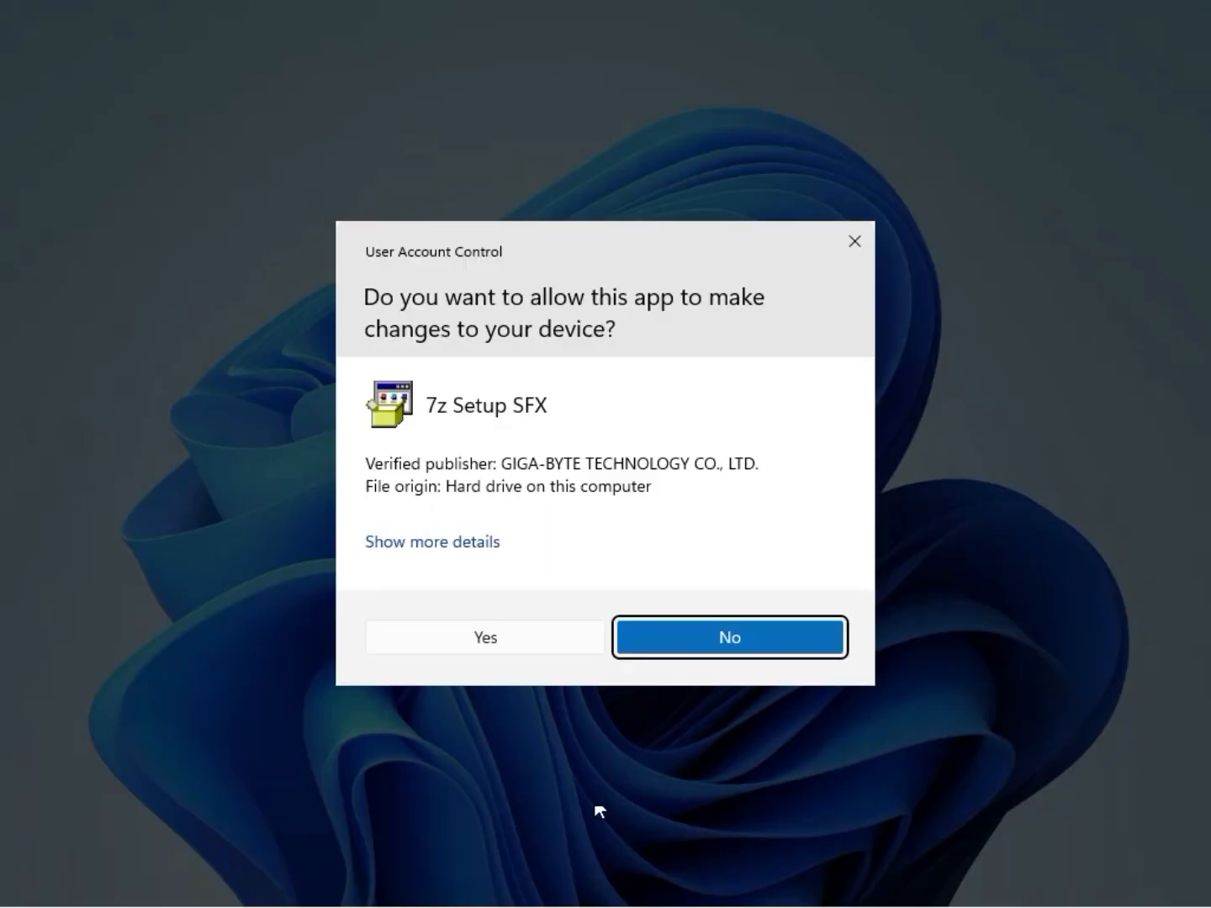
click(504, 638)
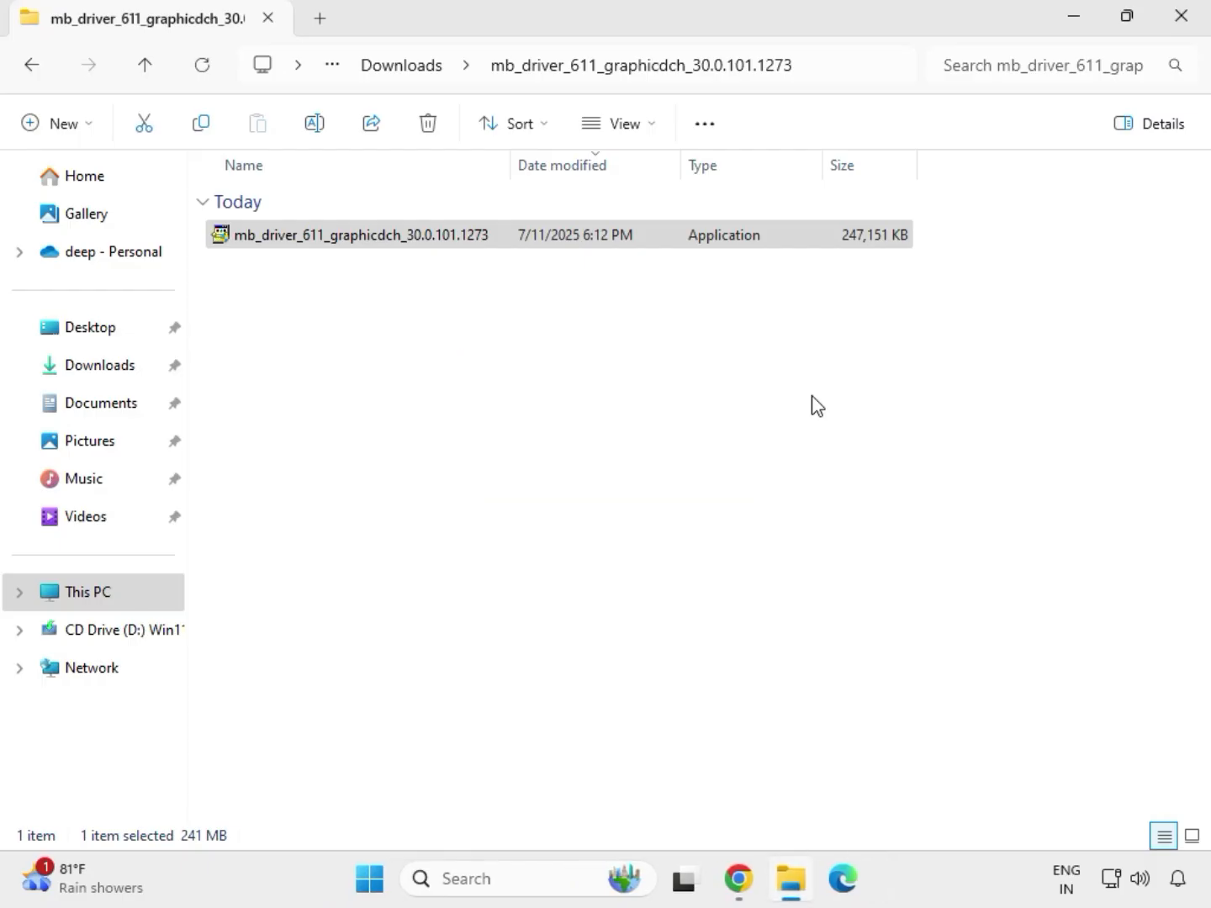
Close the graphics driver folder's window, reopen Downloads in File Explorer and select the extracted mb_driver_lan_10050_09012021 folder.
click(1185, 20)
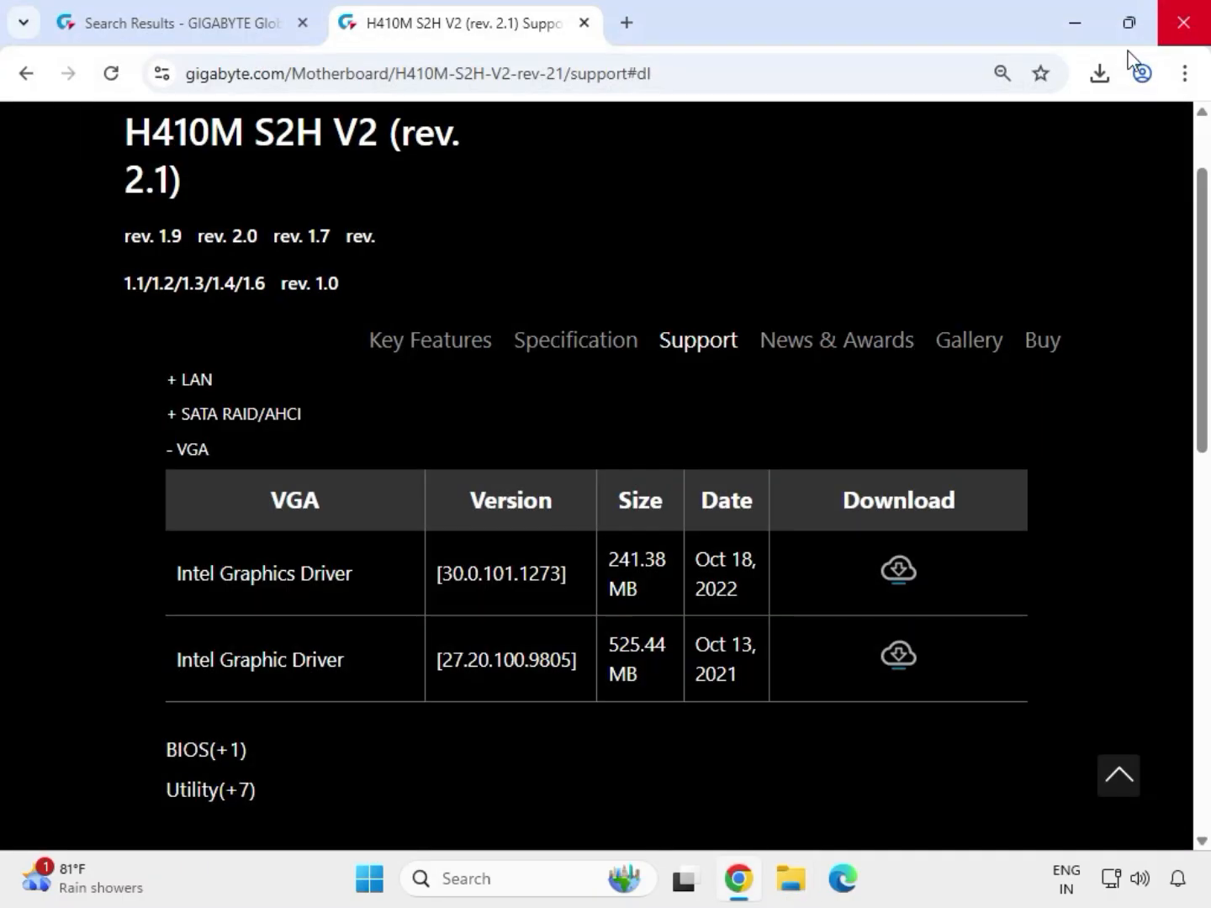
click(790, 884)
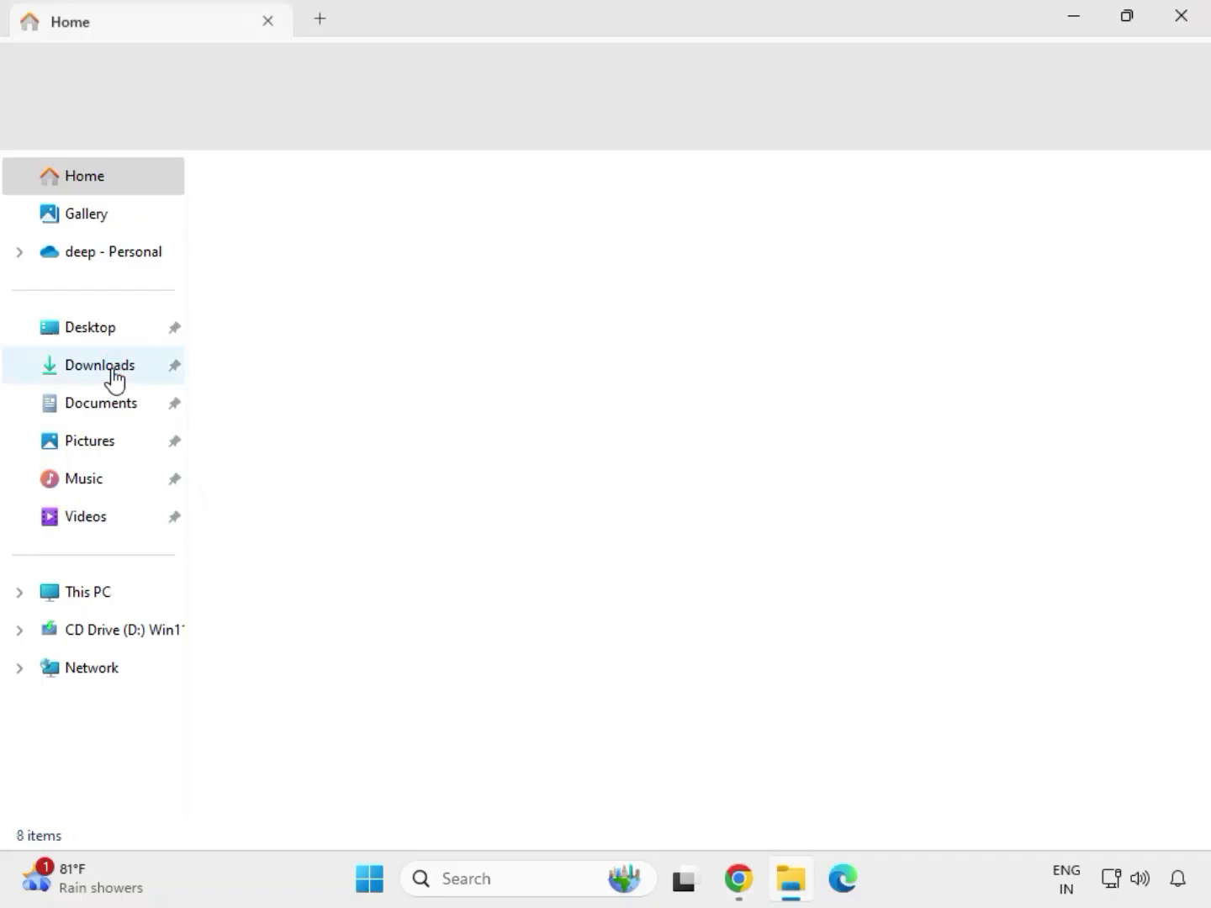
click(114, 365)
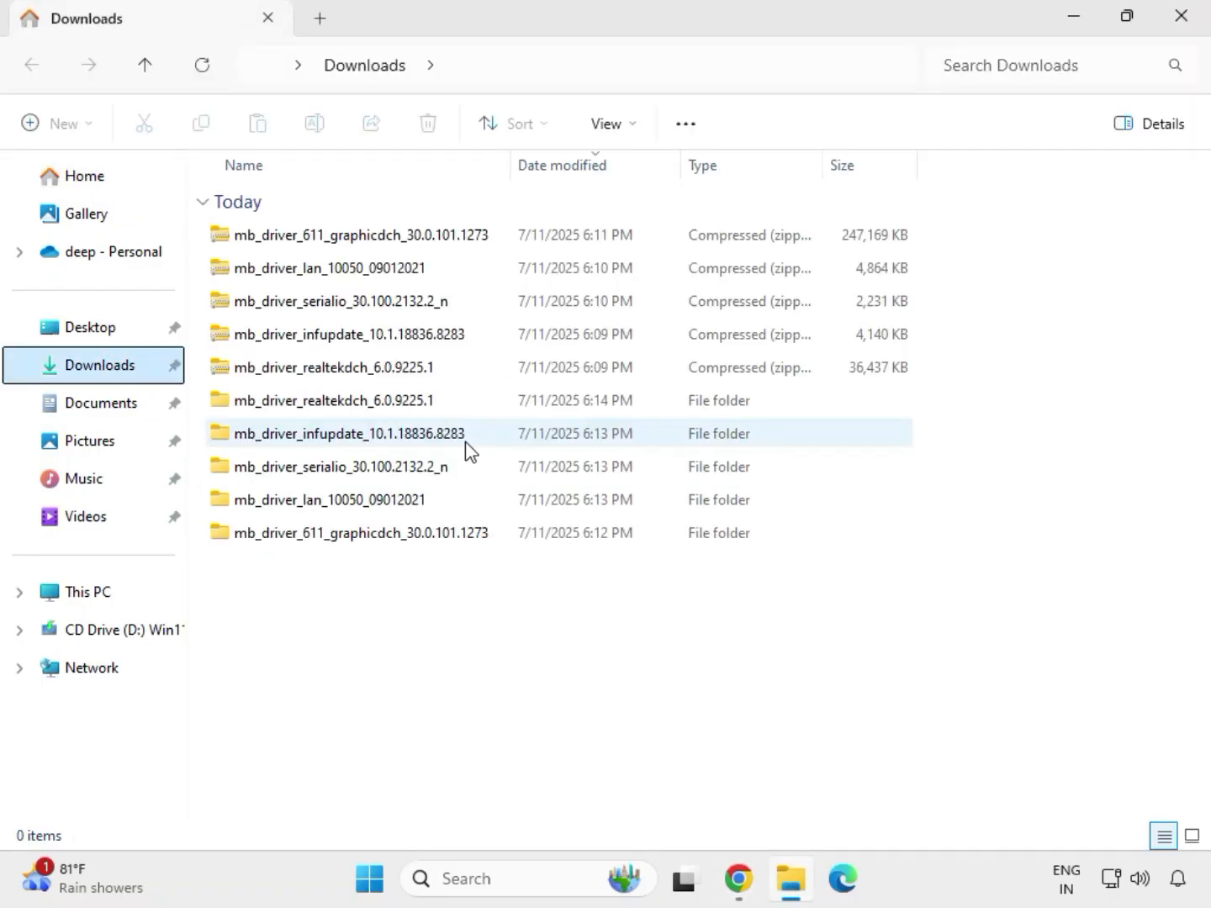
click(345, 402)
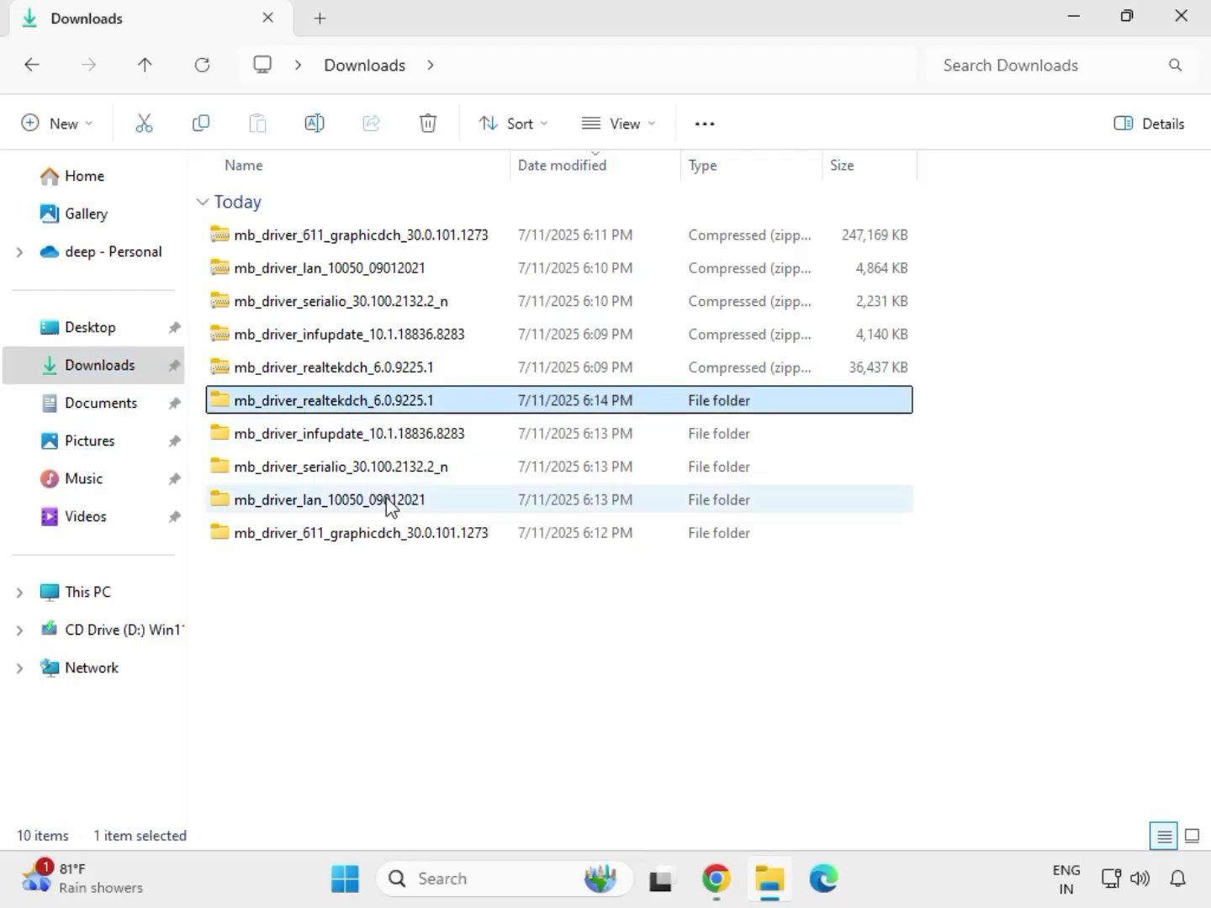
click(394, 538)
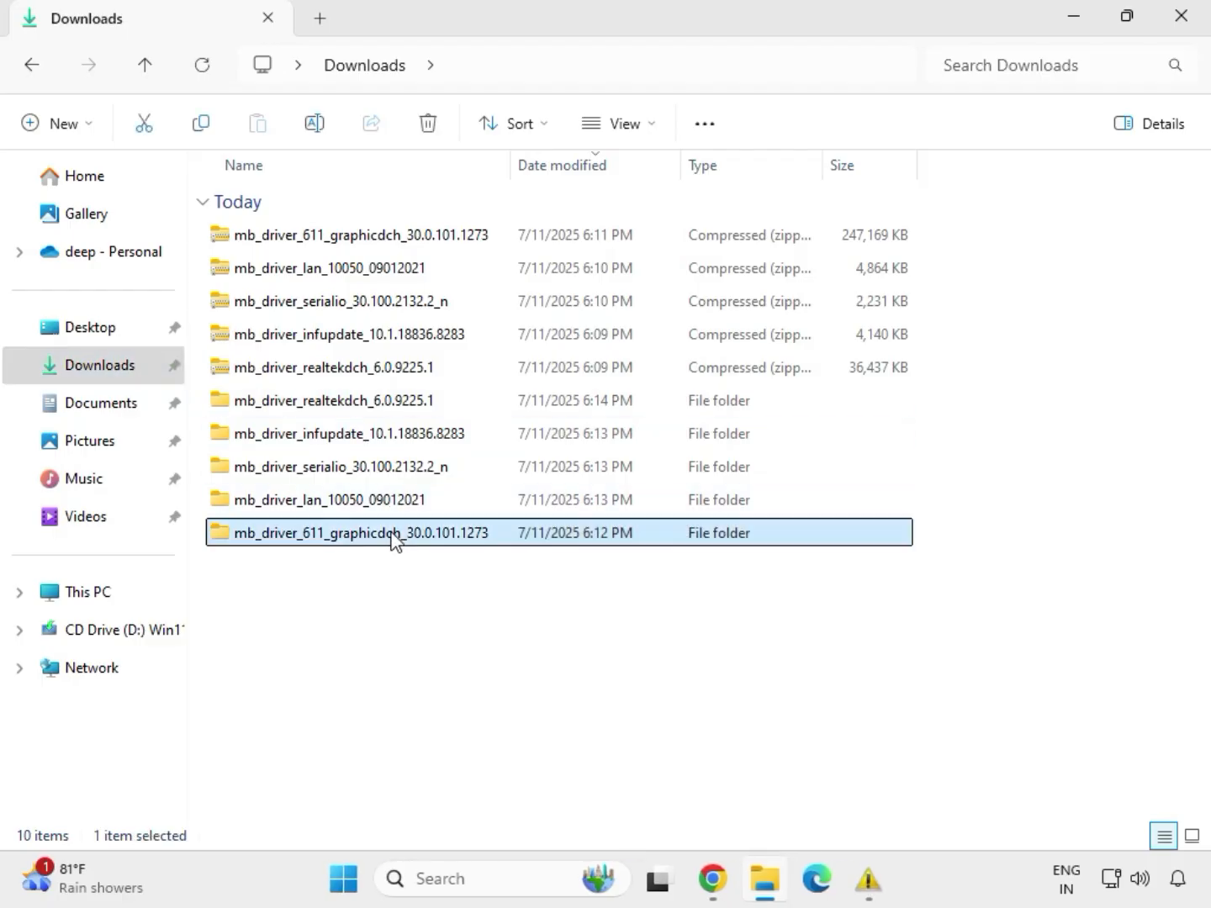
click(376, 503)
mouse_move(866, 878)
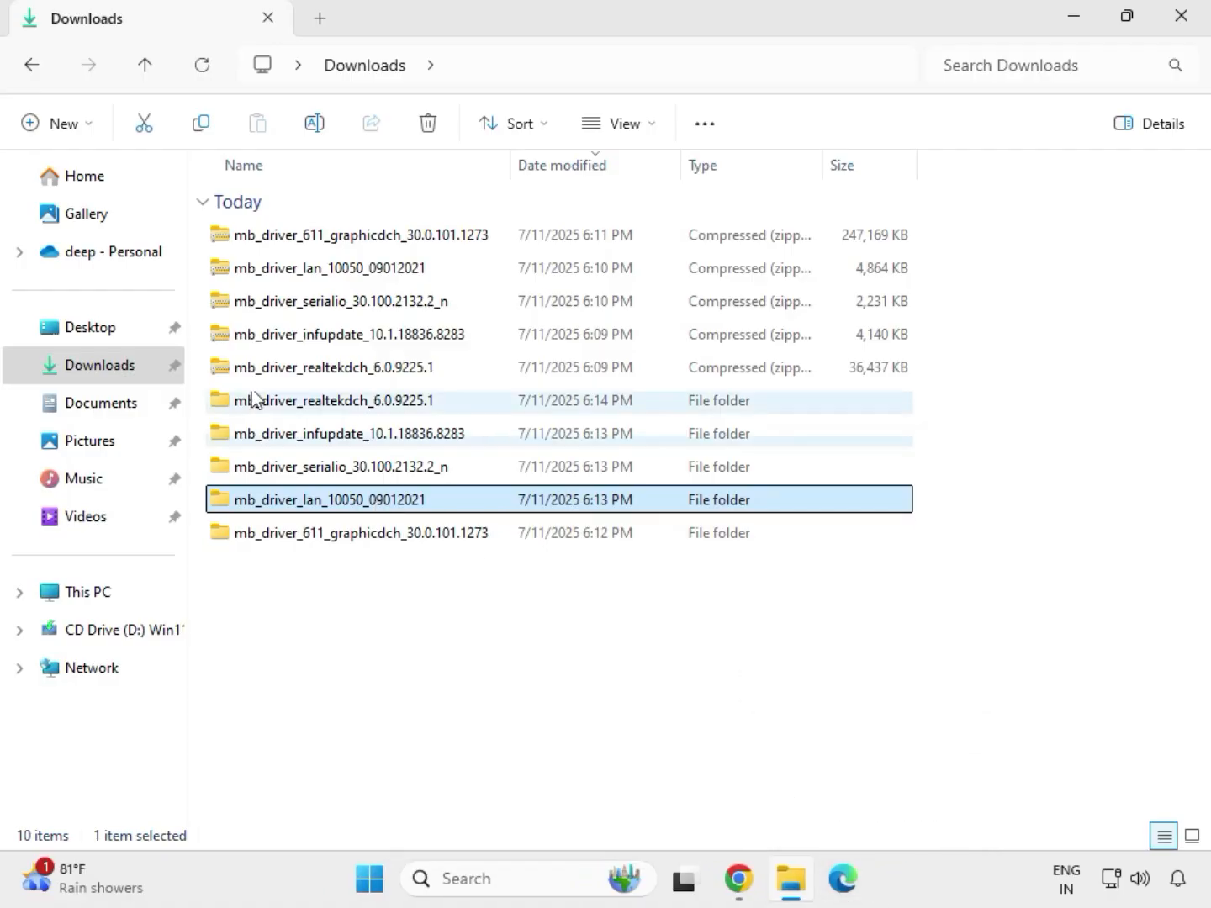
Run the Install_Win10_10050_09012021 installer from the extracted LAN driver folder and allow it to make changes to the device.
double_click(378, 504)
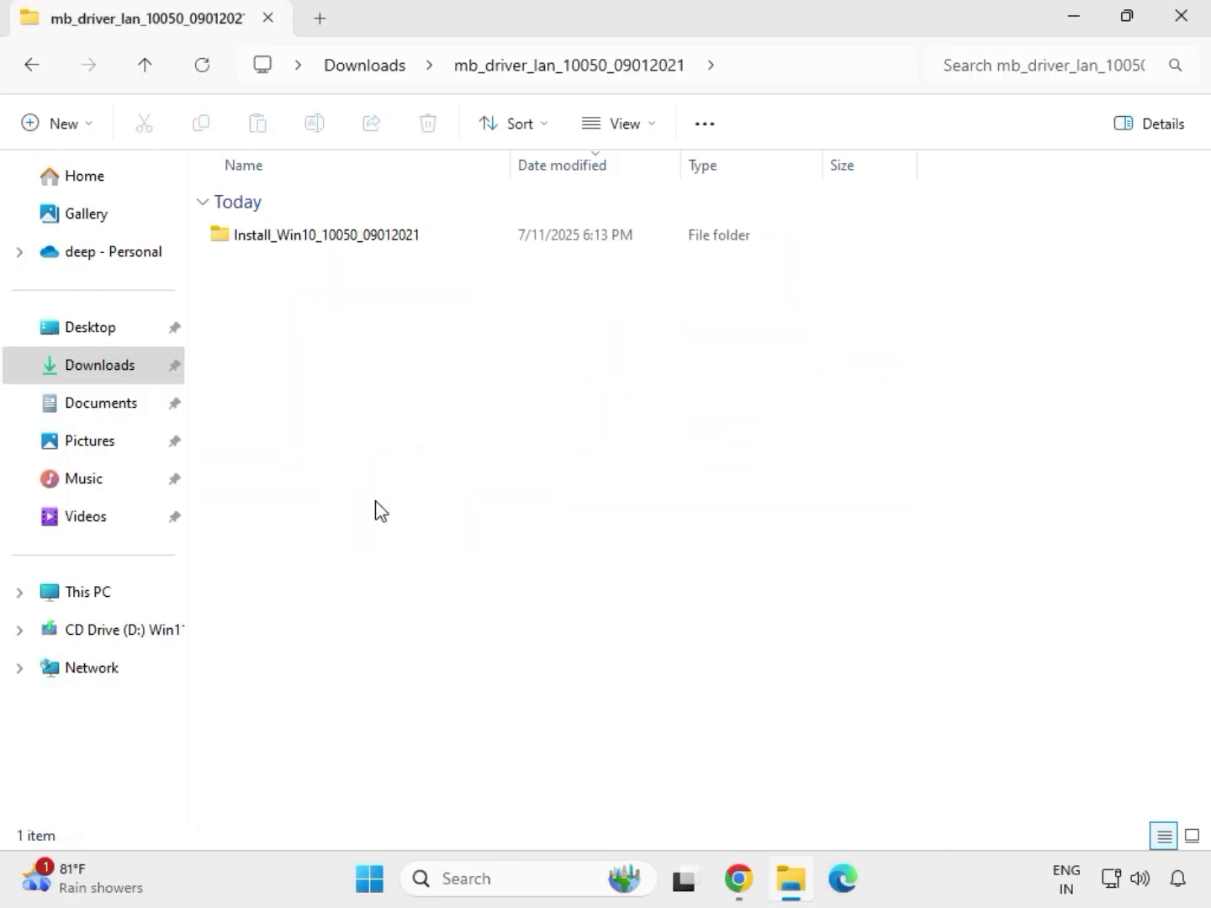
double_click(303, 244)
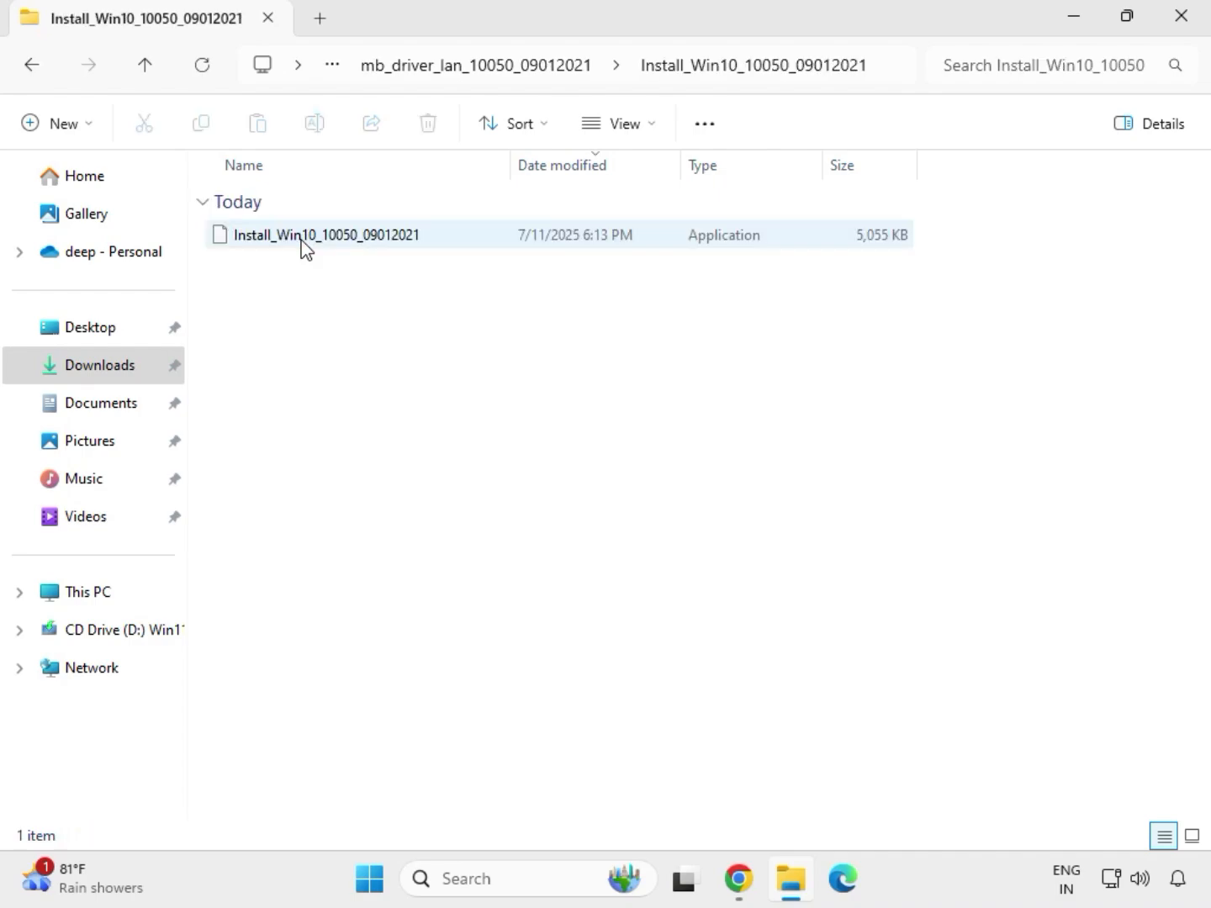
double_click(303, 240)
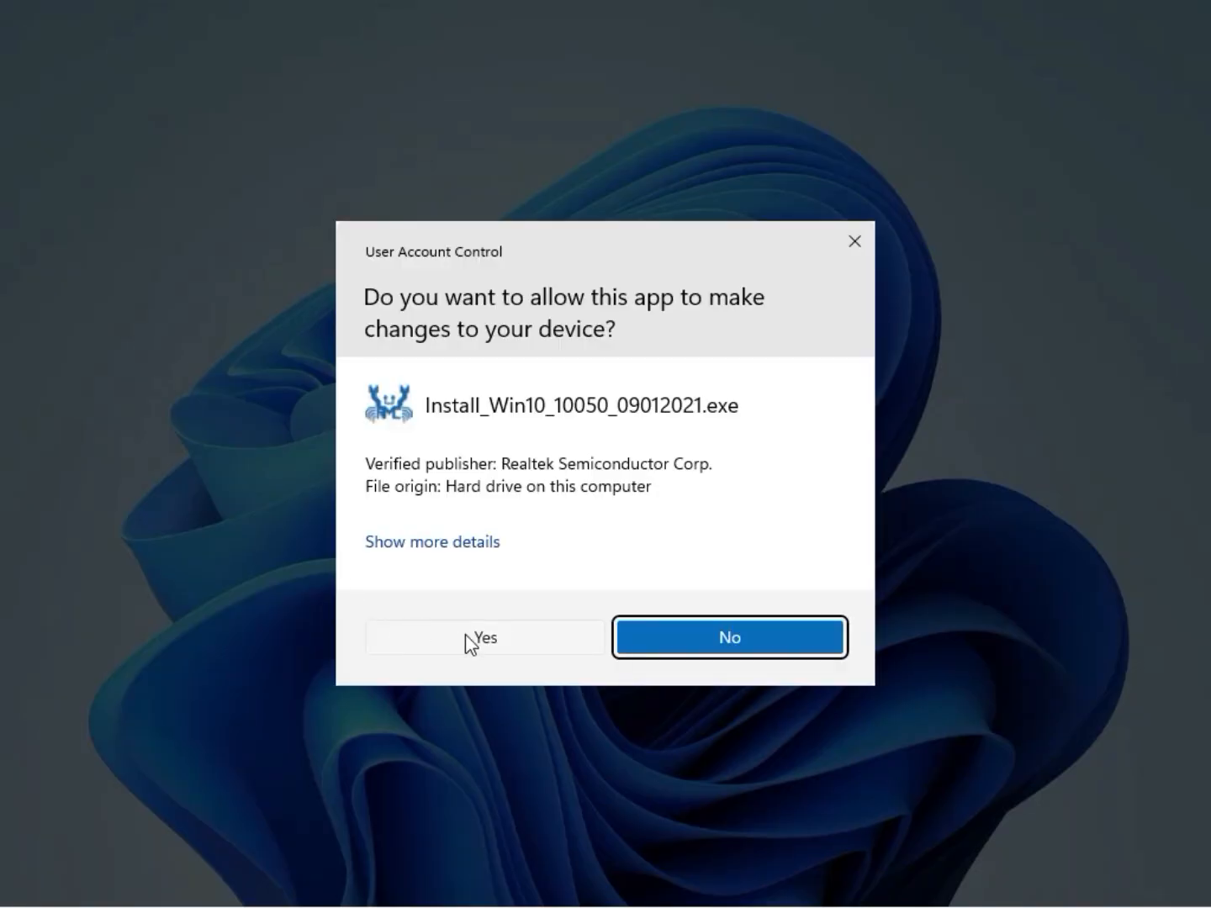
click(467, 643)
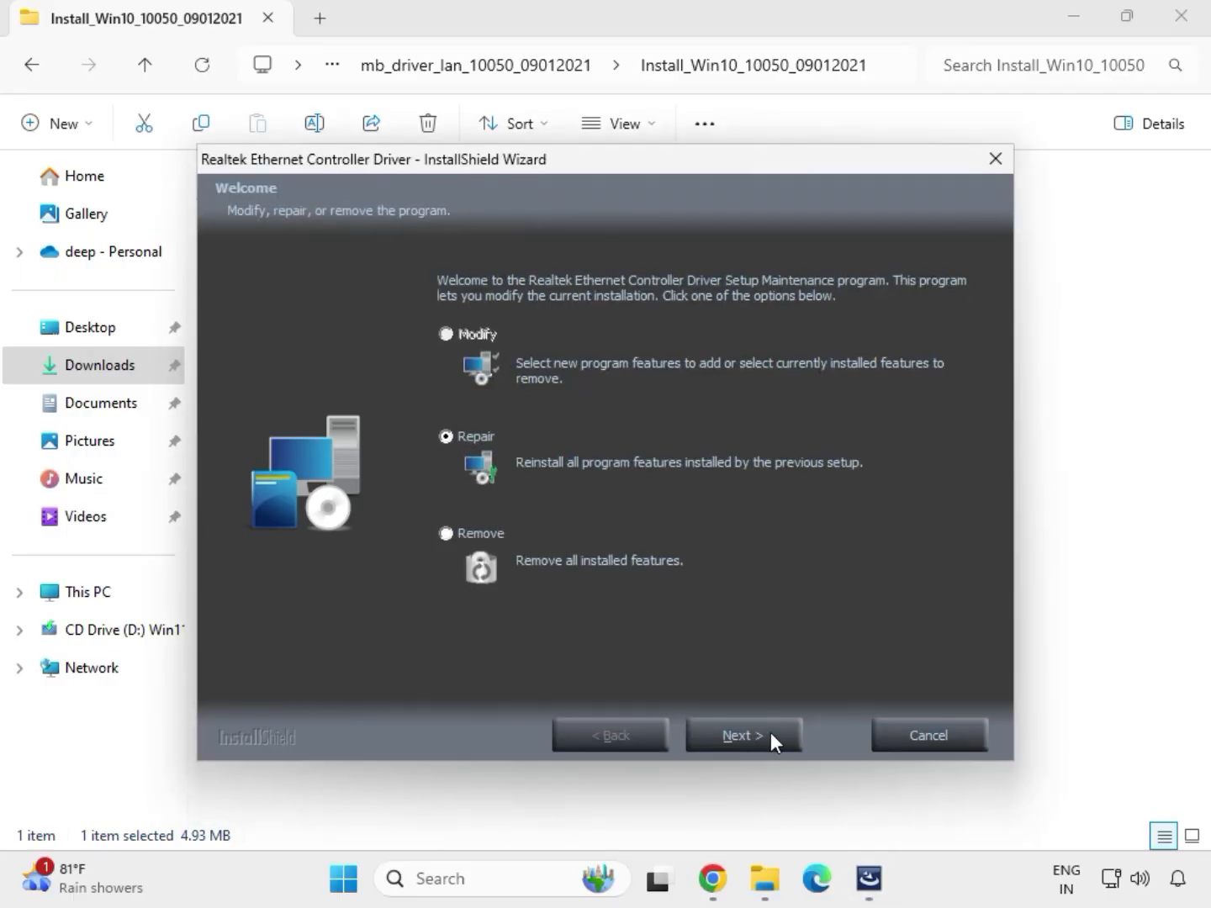
Repair the Realtek Ethernet Controller Driver installation, finish the wizard and return to the Downloads folder.
click(771, 734)
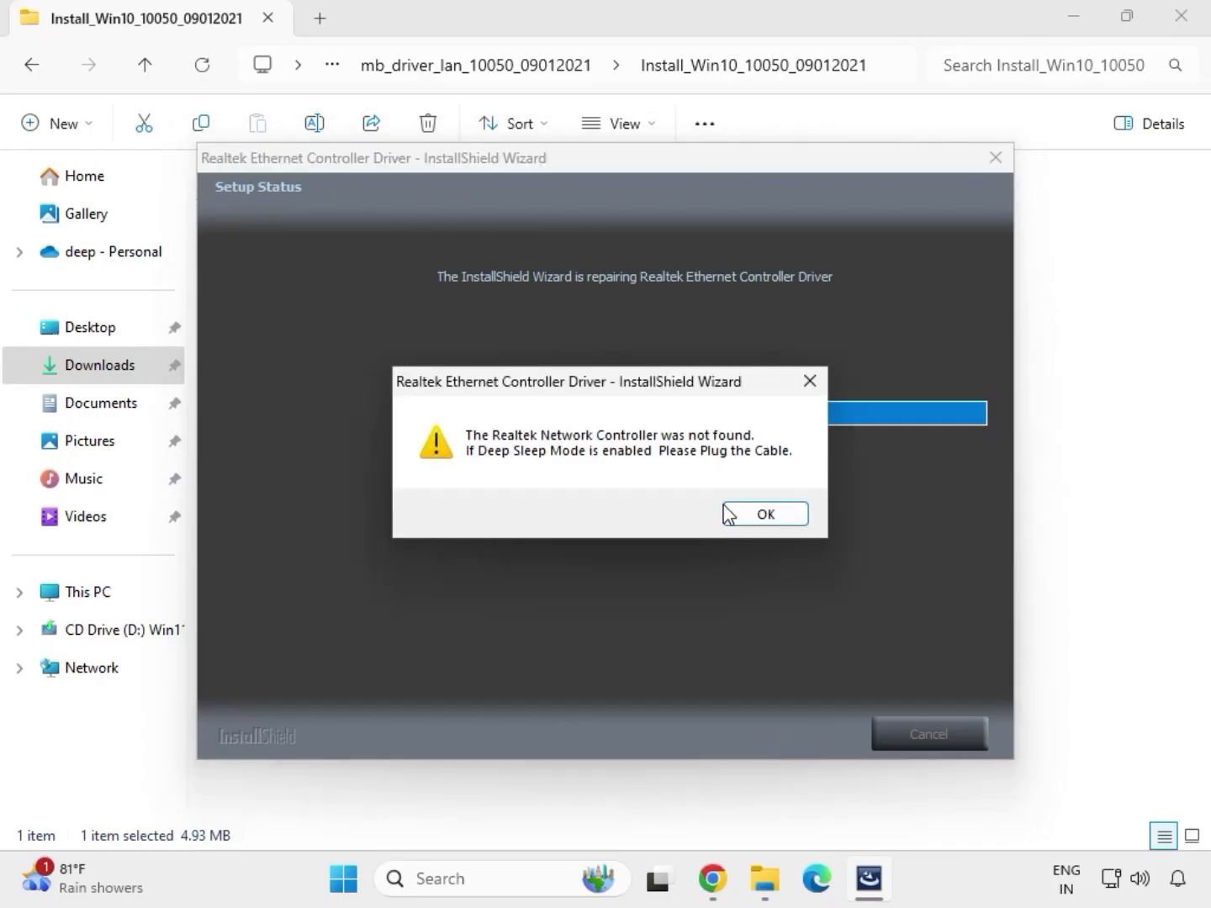
click(740, 511)
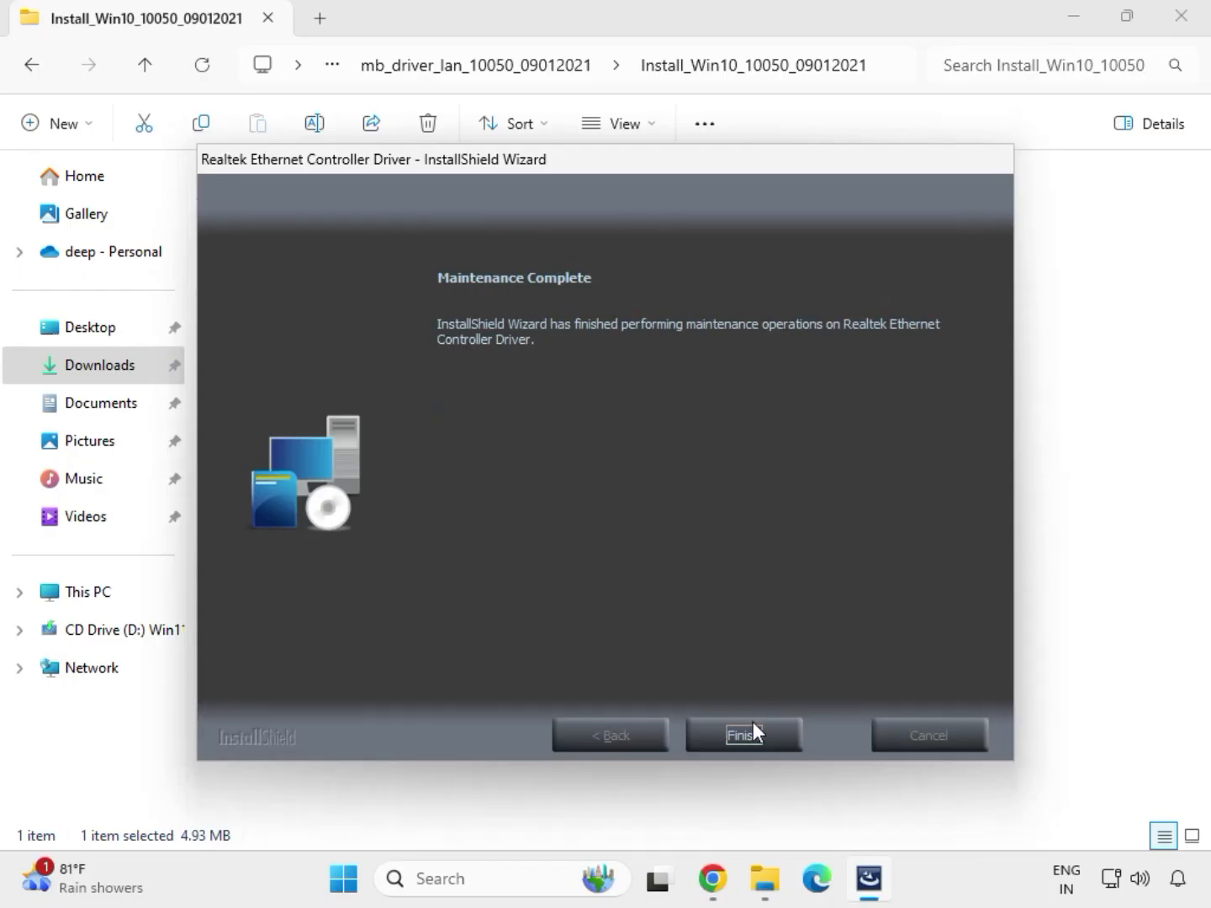
click(752, 729)
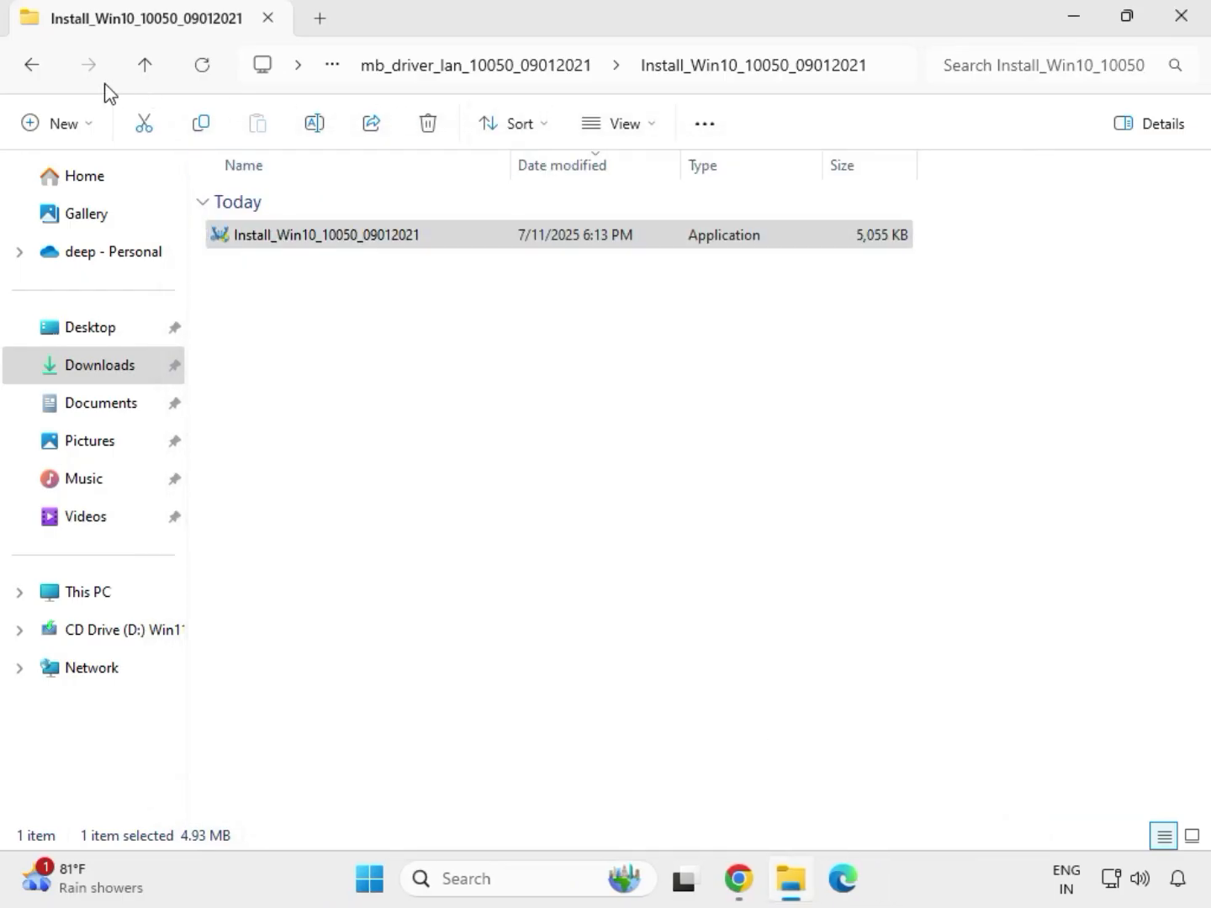
click(34, 67)
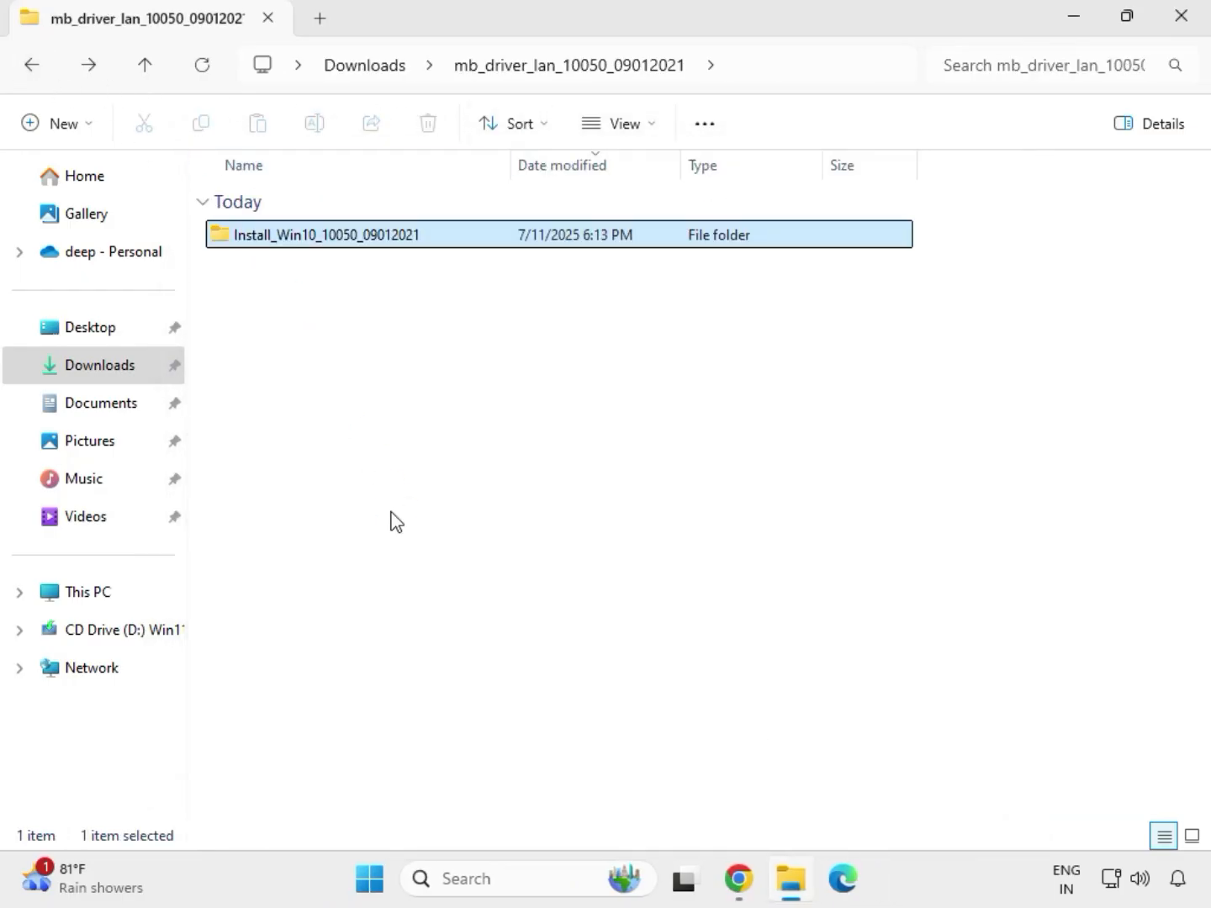
click(31, 67)
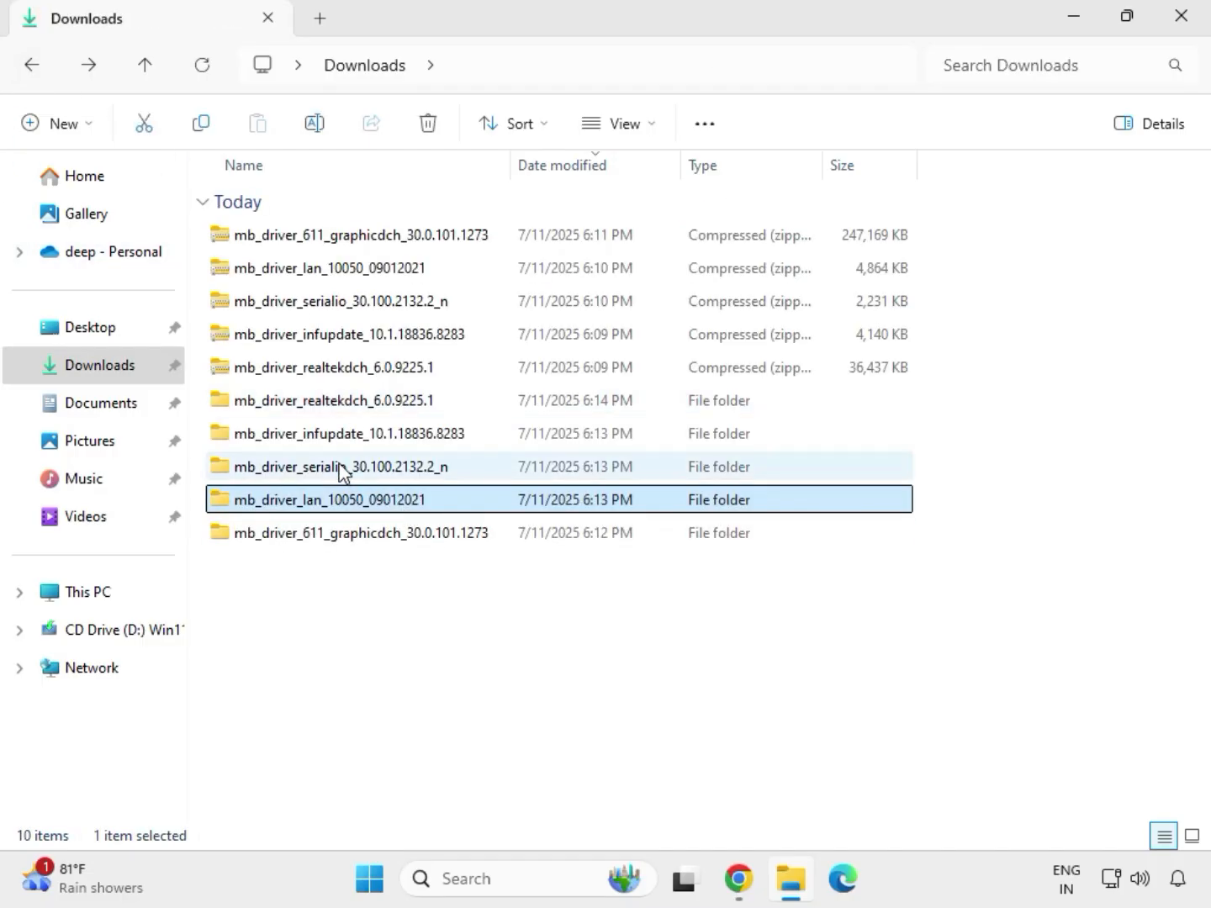
Try to install Intel Serial IO by running SetupSerialIO as administrator from the extracted mb_driver_serialio_30.100.2132.2_n folder, and return to Downloads.
double_click(340, 472)
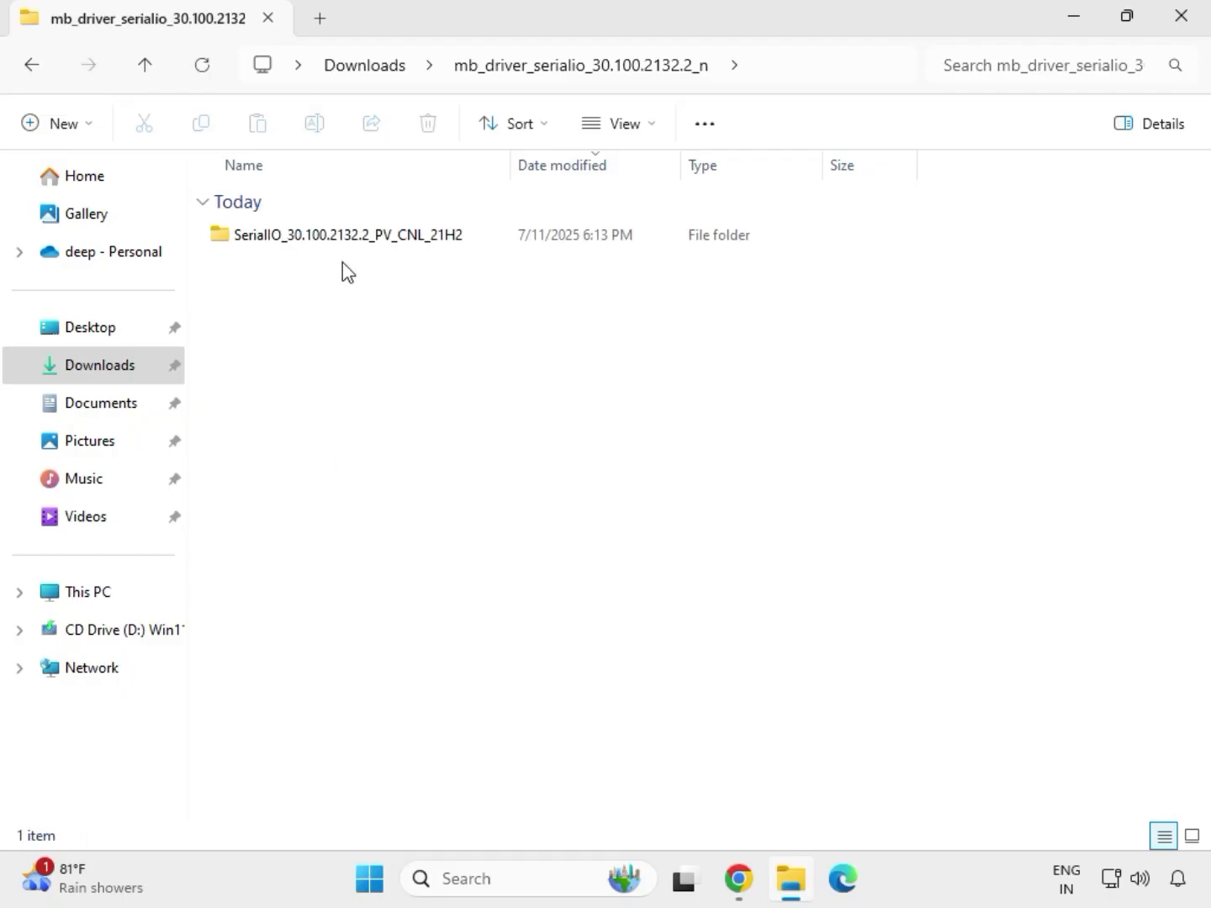
double_click(358, 235)
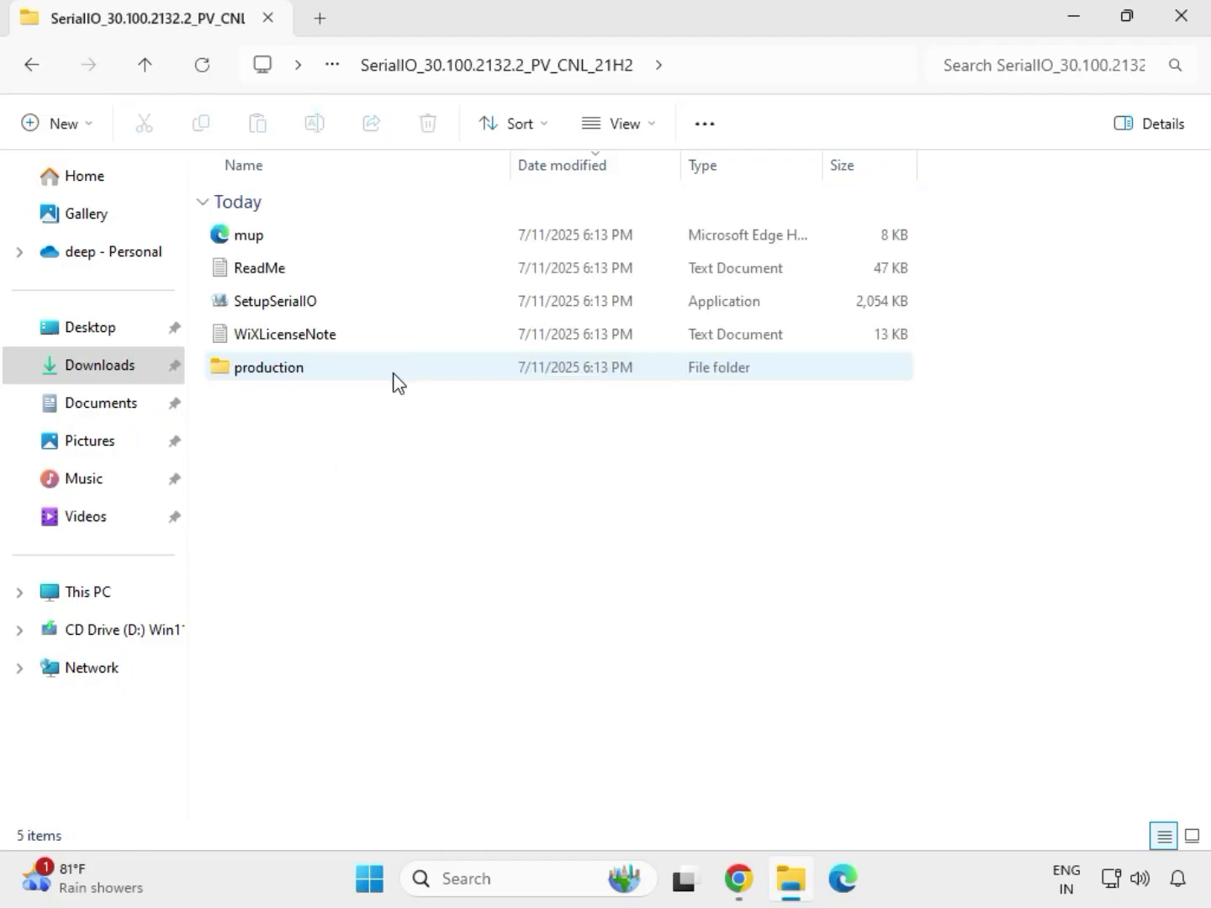
click(304, 311)
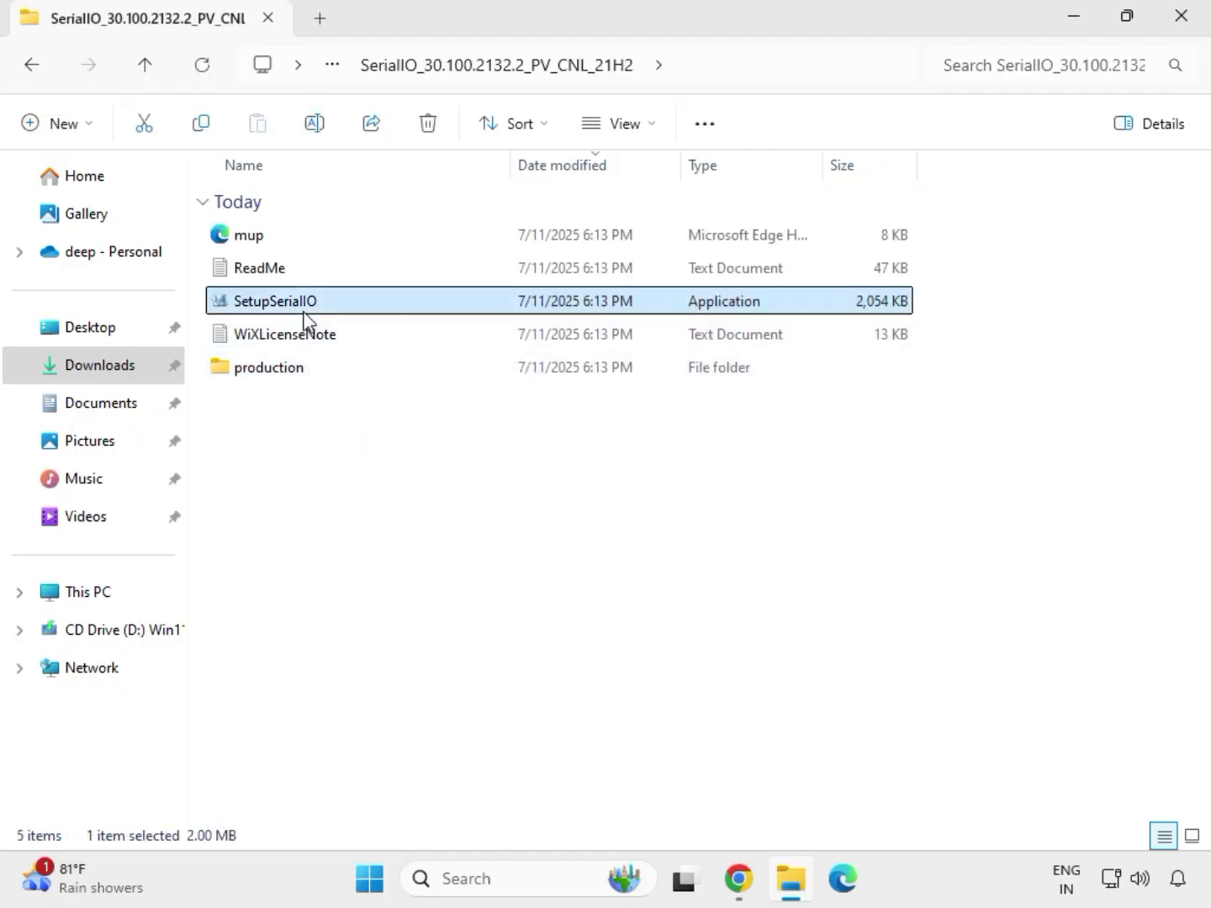
right_click(304, 308)
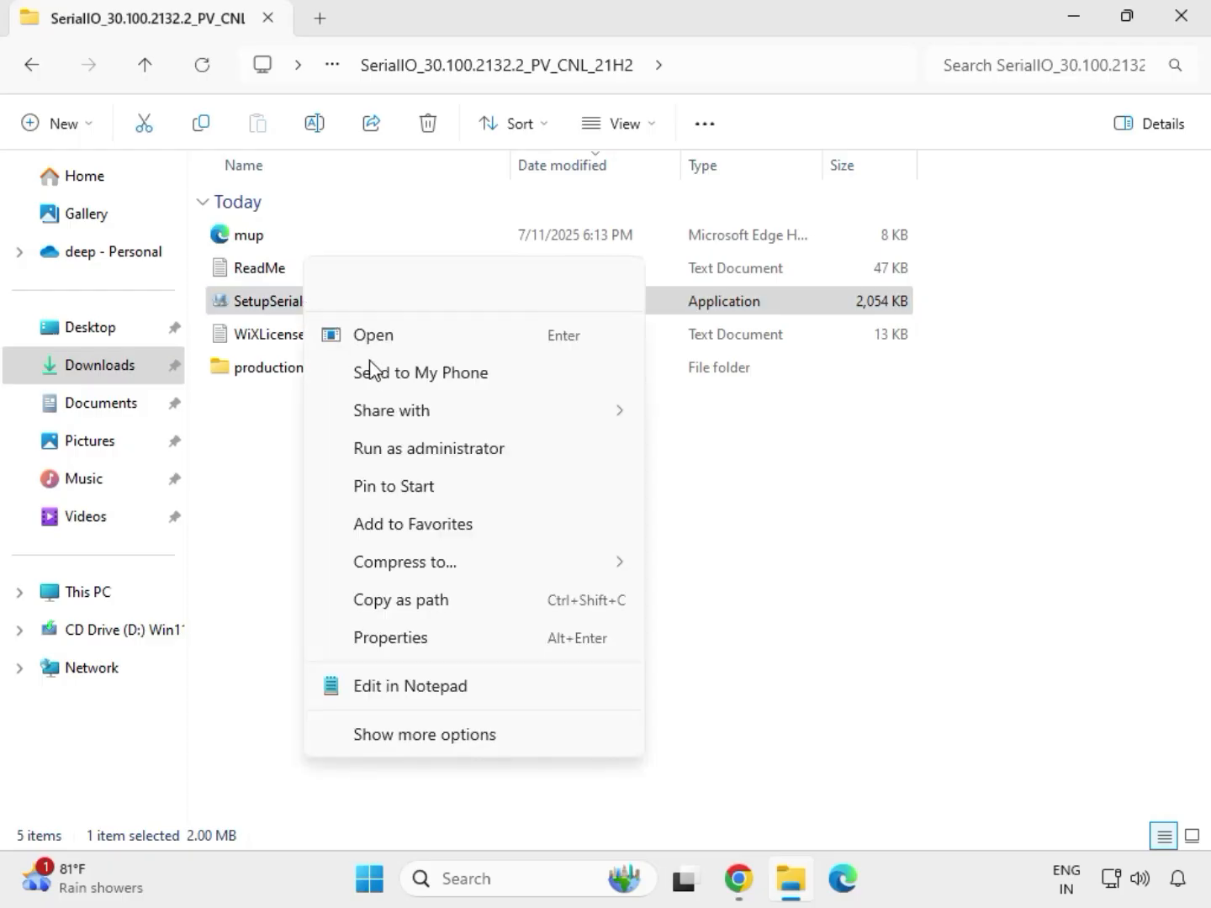
click(417, 450)
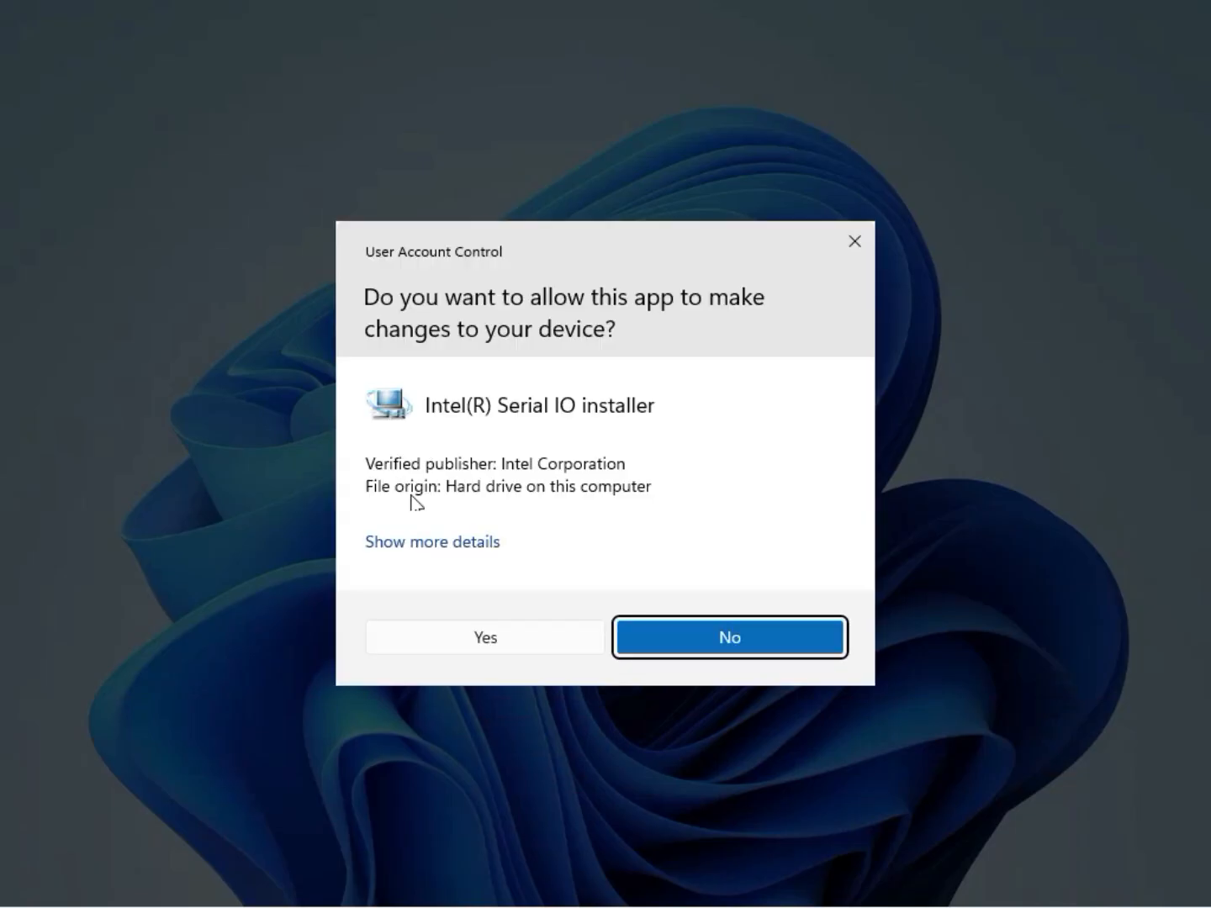
click(478, 638)
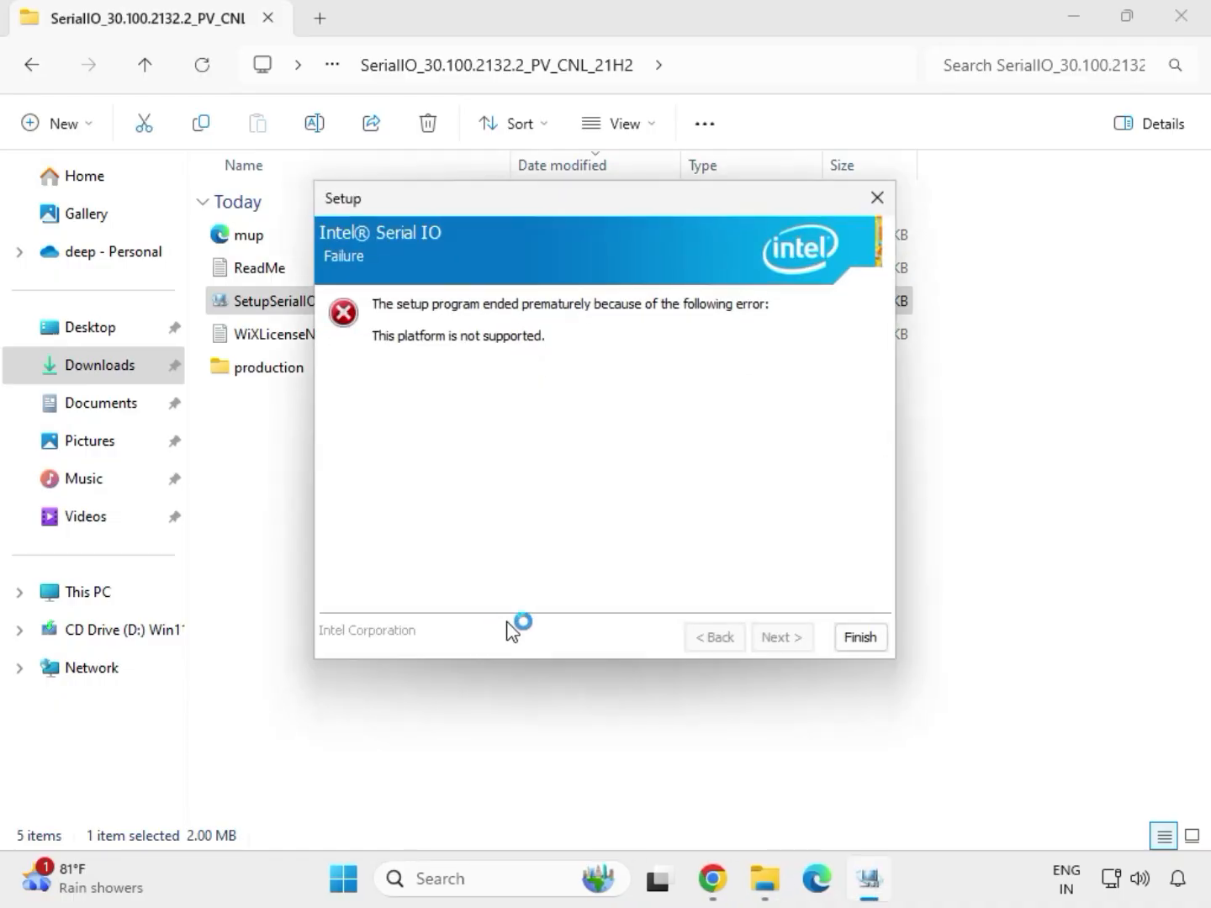
click(859, 638)
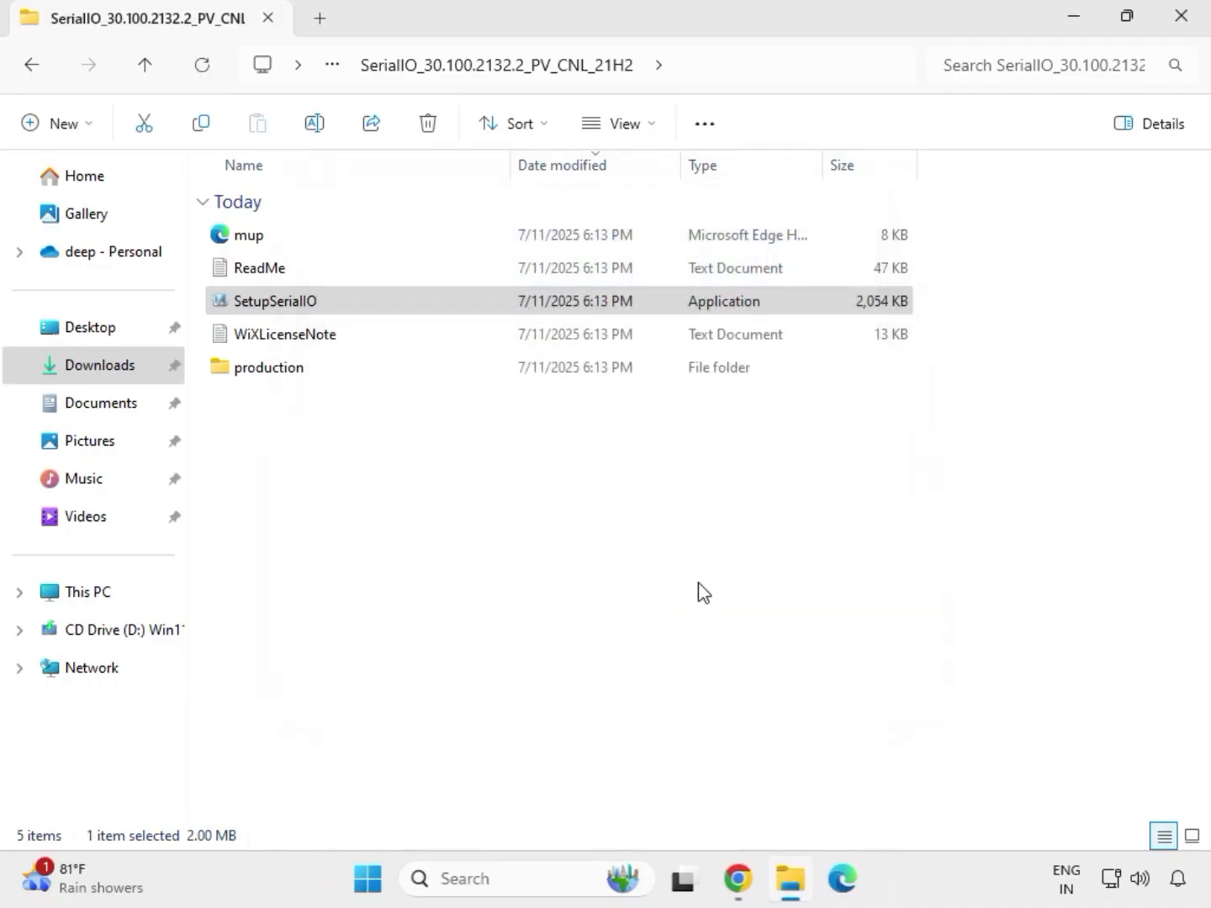
click(38, 72)
click(38, 72)
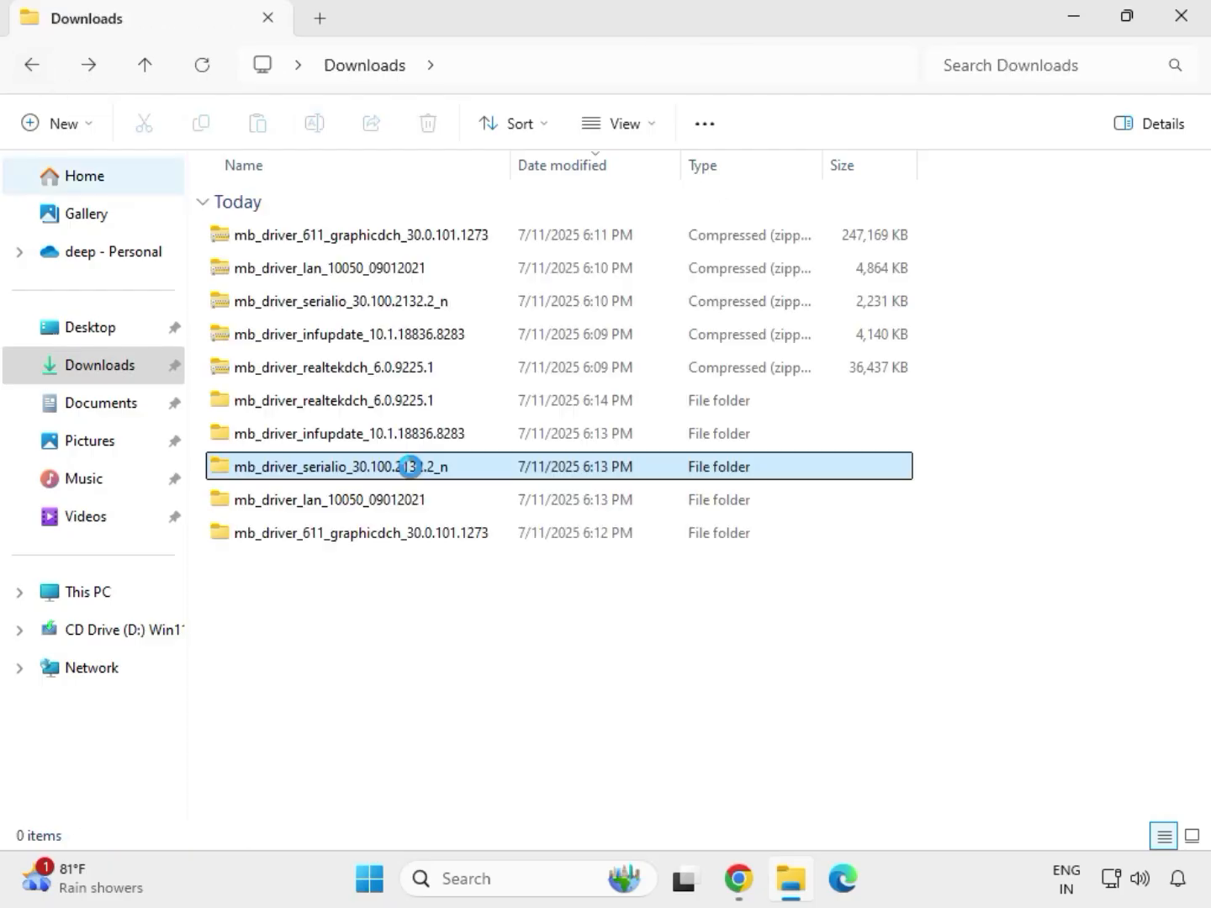
Run SetupChipset as administrator from the extracted mb_driver_infupdate_10.1.18836.8283 folder and allow it to make changes to the device.
click(316, 436)
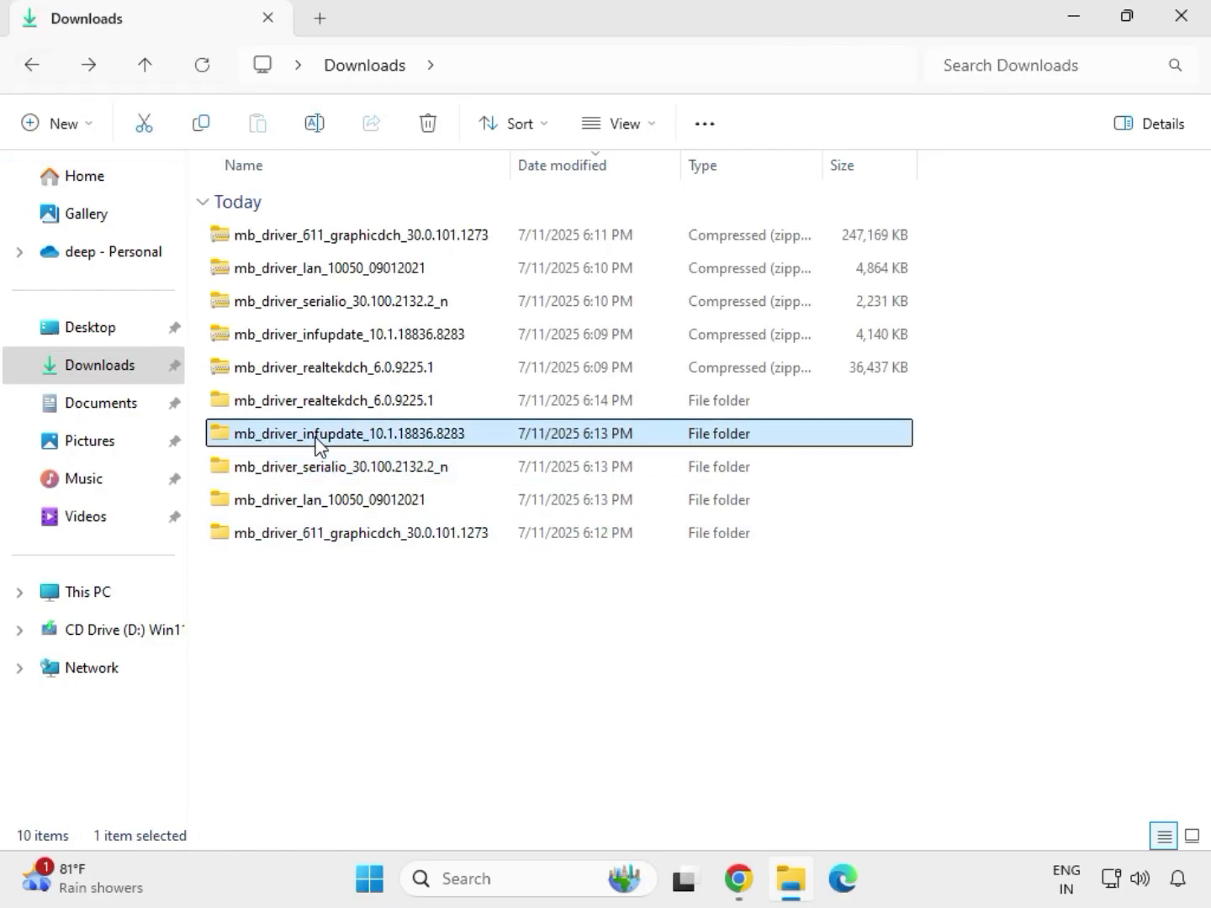
double_click(315, 435)
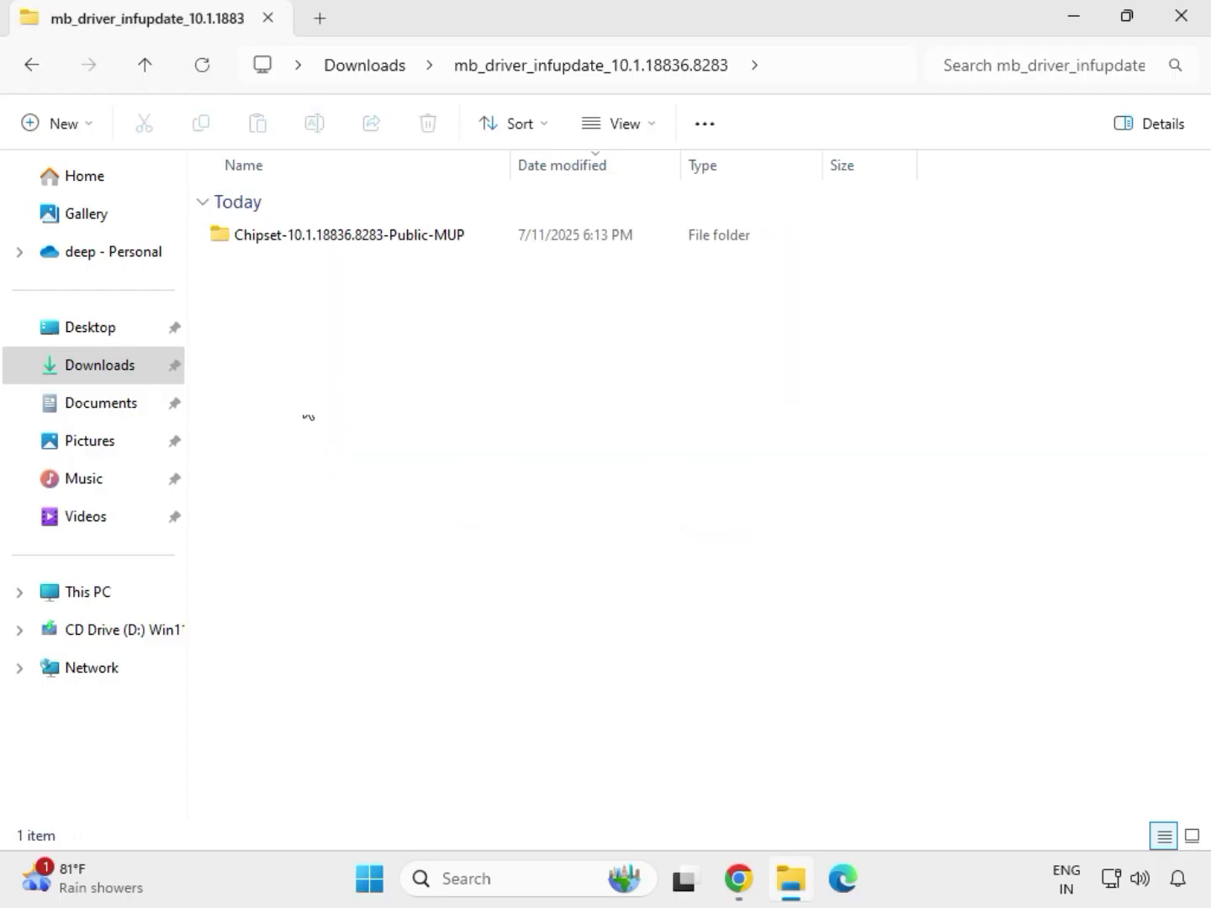
double_click(321, 235)
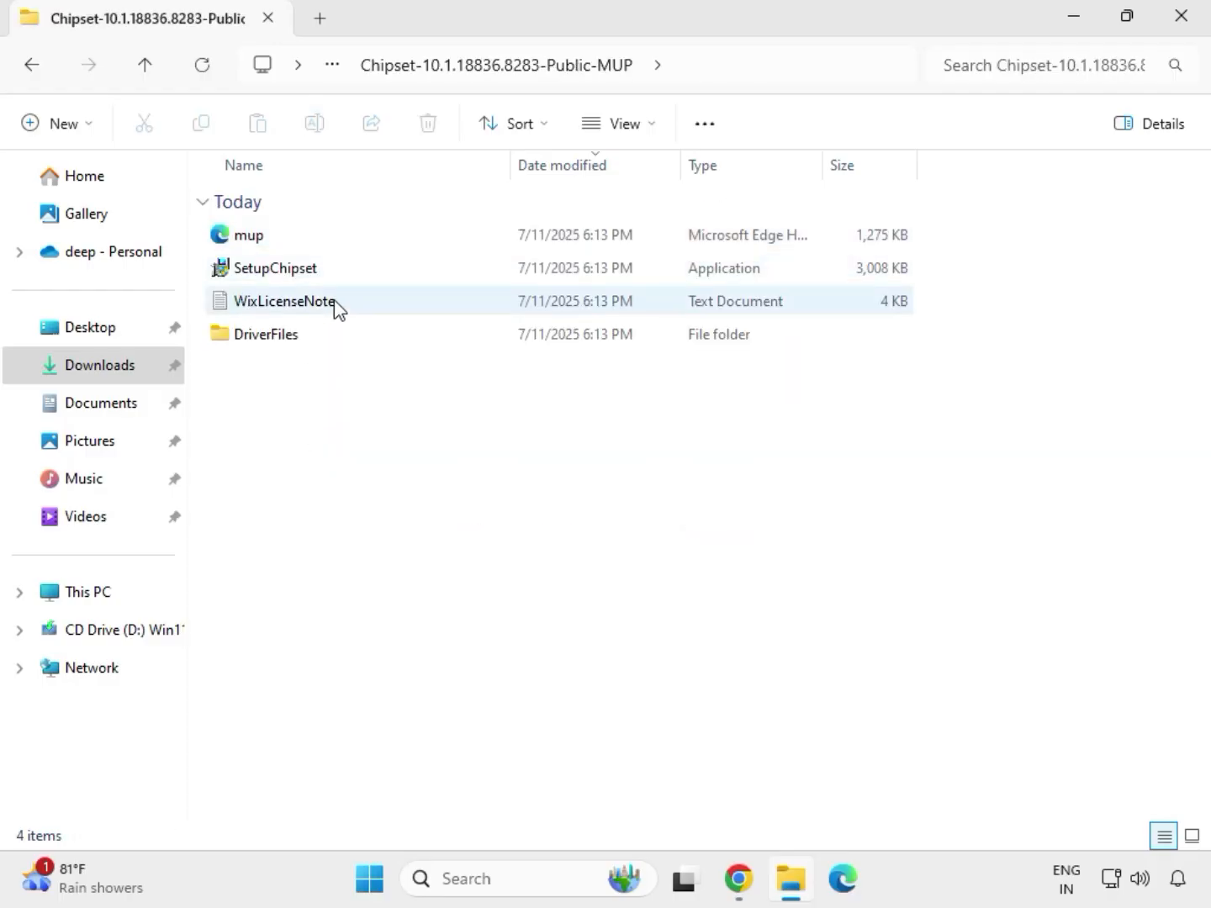
click(345, 278)
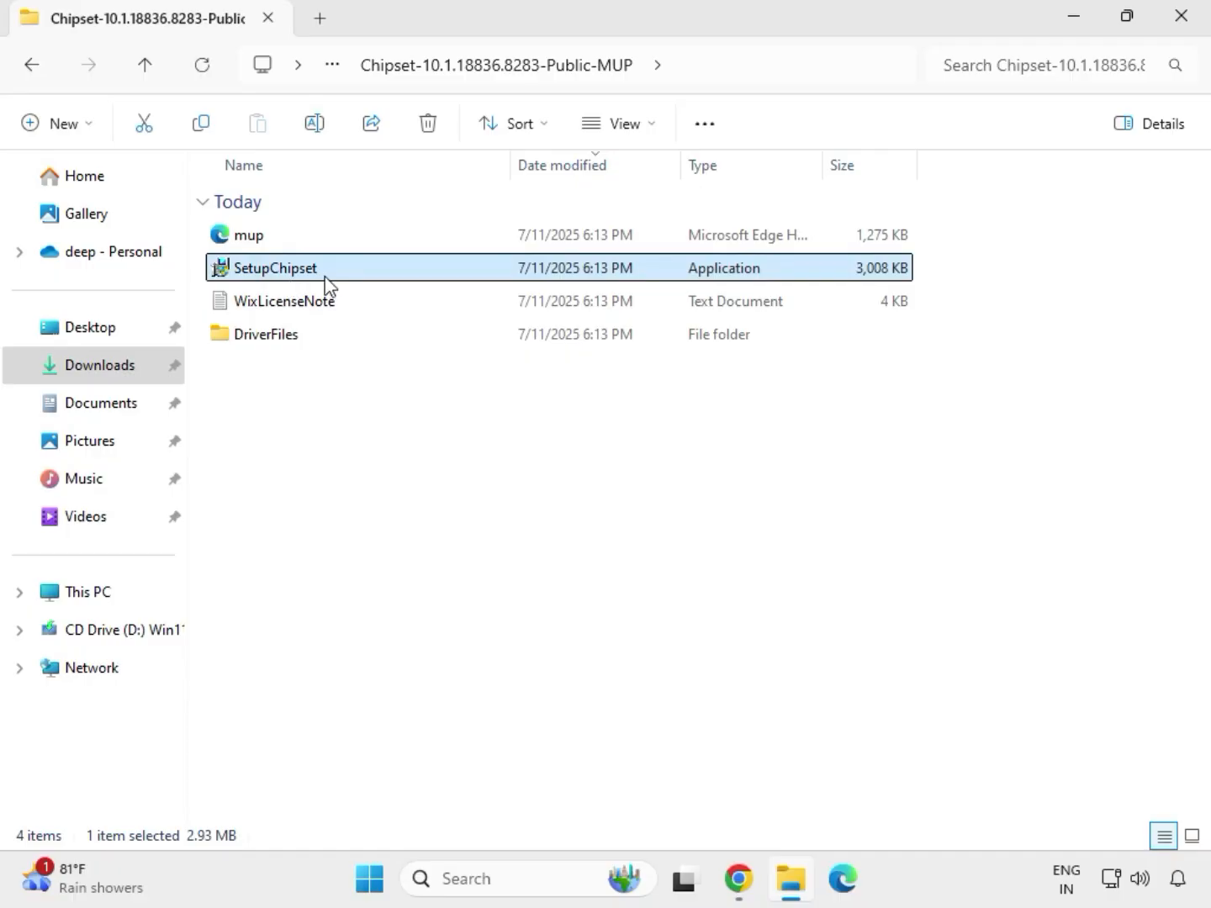
right_click(334, 280)
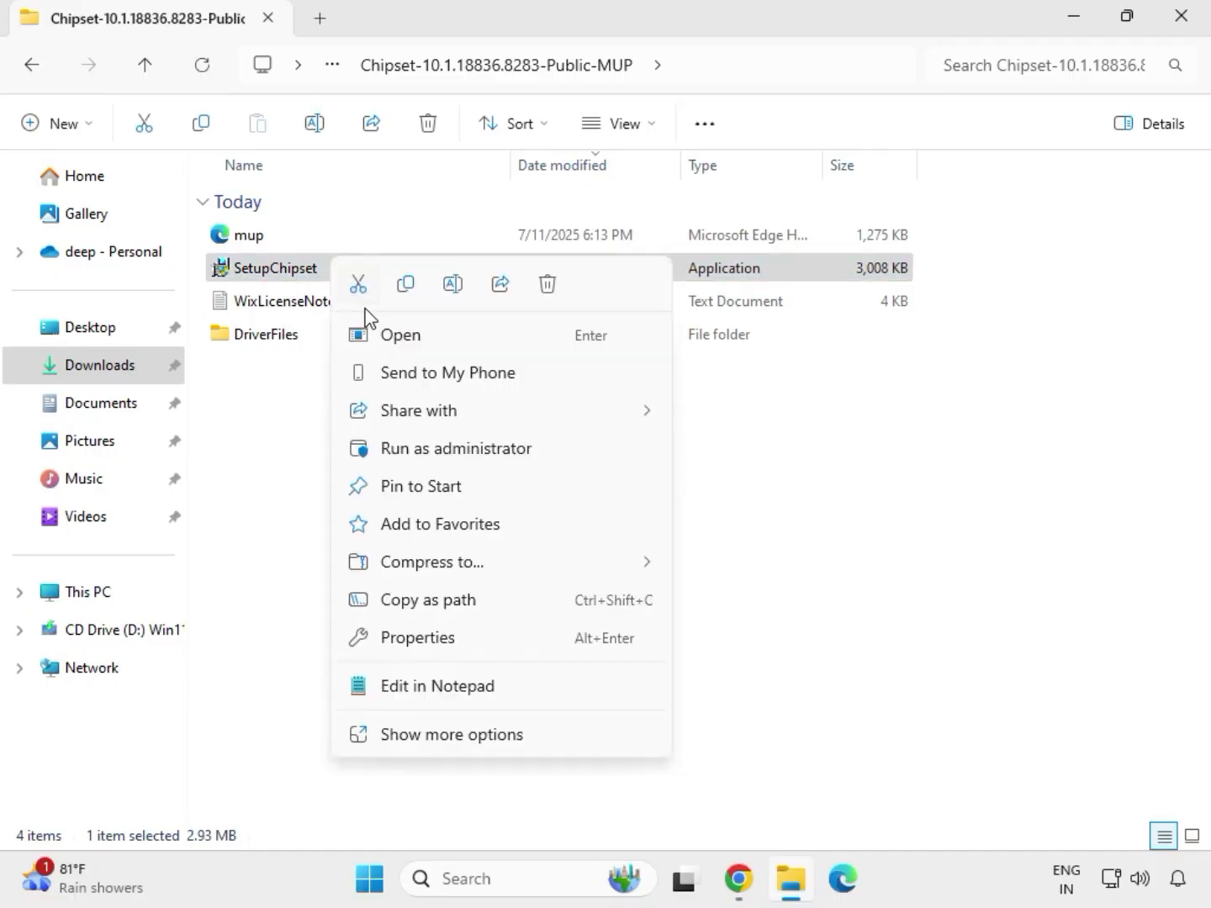
click(427, 438)
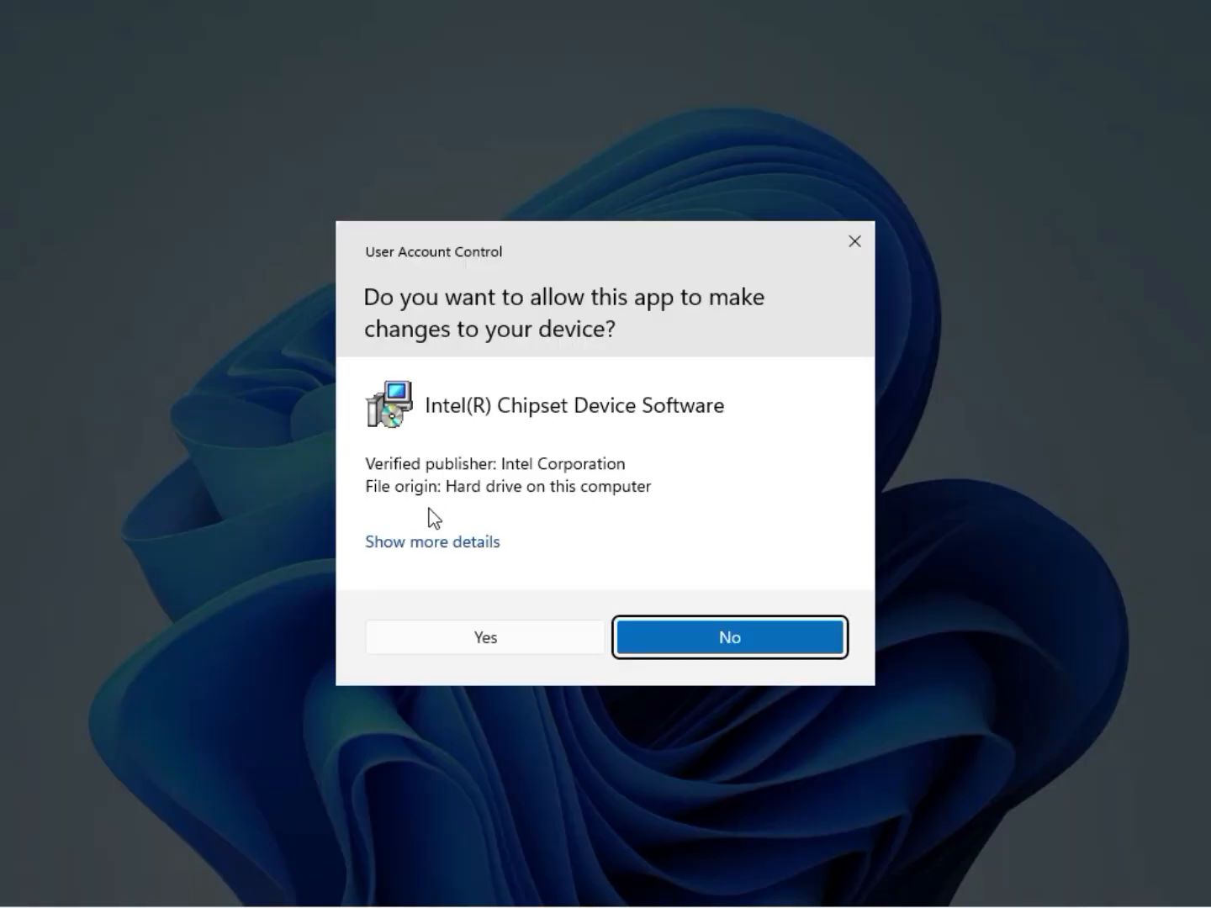
click(482, 649)
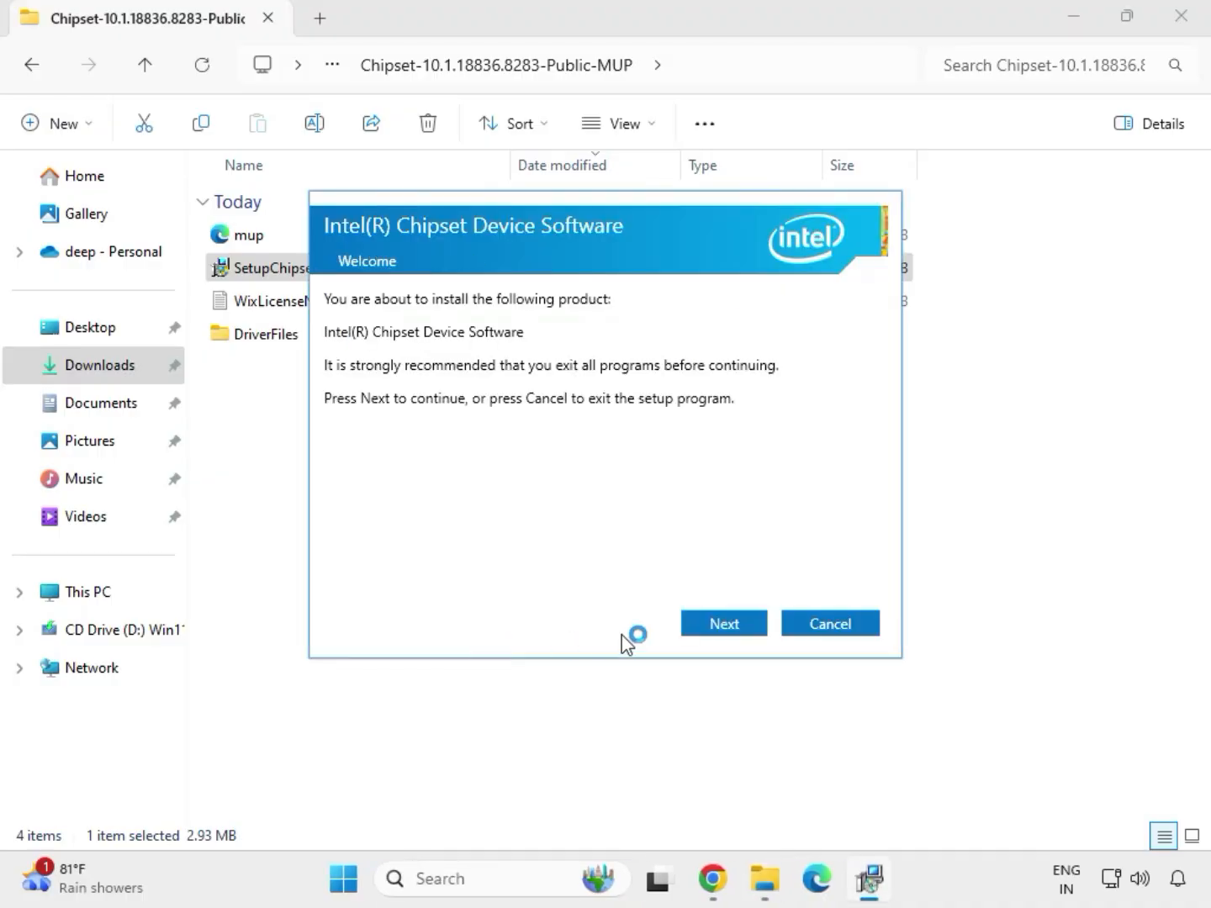
Try to install the Intel Chipset Device Software through its setup wizard and close the wizard.
click(708, 631)
click(706, 626)
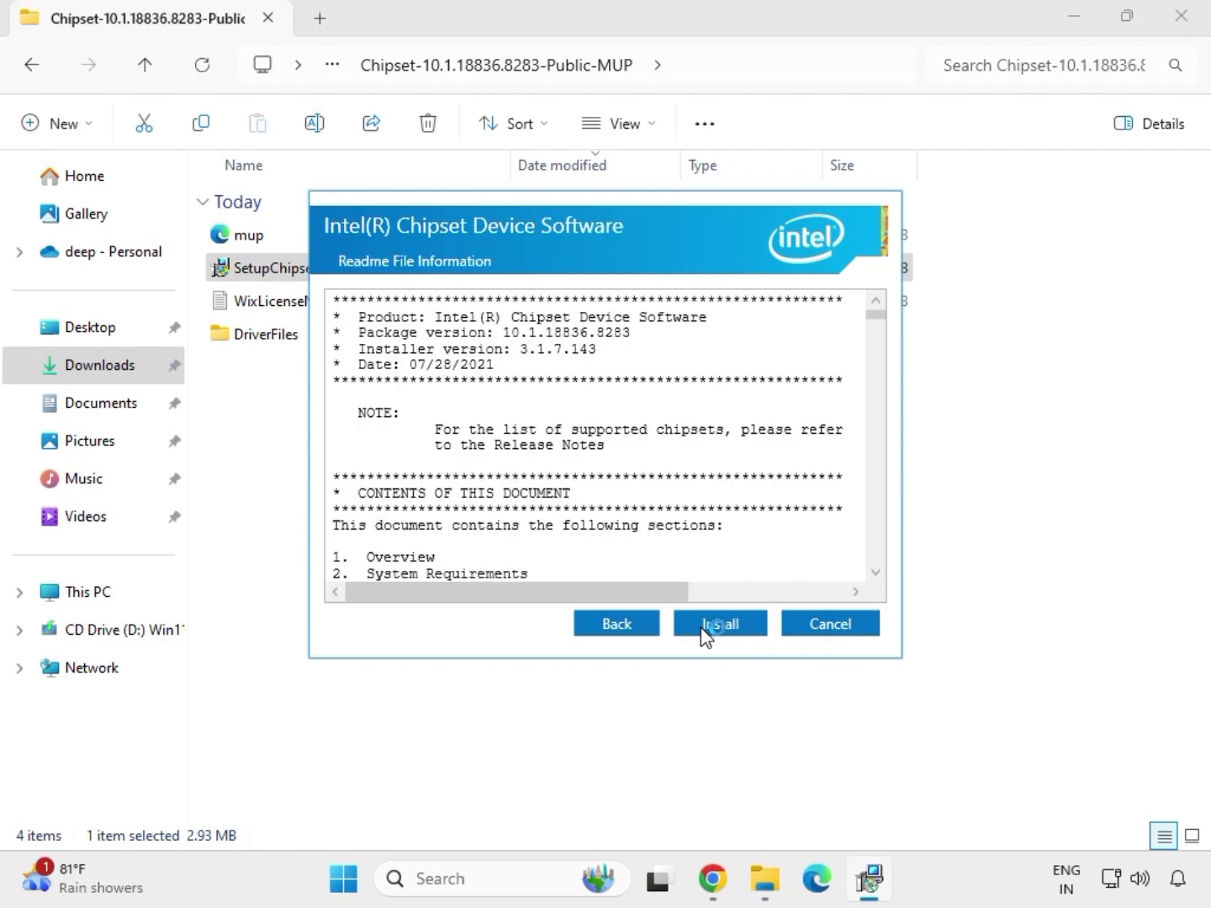
click(743, 629)
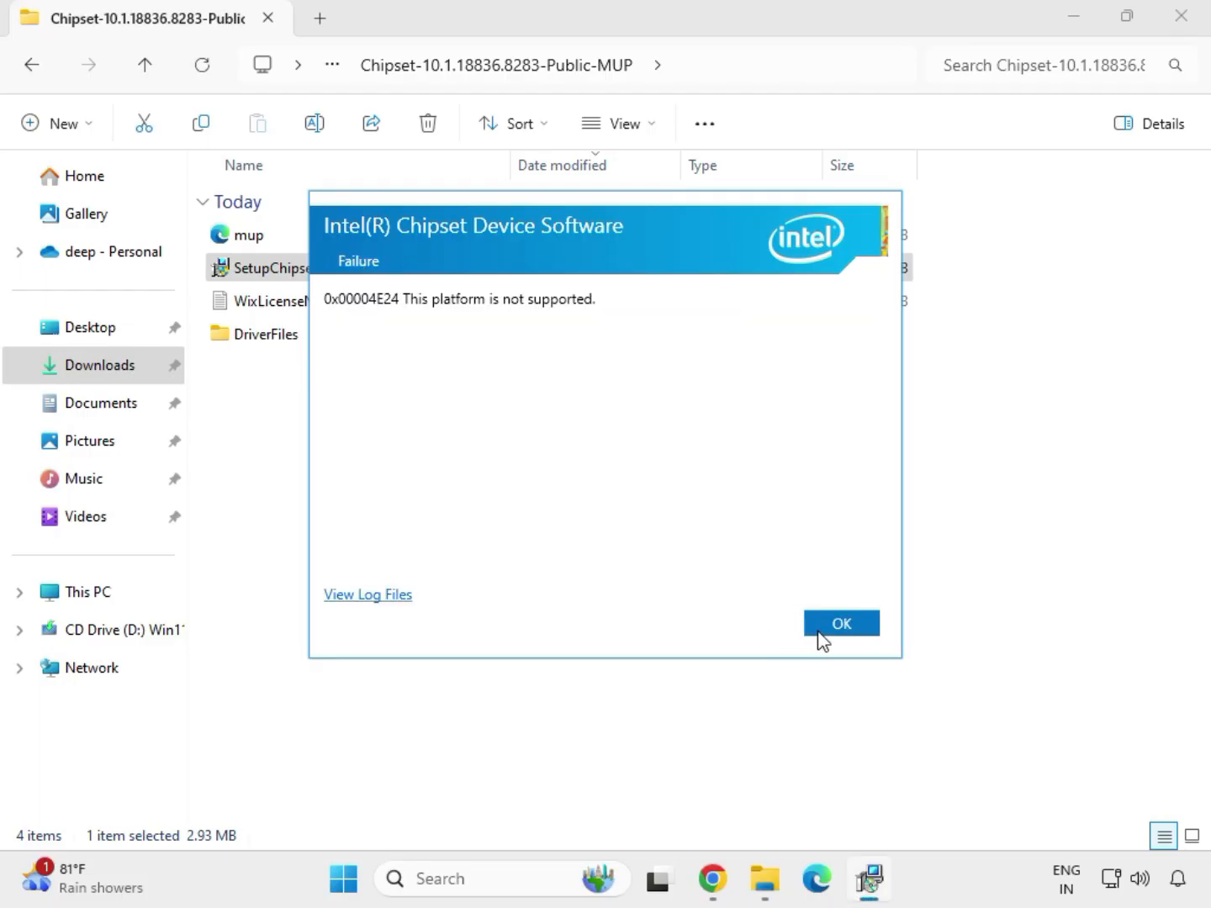
click(841, 625)
Go back to Downloads, look into the extracted mb_driver_realtekdch_6.0.9225.1 folder and return to Downloads.
double_click(392, 267)
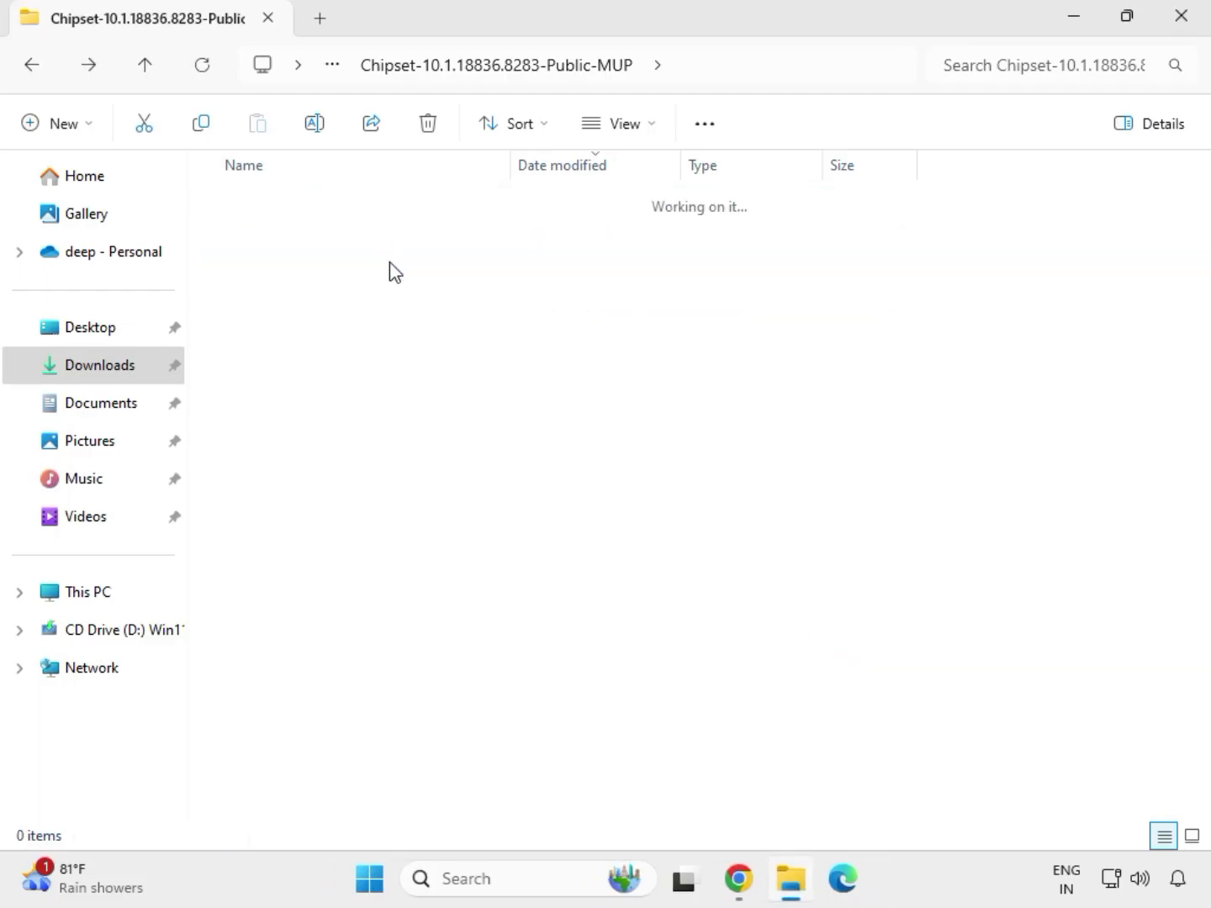
key(alt+Up)
key(alt+Up)
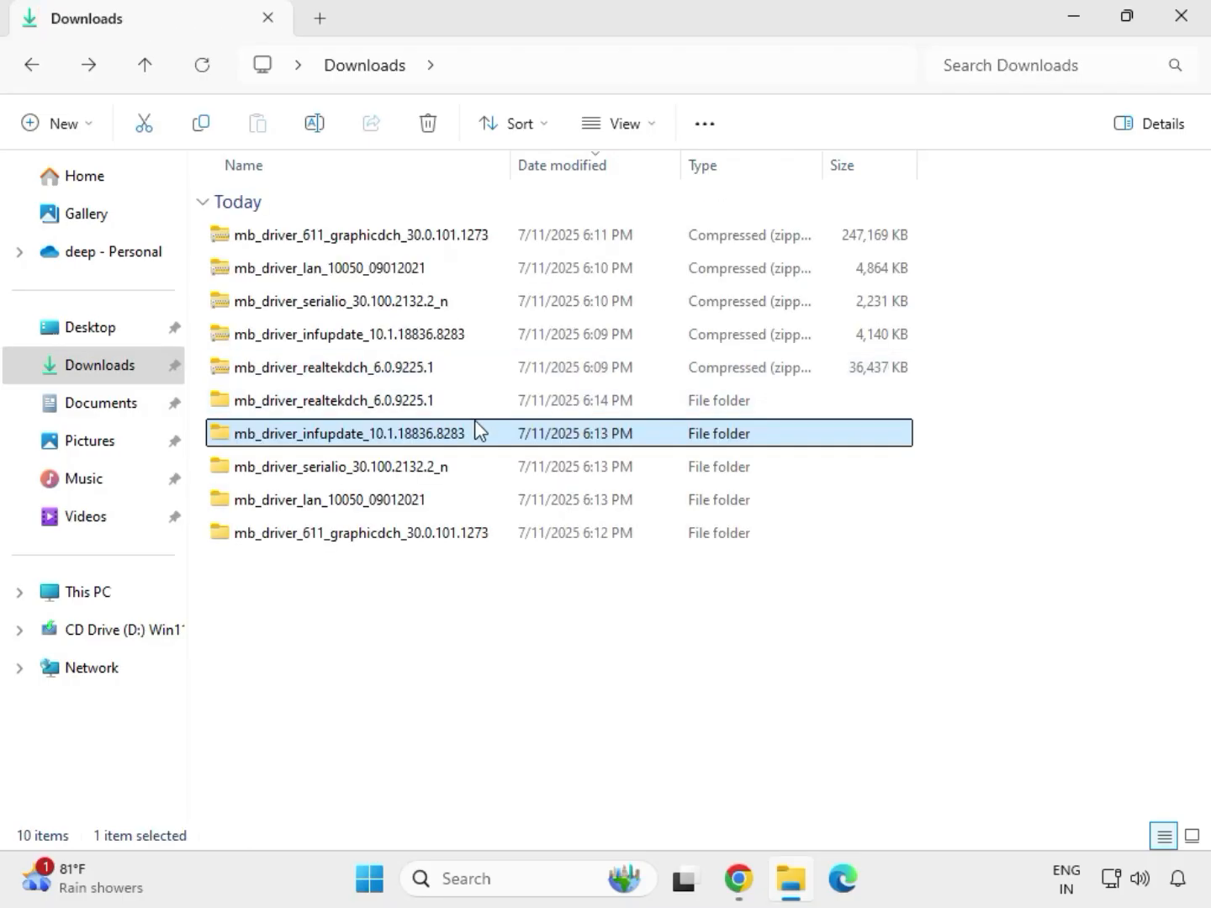
double_click(450, 402)
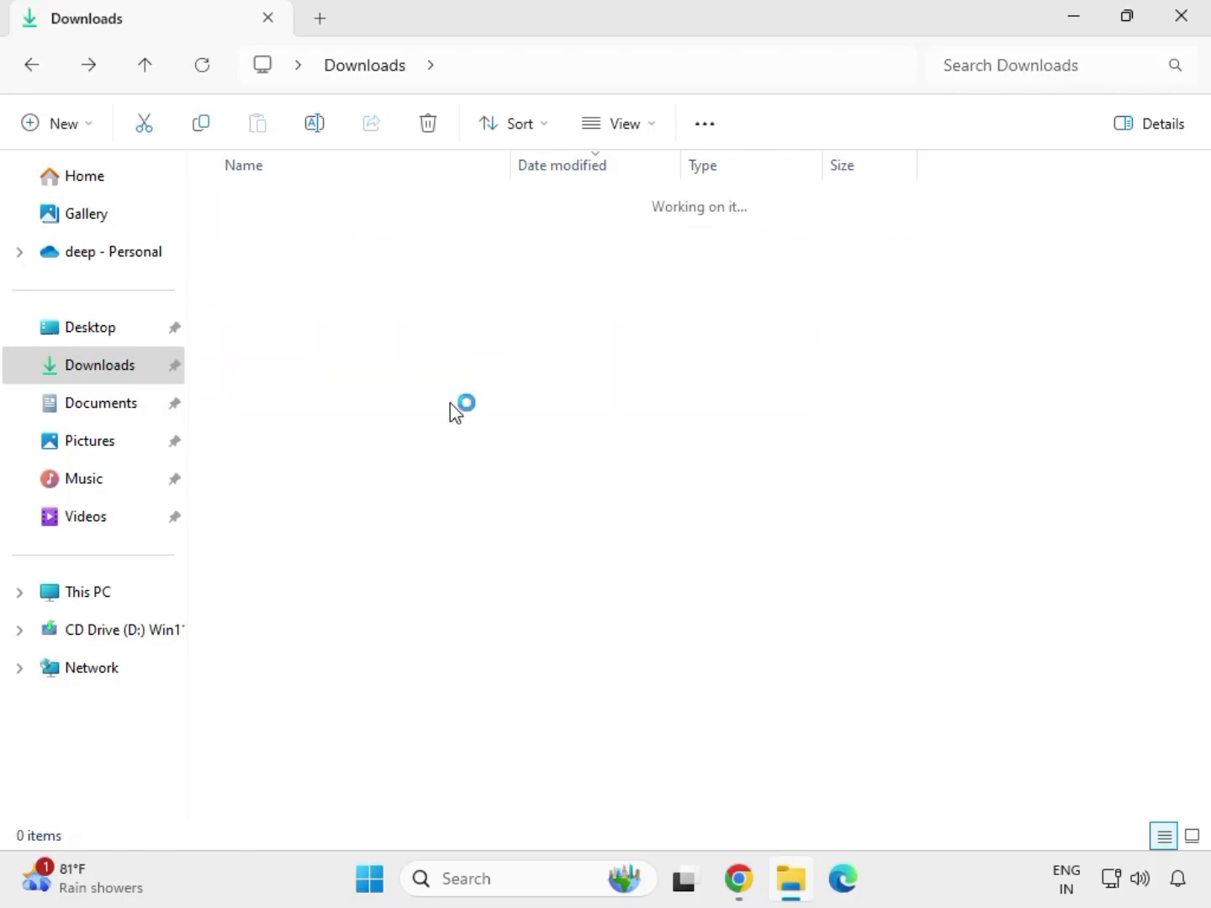
click(370, 69)
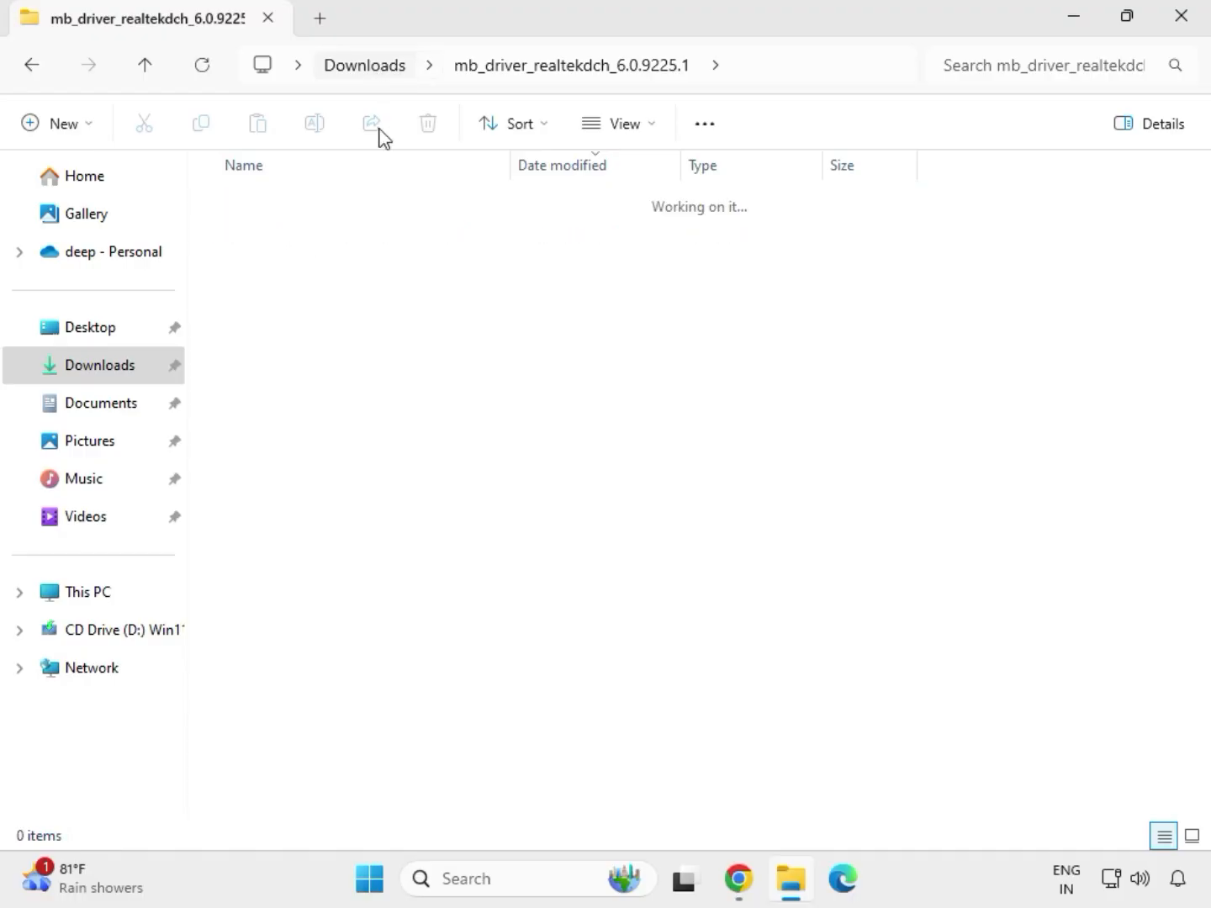
Run the mb_driver_611_graphicdch_30.0.101.1273 installer again as administrator from its extracted folder, allowing it to make changes to the device.
click(346, 538)
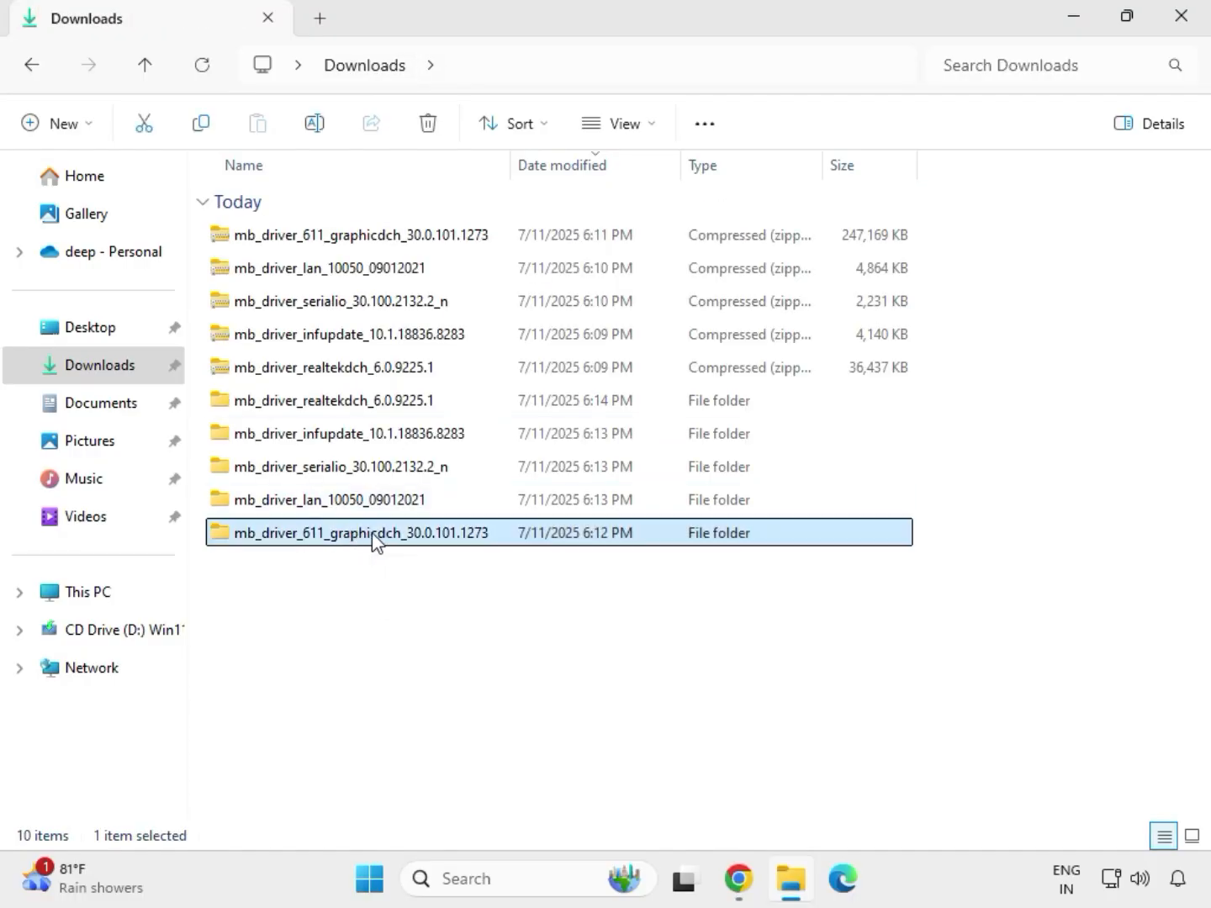
double_click(373, 538)
click(334, 242)
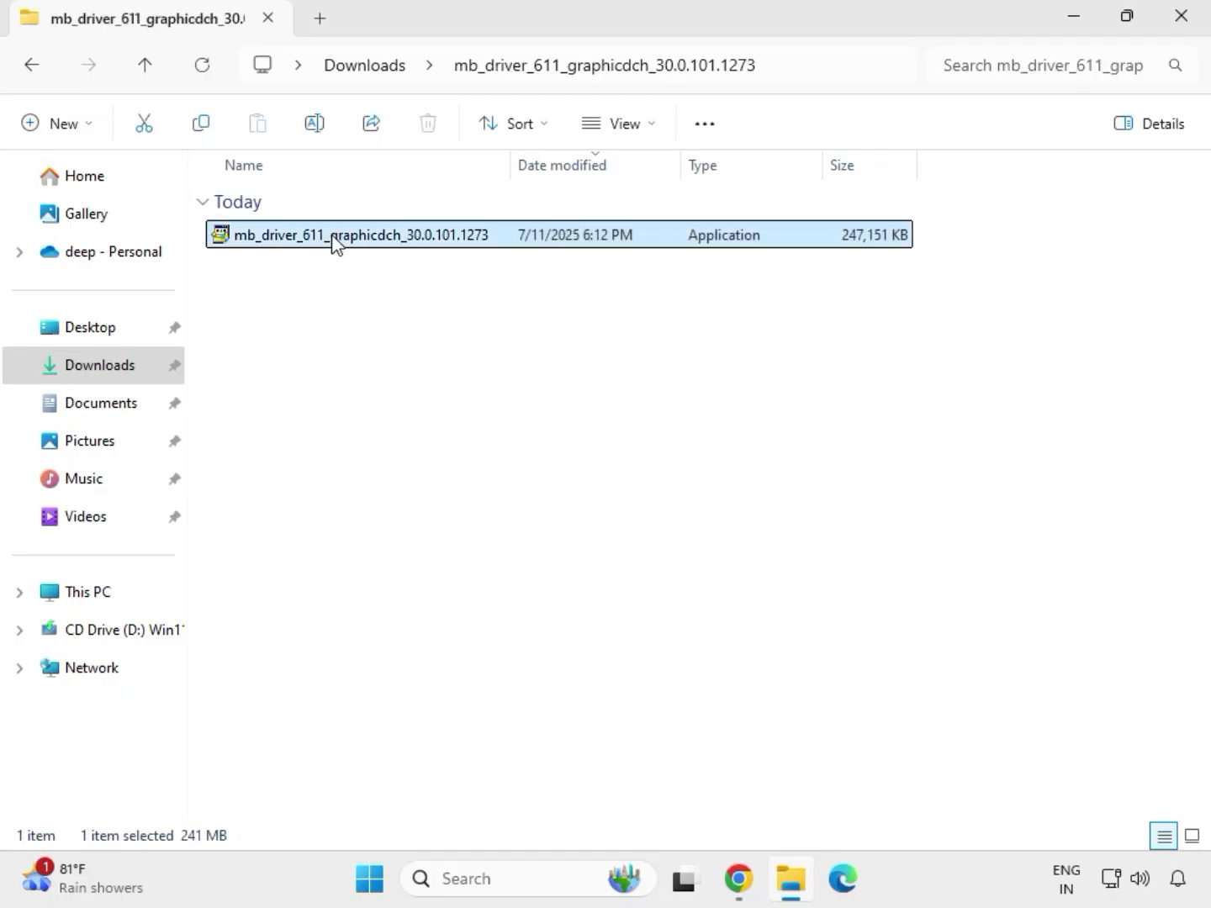
right_click(337, 239)
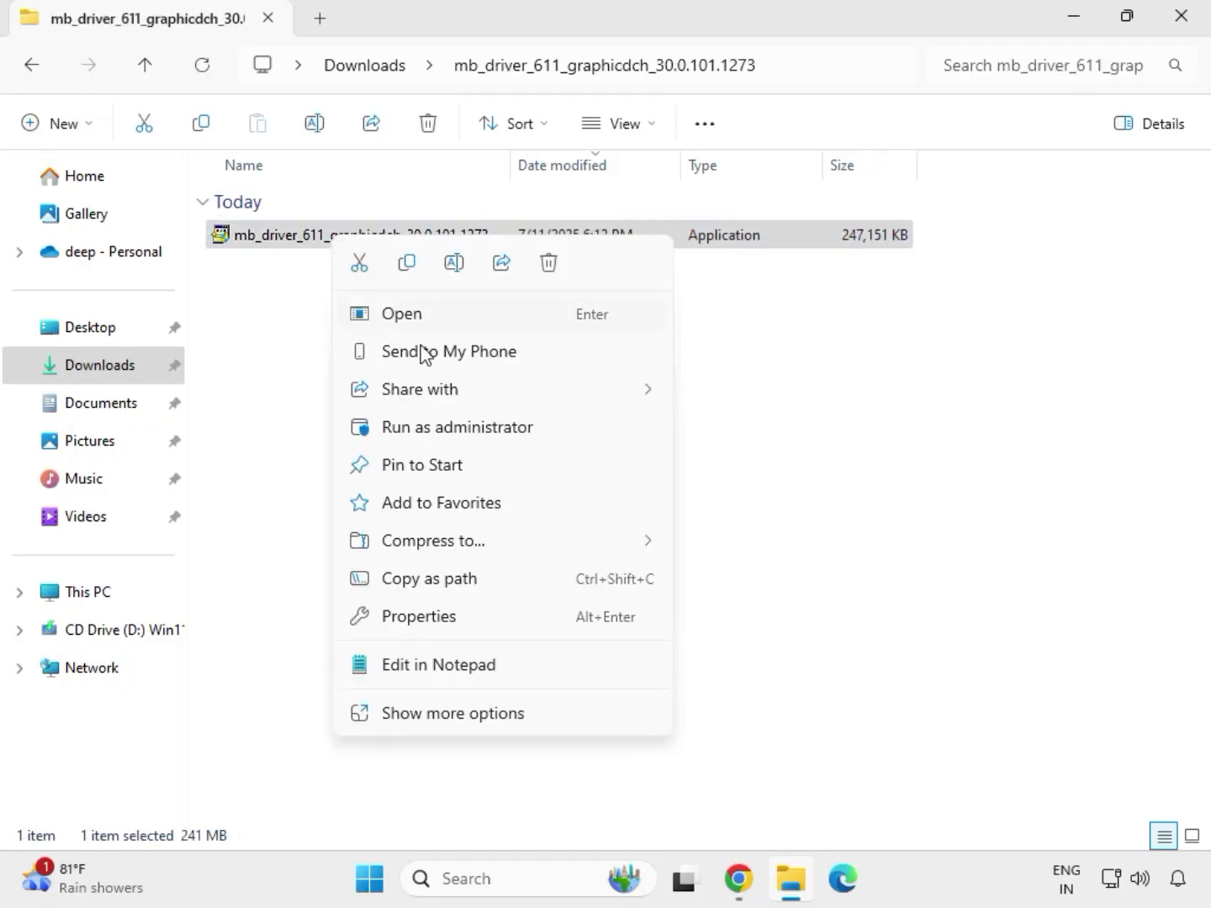
click(461, 429)
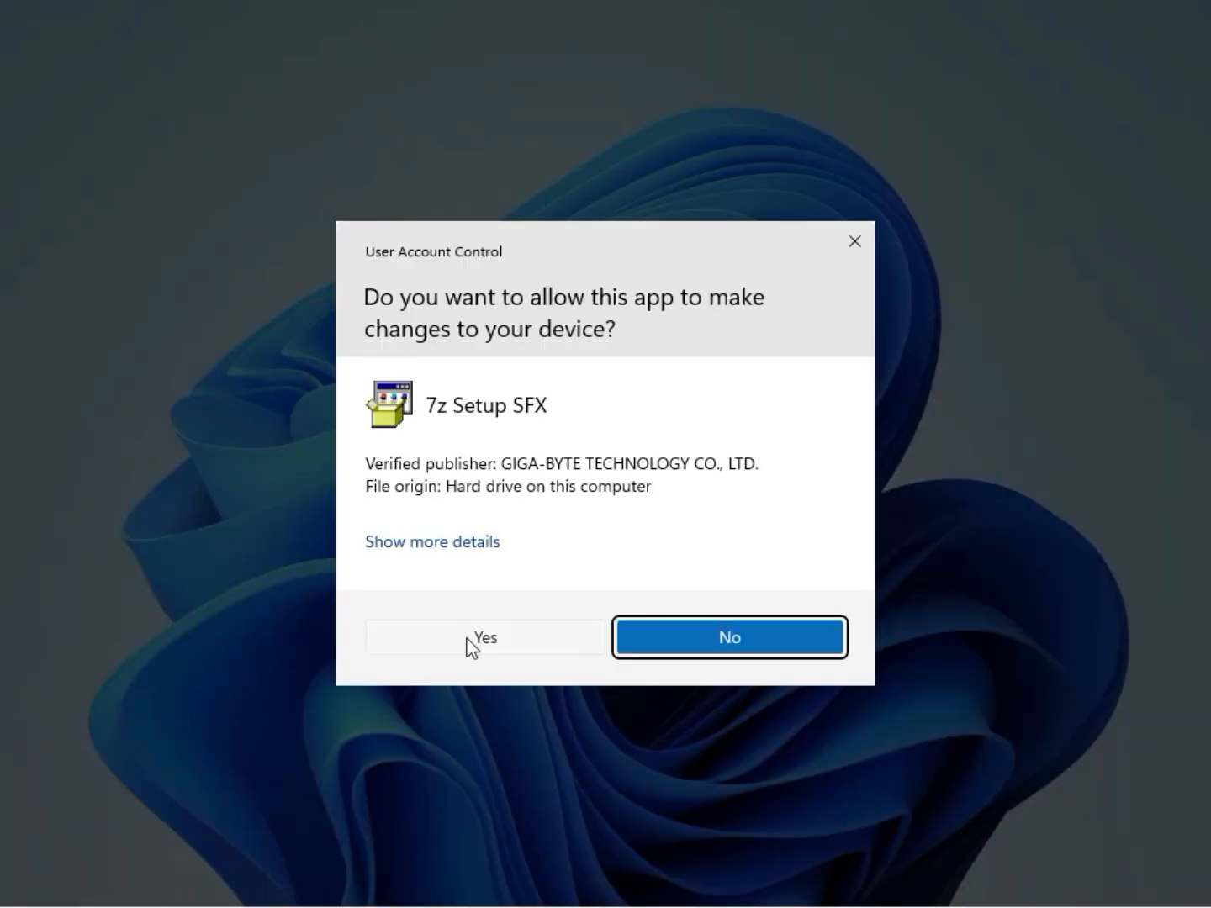
click(467, 640)
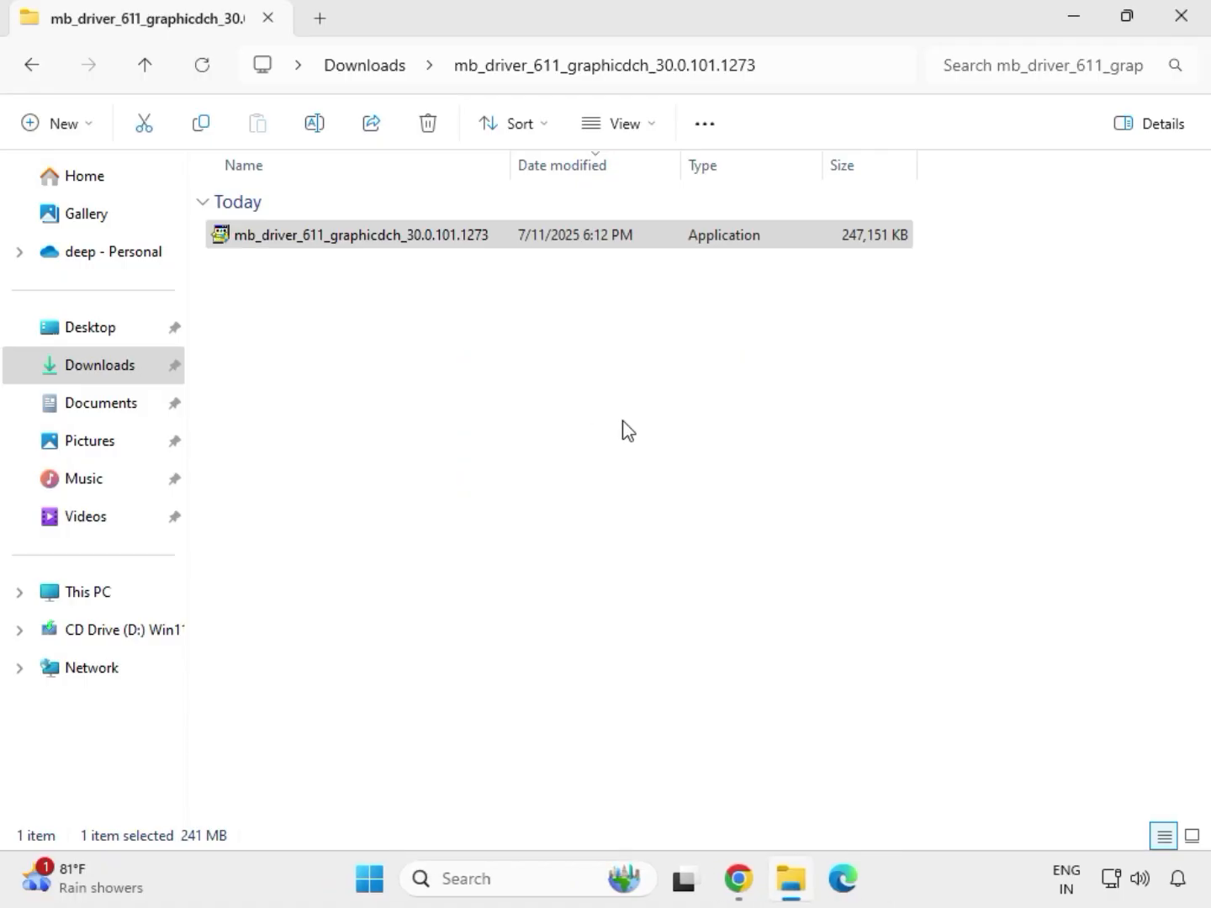
Go back to Downloads and open the 9225.1_UAD_Win10_Win11_2021_0824_123850_WHQL_1458 folder inside the extracted mb_driver_realtekdch_6.0.9225.1 folder.
click(374, 67)
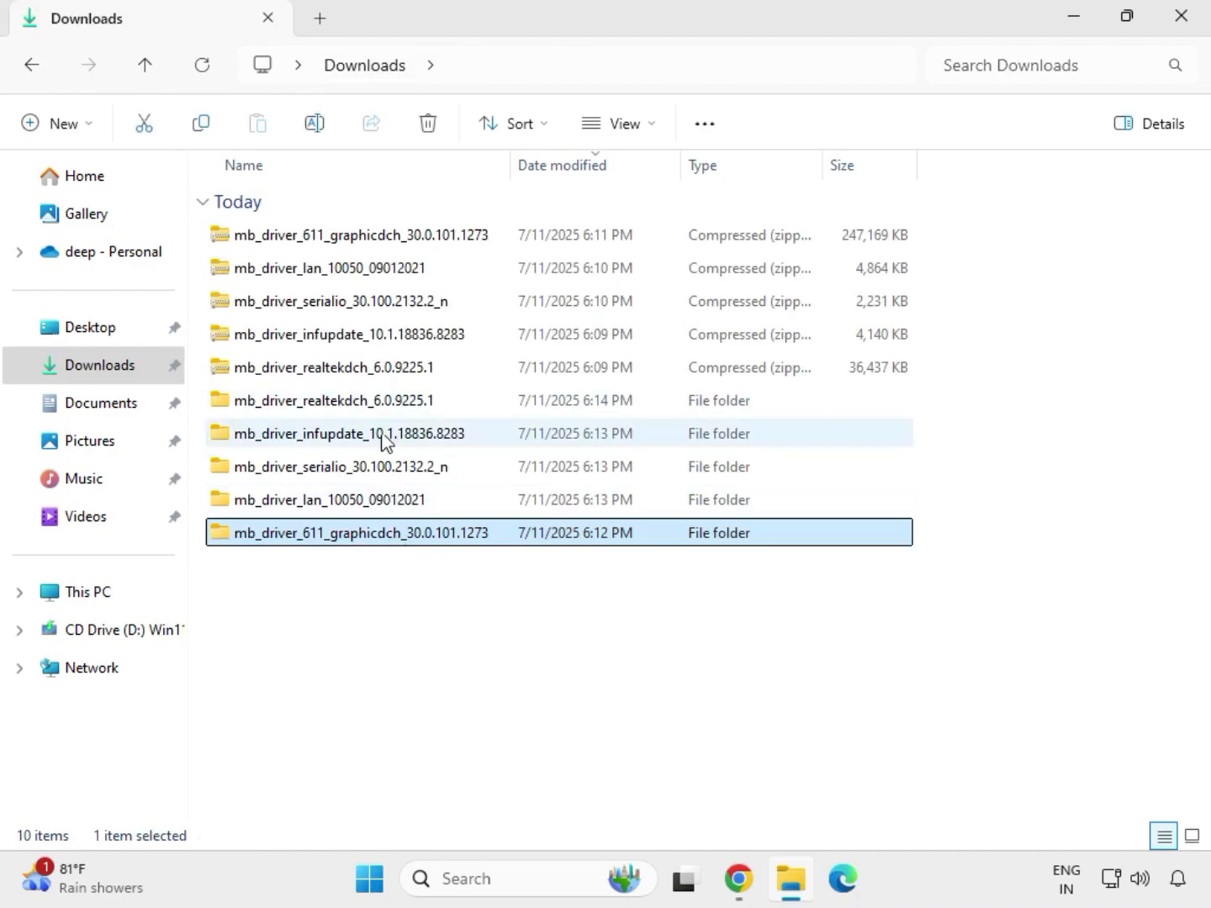
click(371, 402)
double_click(370, 401)
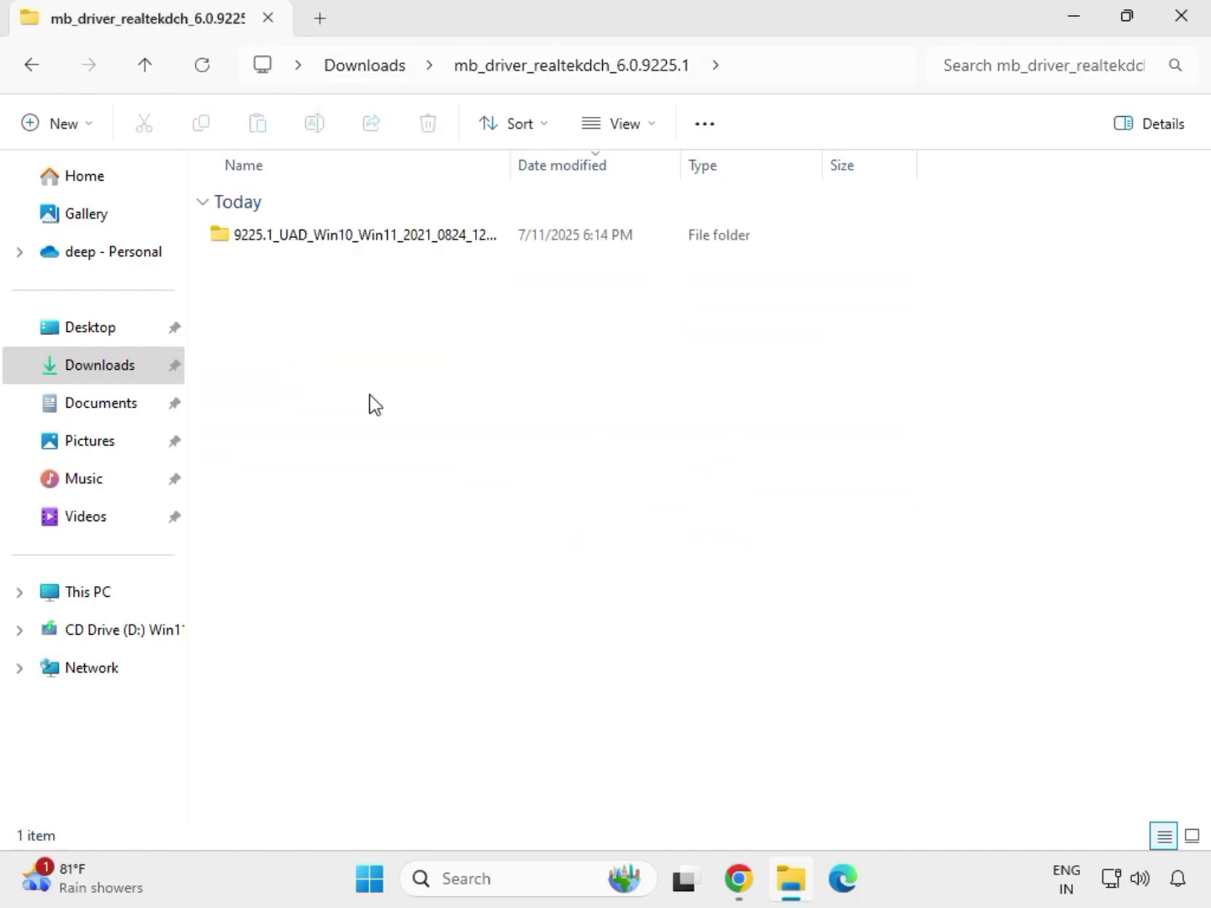
double_click(353, 234)
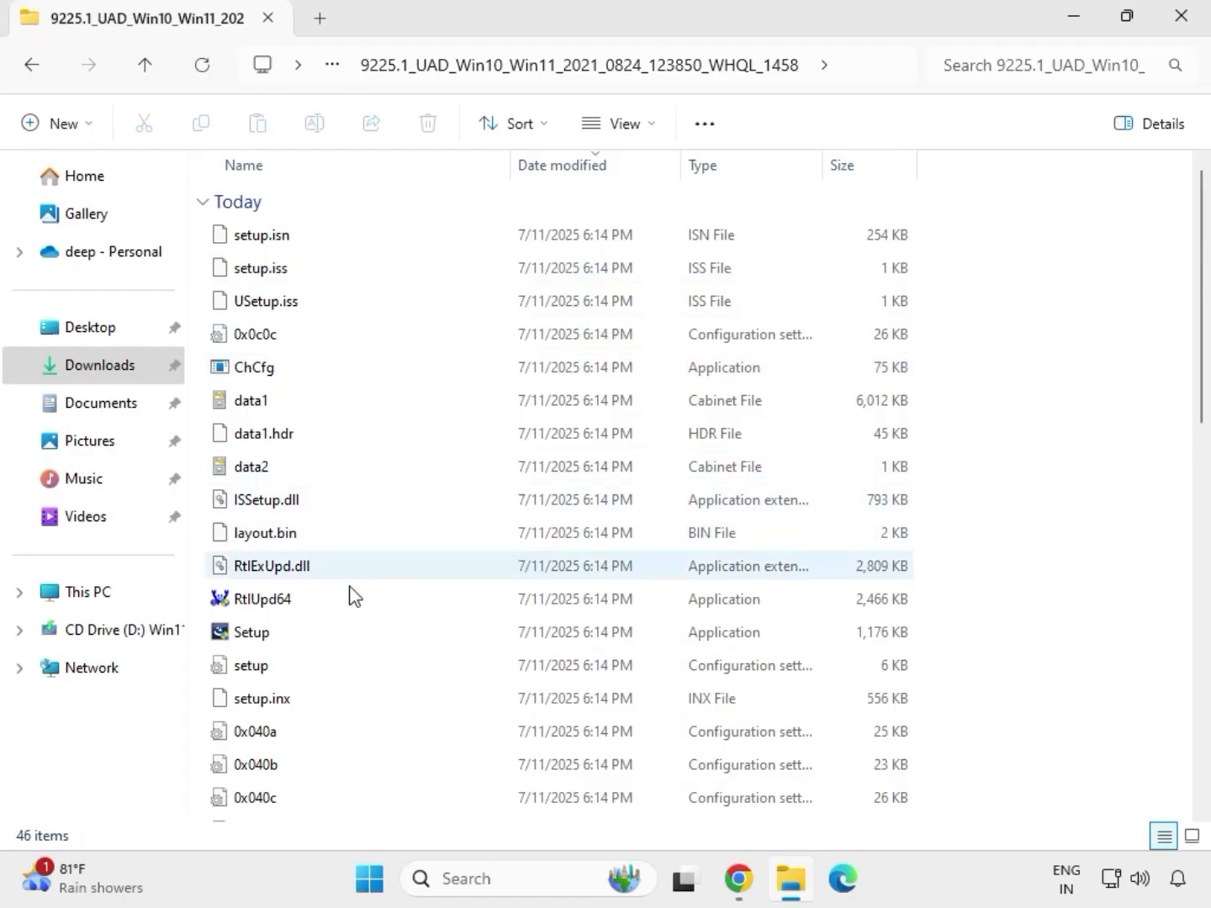
Run the Setup application as administrator, allow it to make changes, and complete the Realtek Audio Driver 6.0.9225.1 installation wizard.
click(253, 639)
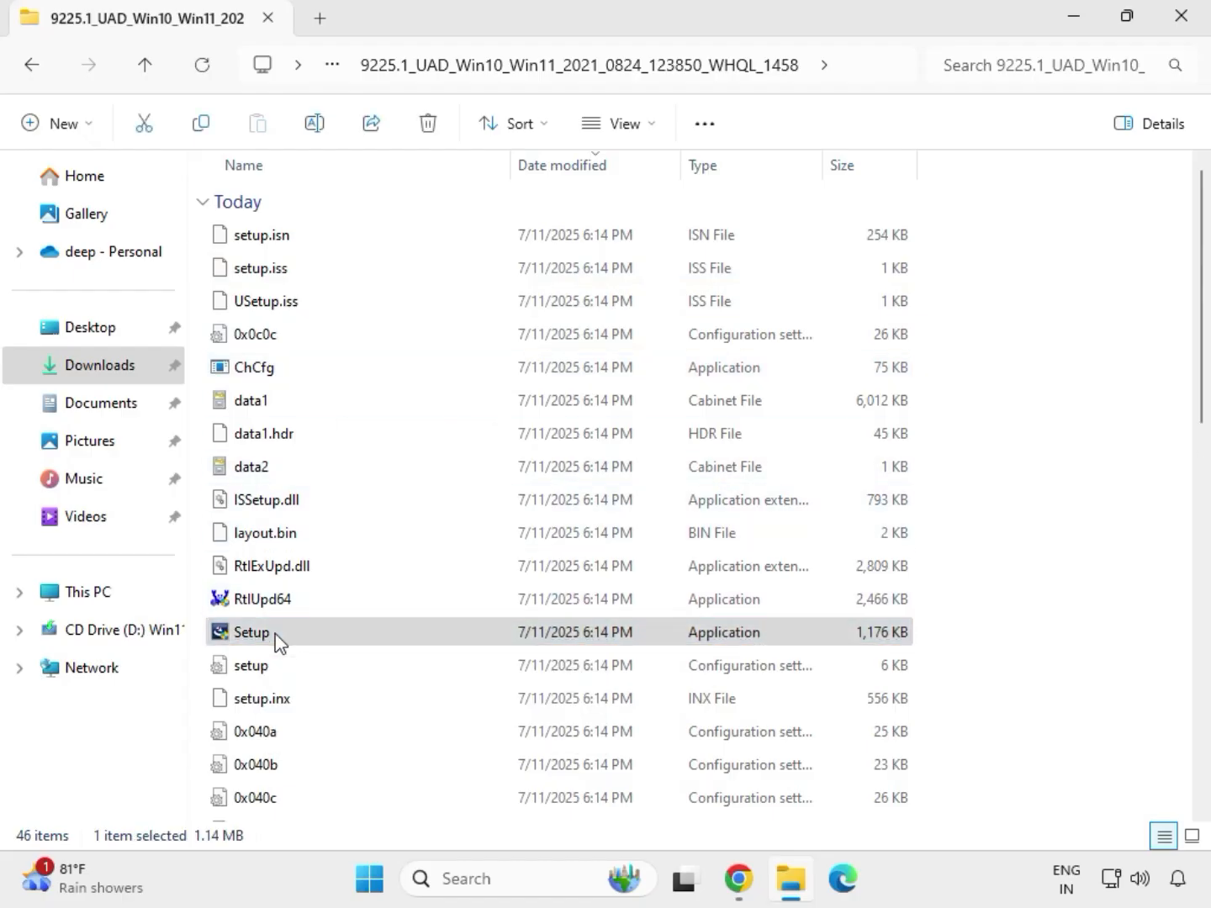
right_click(278, 640)
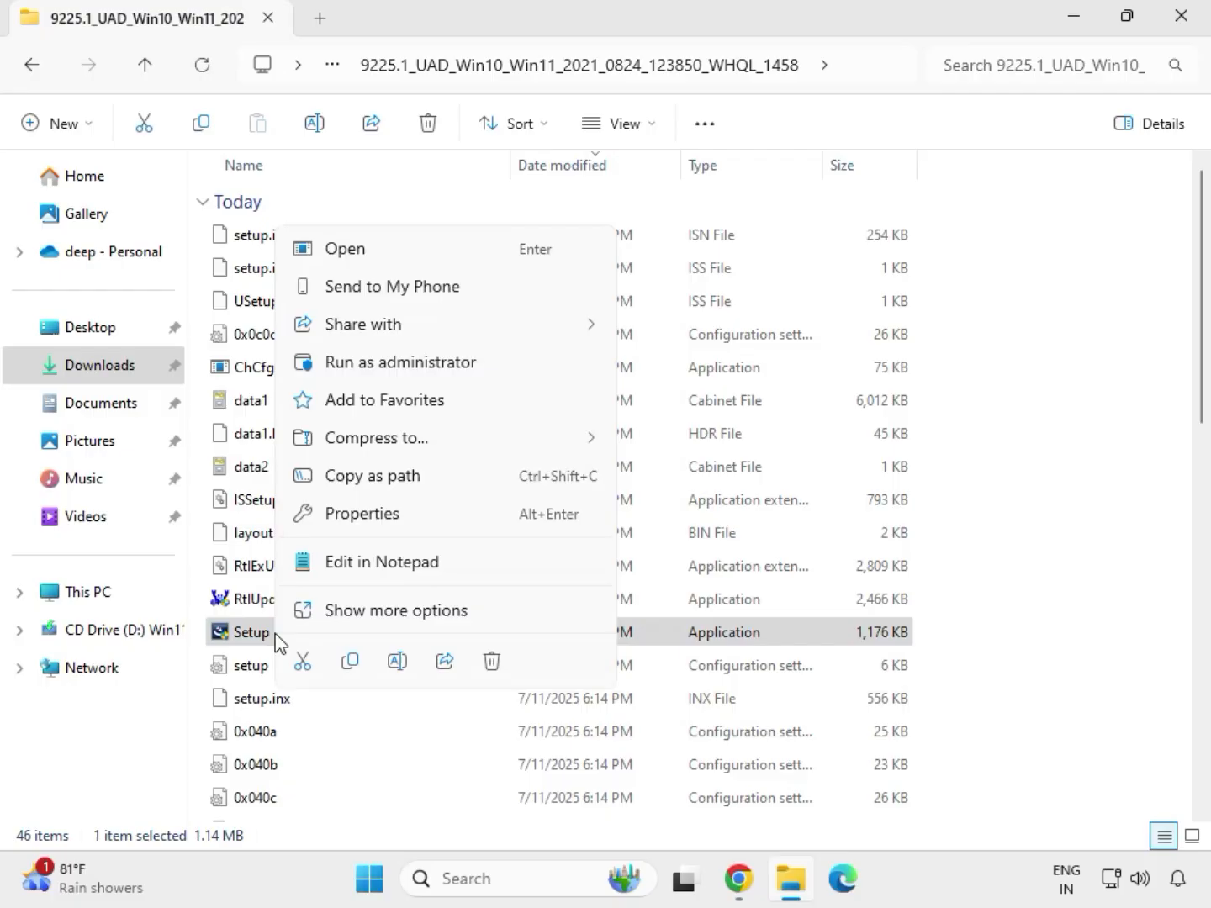
click(369, 364)
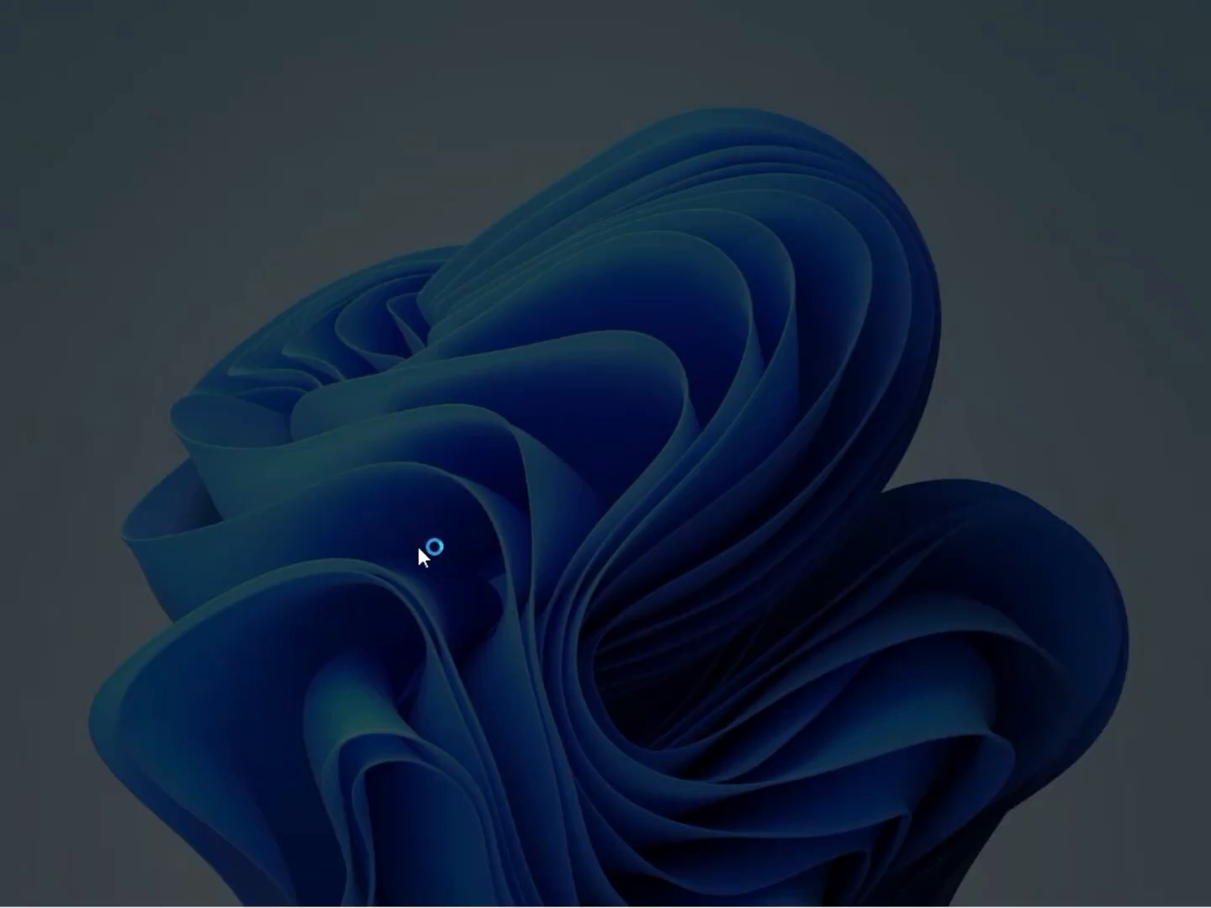
click(433, 638)
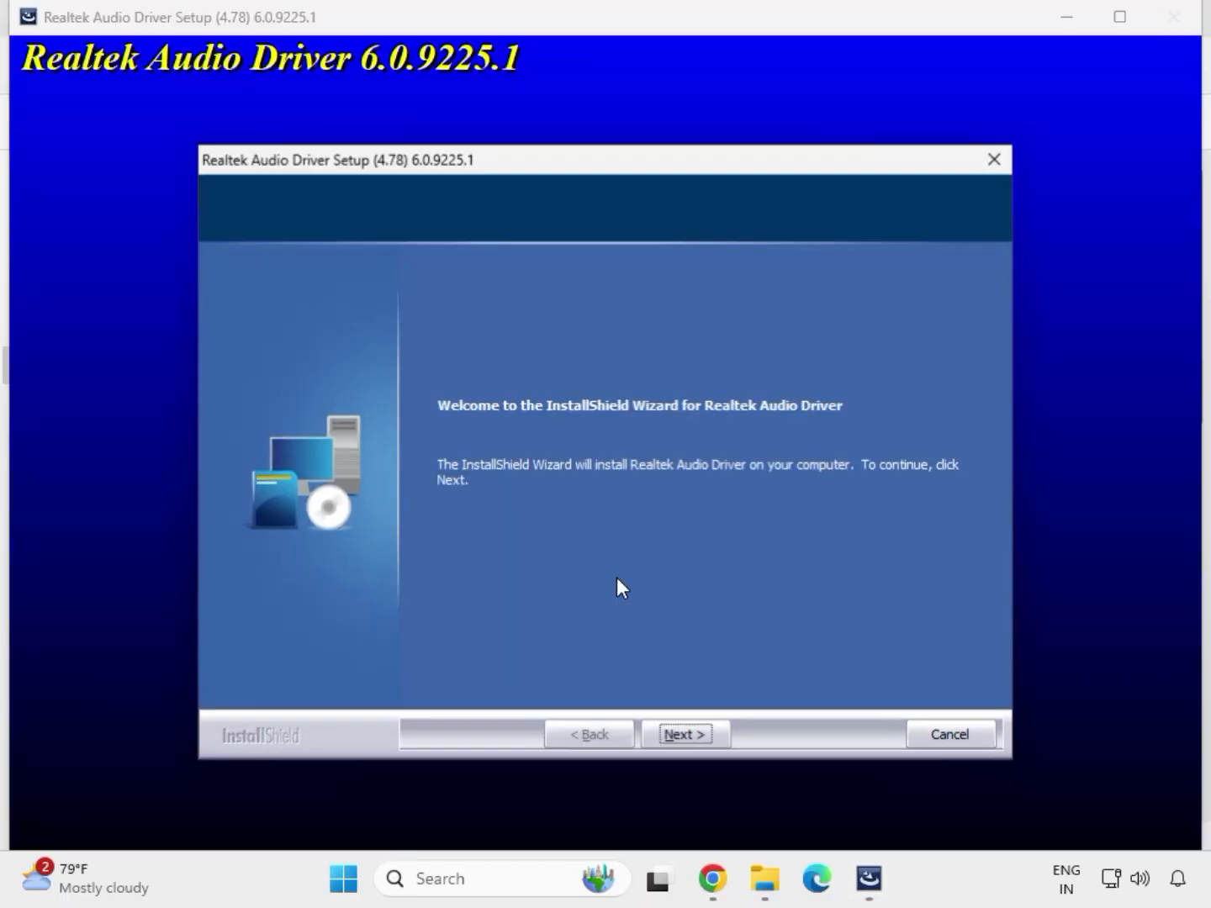
click(685, 735)
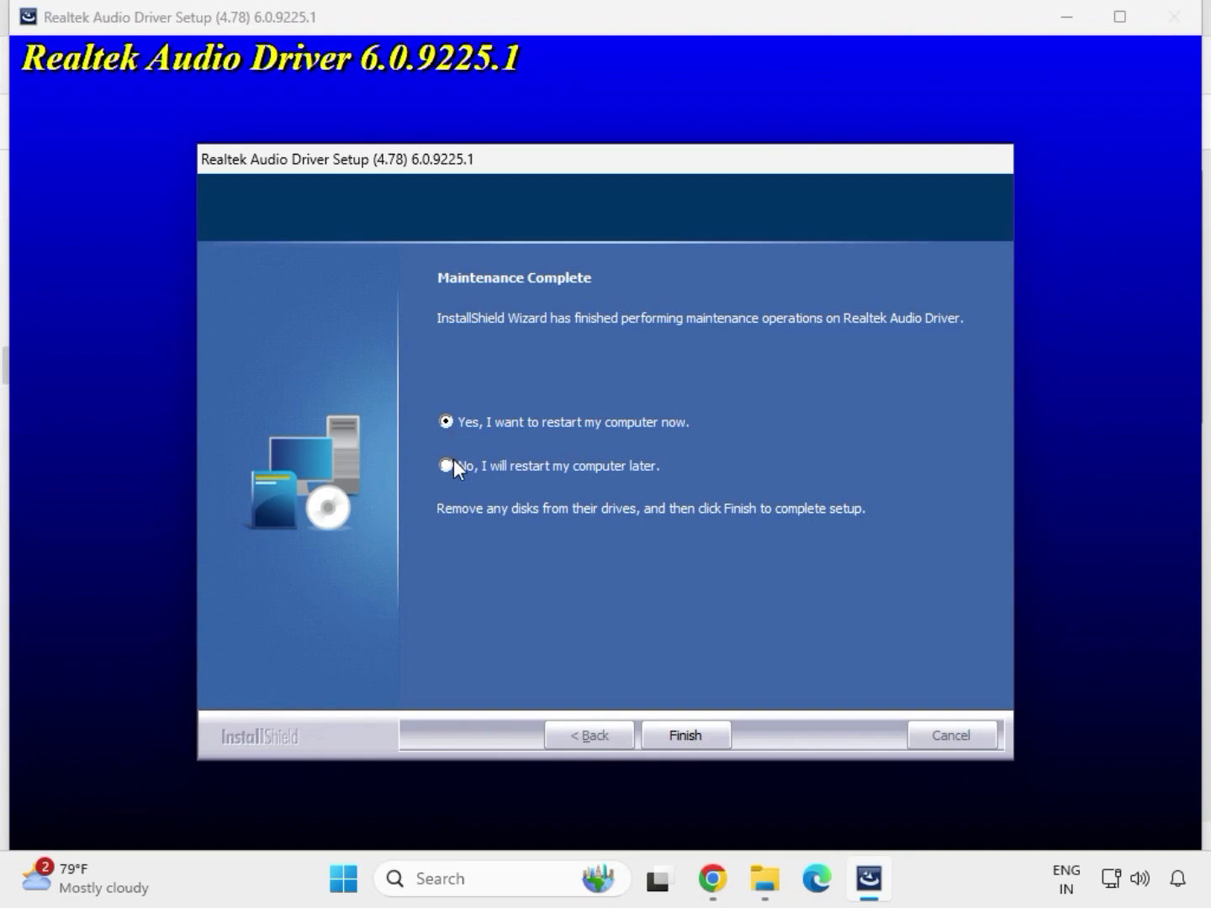
click(684, 737)
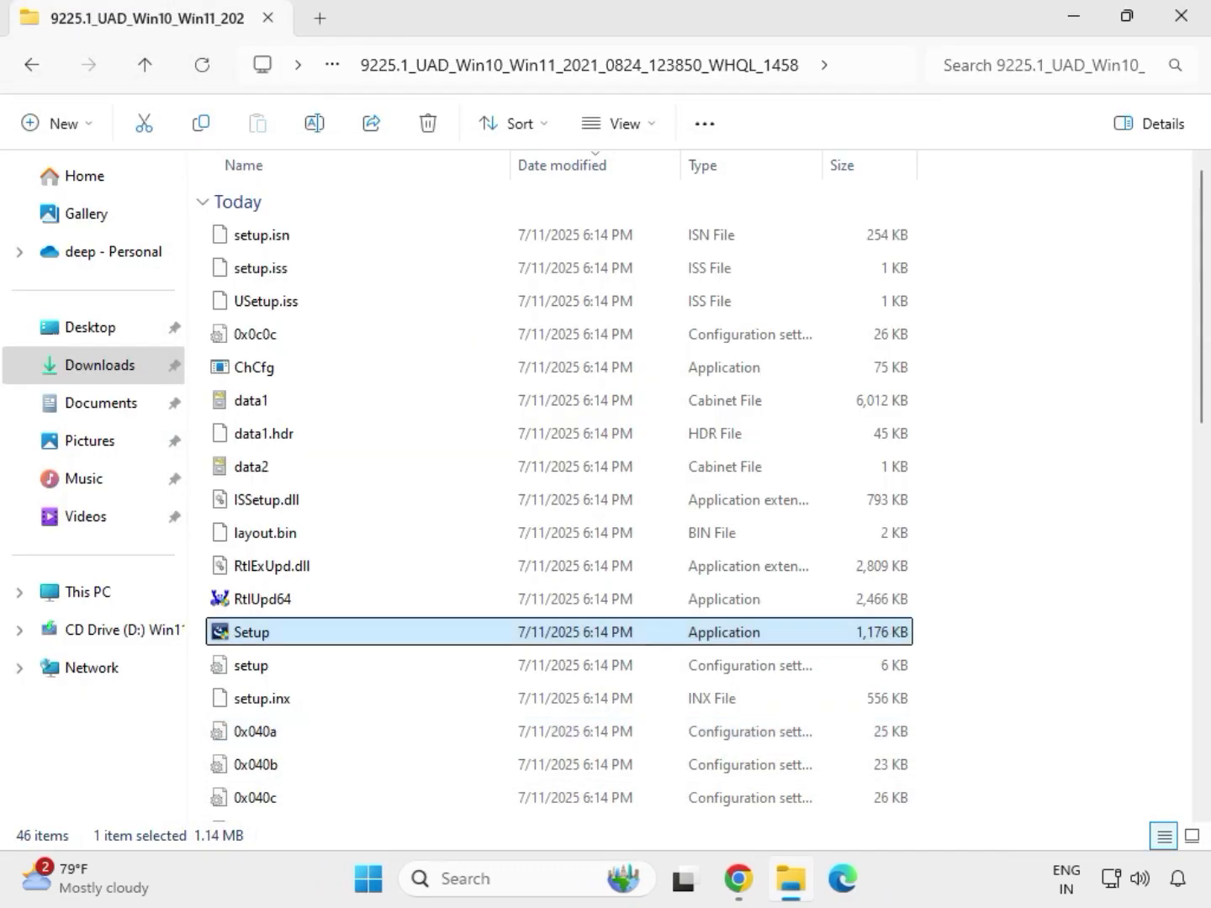